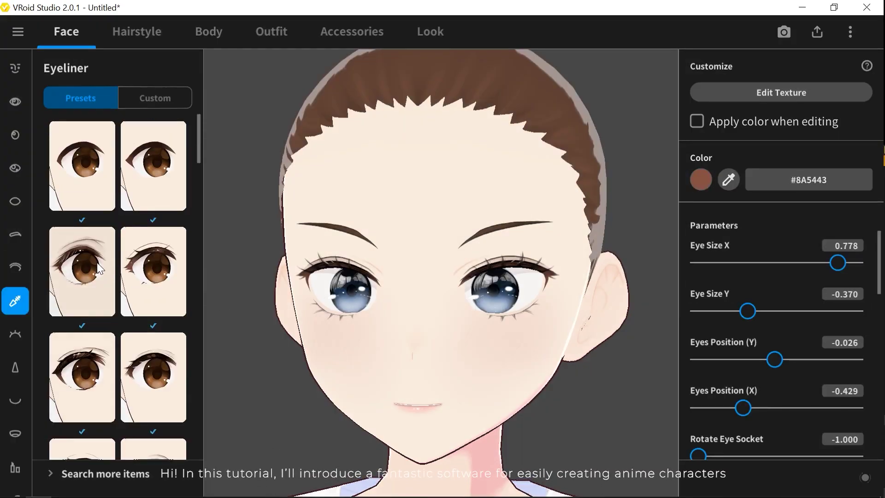
- Apply the second eyeliner preset in the first row and open the Eyelashes category
click(157, 203)
scroll(433, 321, down, 2)
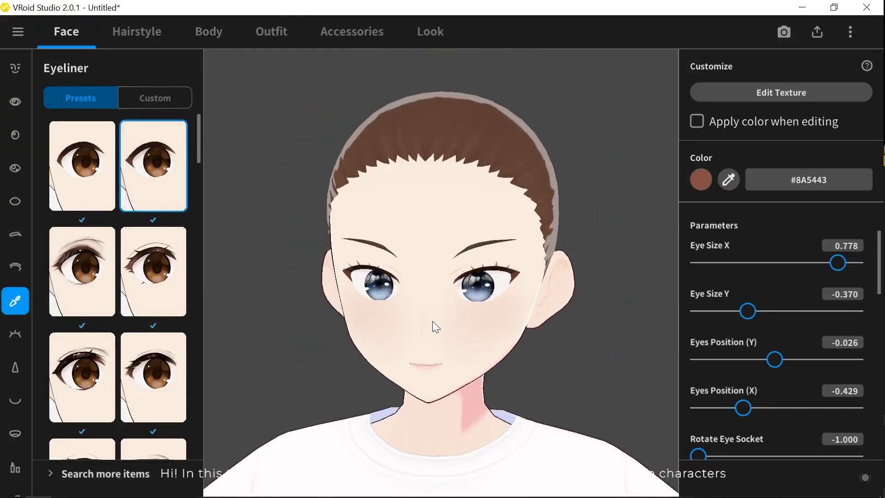
scroll(434, 322, up, 2)
click(16, 335)
scroll(17, 342, down, 3)
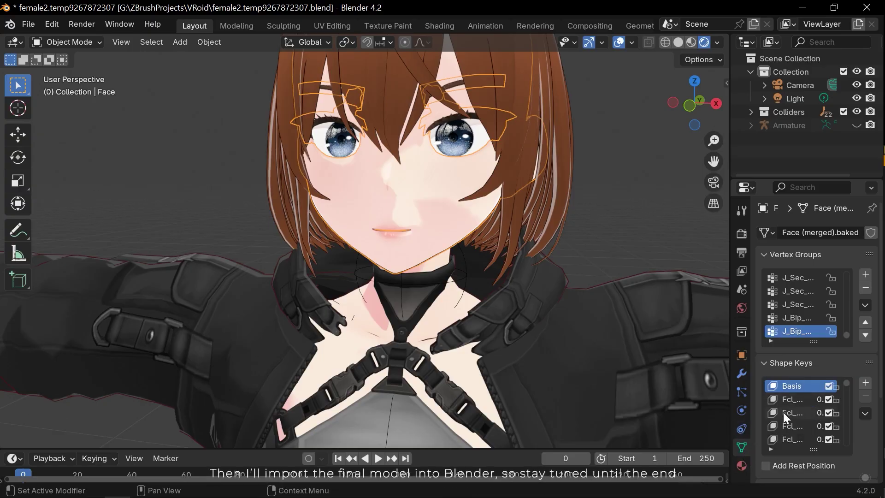
drag(731, 411, 644, 407)
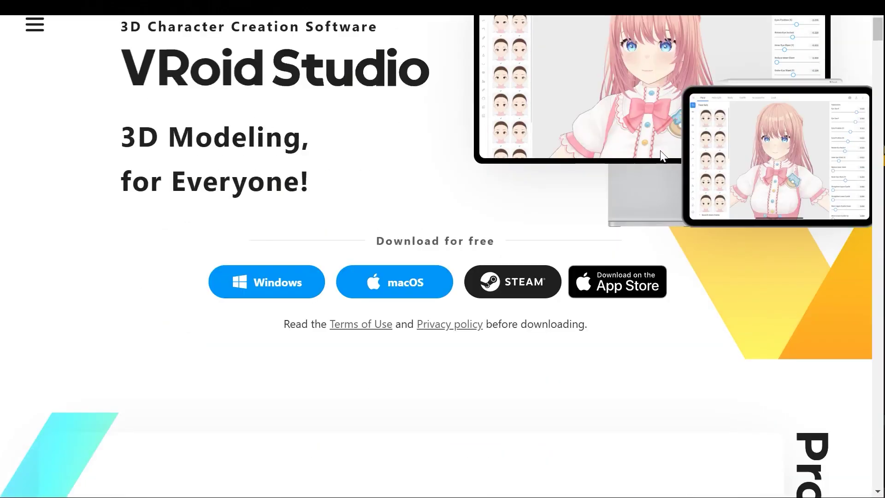
scroll(662, 158, up, 3)
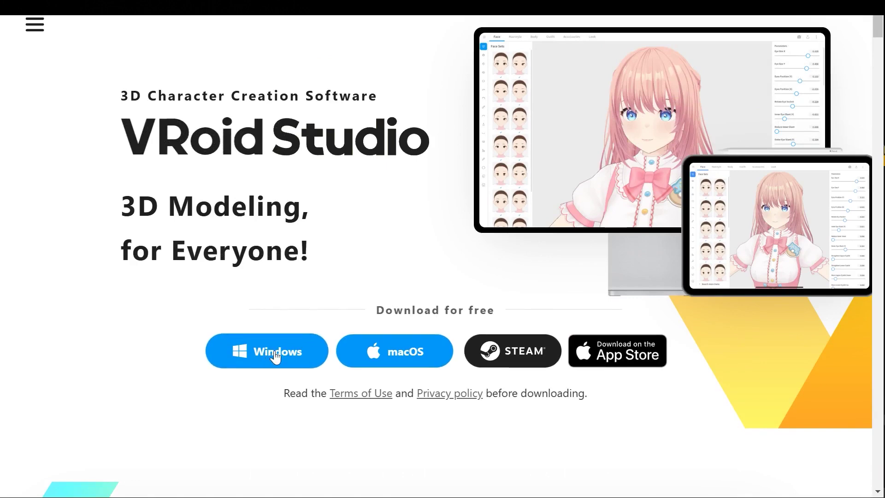
scroll(571, 258, up, 2)
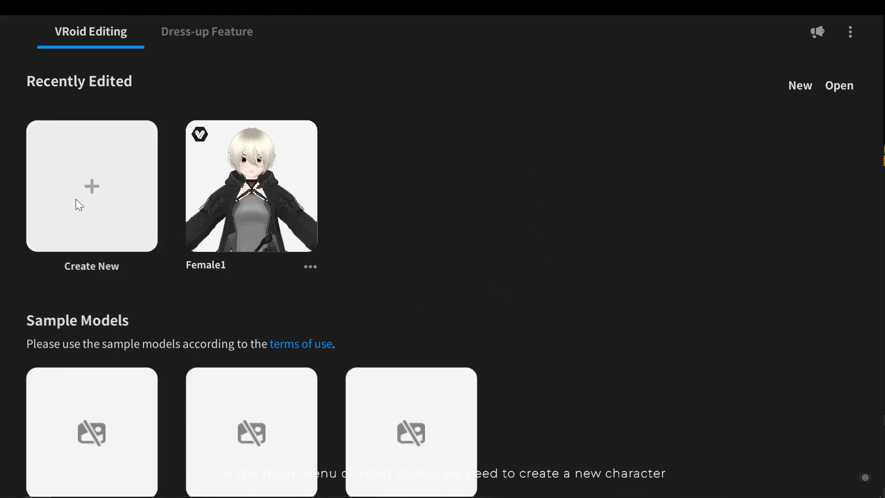
- Create a new character in VRoid Studio from the Fem base
click(104, 188)
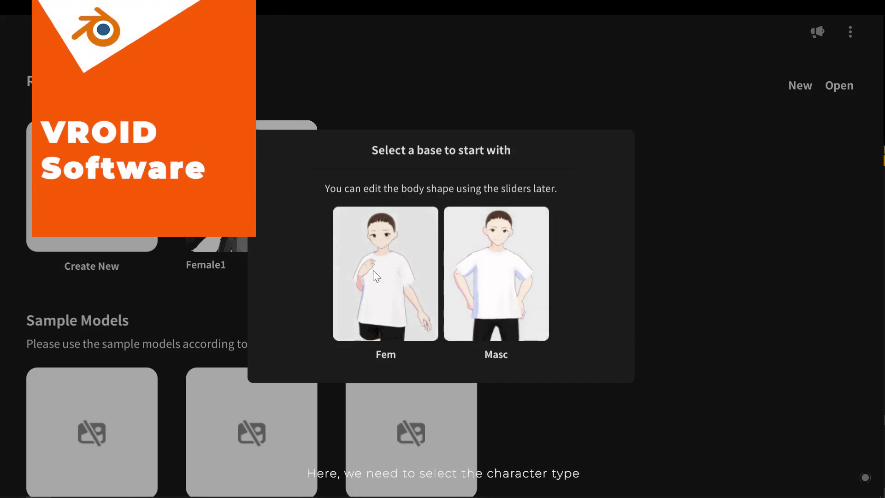
click(498, 349)
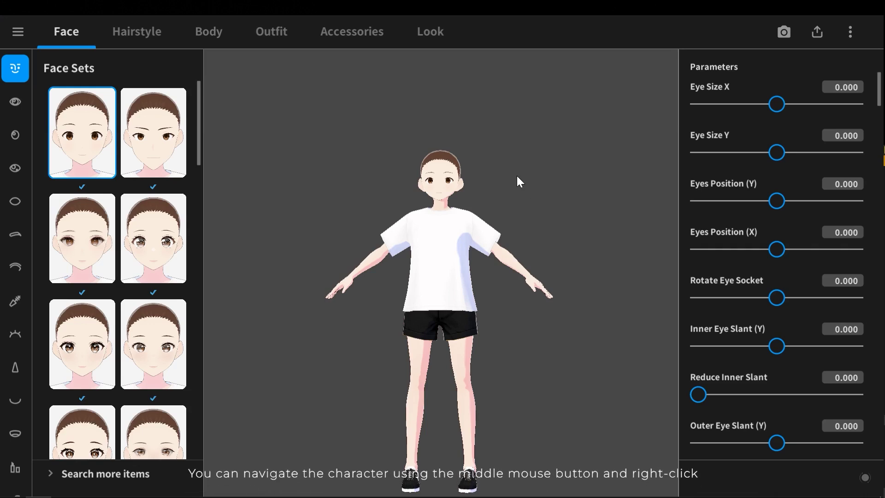
- Examine the base character from several angles and look through the available face part categories
right_drag(517, 179, 439, 193)
scroll(442, 189, up, 5)
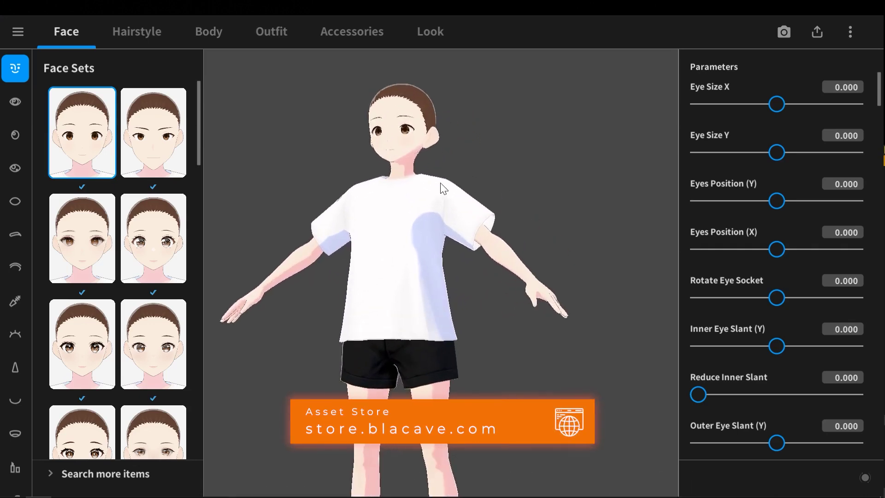
scroll(432, 180, down, 5)
right_drag(441, 278, 411, 223)
scroll(414, 252, up, 3)
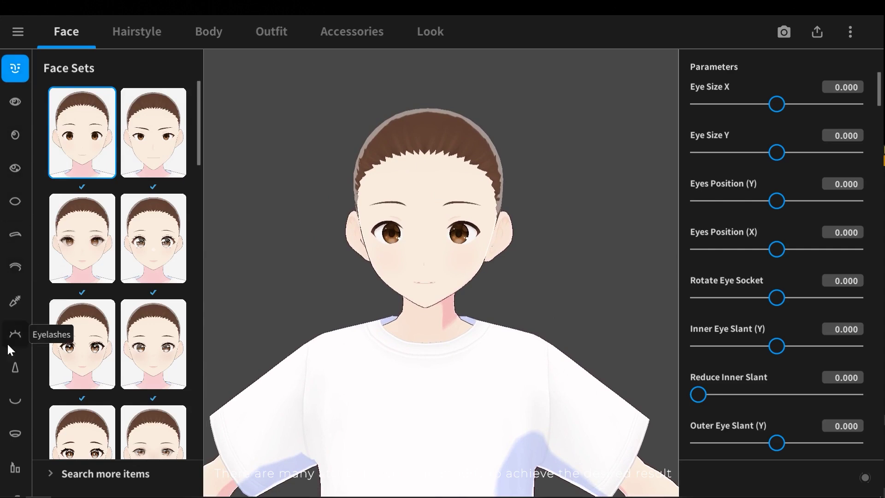
scroll(16, 400, down, 1)
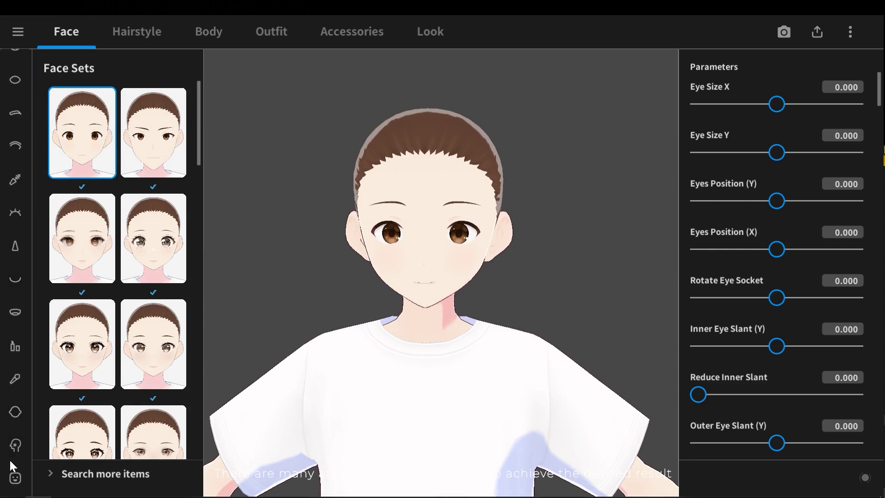
scroll(8, 459, up, 1)
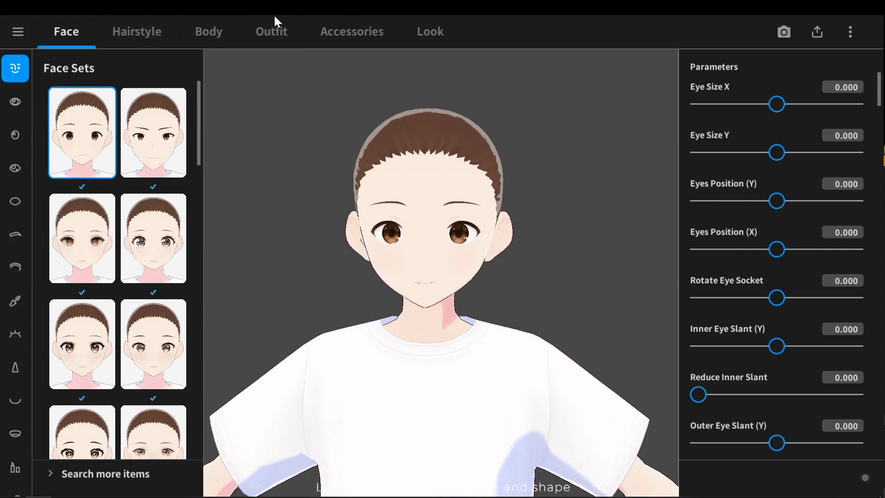
middle_drag(333, 211, 330, 180)
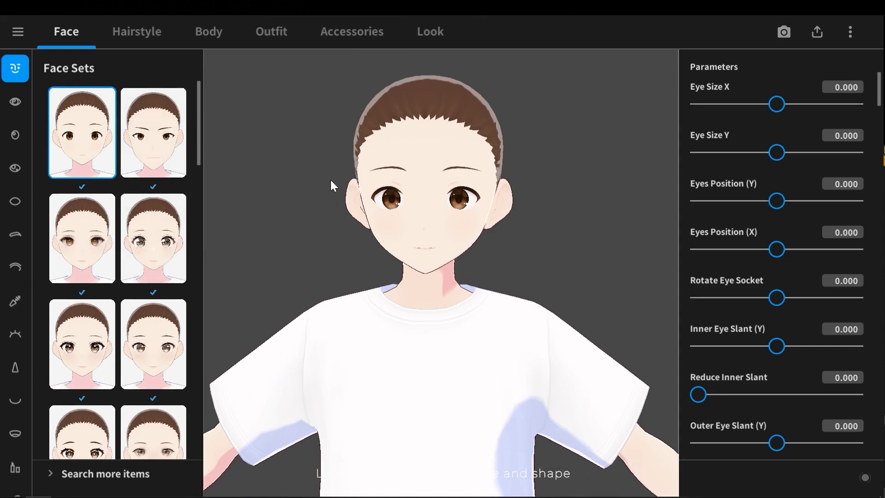
- Apply the first face set in the third row, after trying the second one in the second row
click(152, 246)
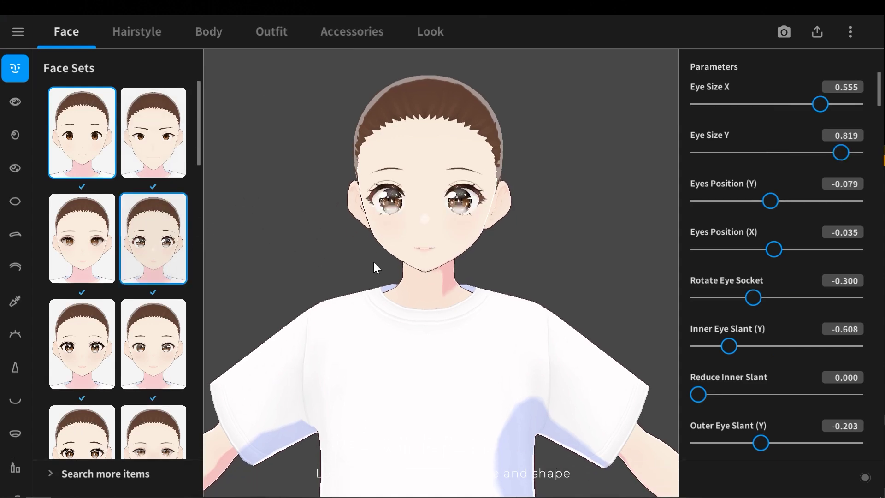
right_drag(403, 244, 393, 231)
scroll(398, 216, up, 2)
middle_drag(398, 215, 401, 337)
scroll(403, 221, up, 3)
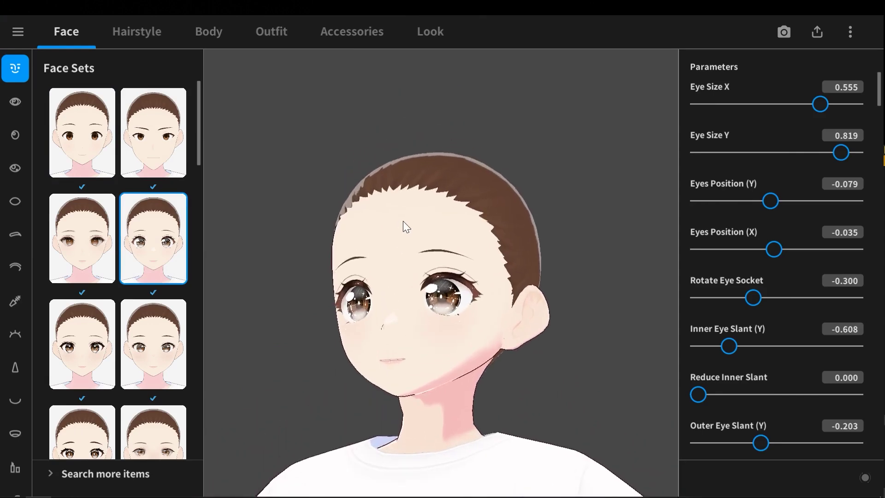
click(104, 350)
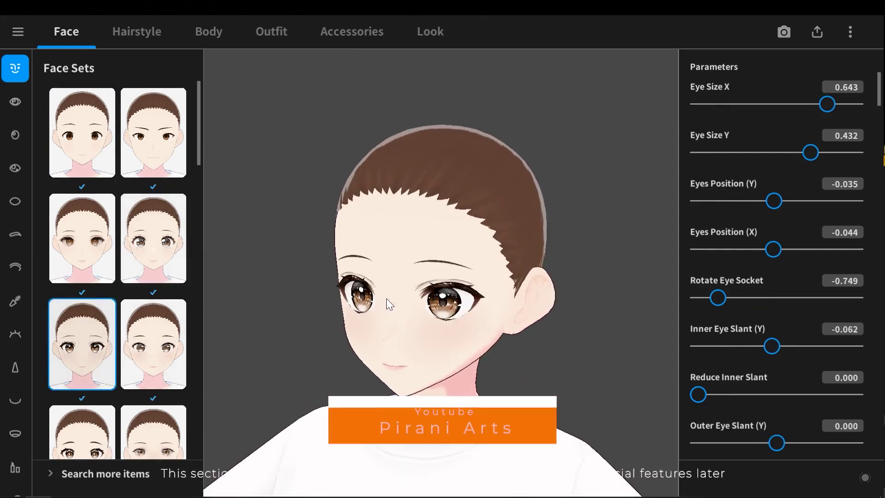
middle_drag(386, 298, 389, 290)
- Apply the eye set with brown irises and thin, sparse lower lashes beside the spiky-lash preset
click(16, 102)
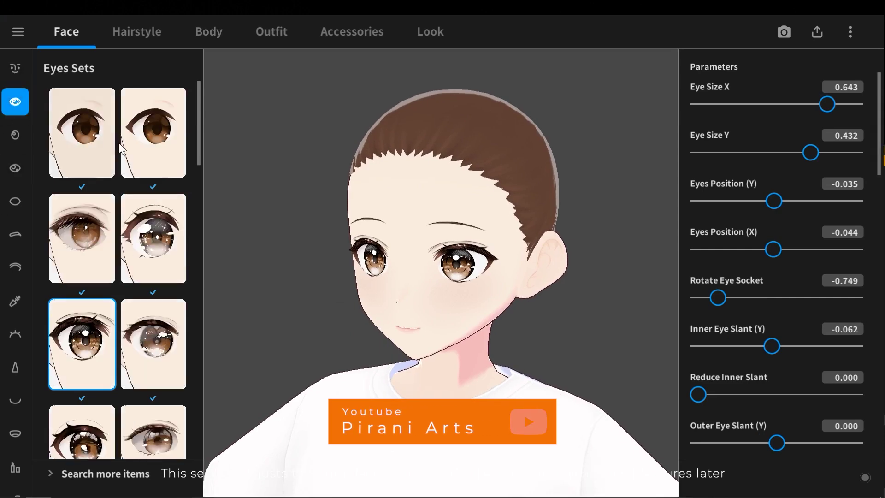
scroll(154, 311, down, 5)
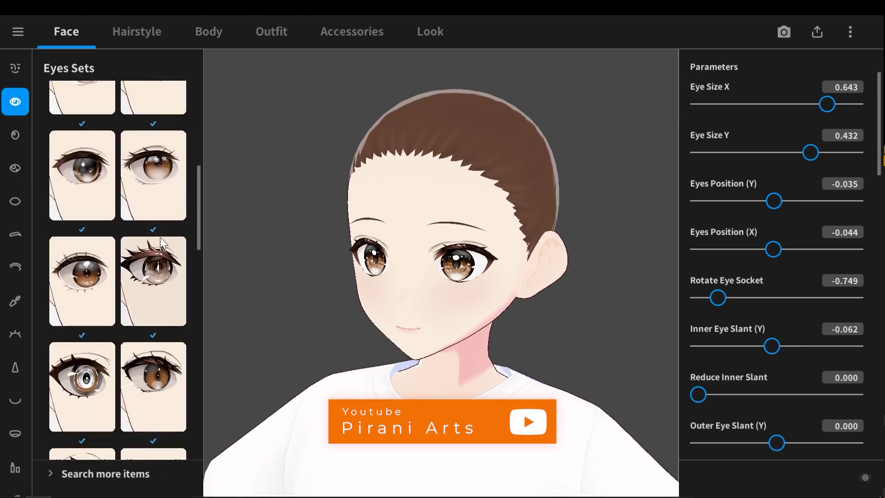
click(177, 249)
click(56, 225)
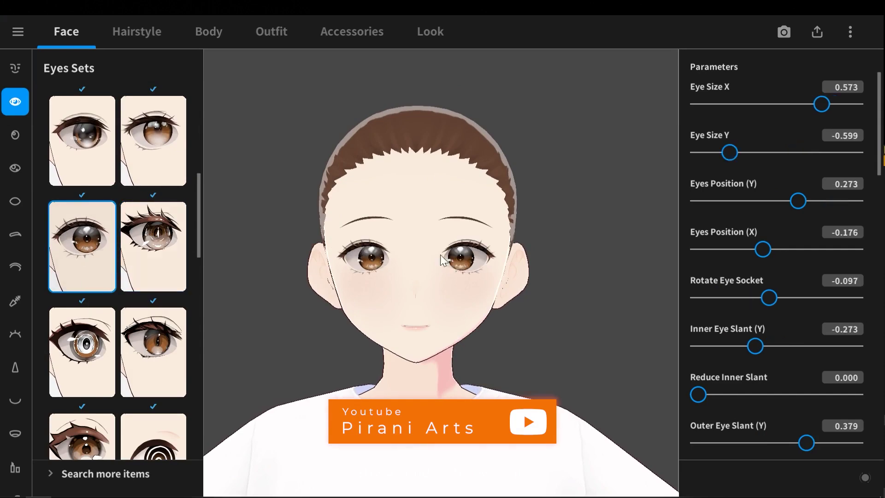
scroll(164, 326, down, 7)
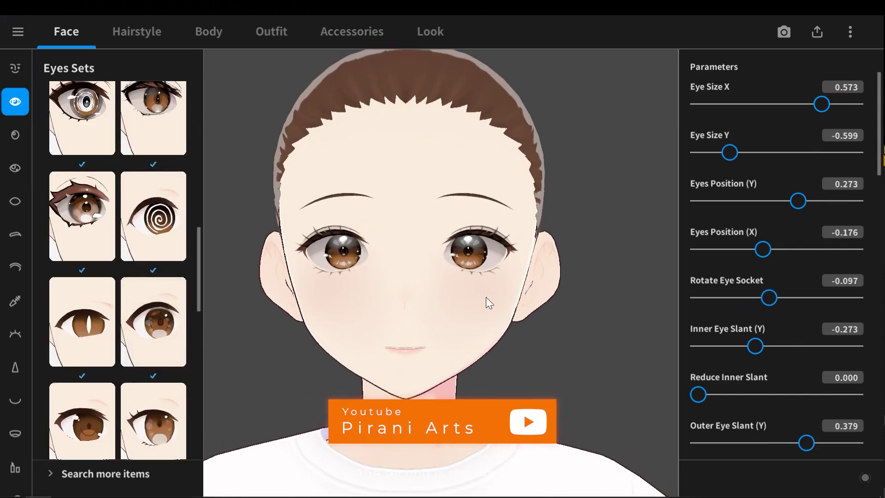
- Set Eye Size X to 0.778 and Eye Size Y to -0.370
scroll(762, 350, down, 6)
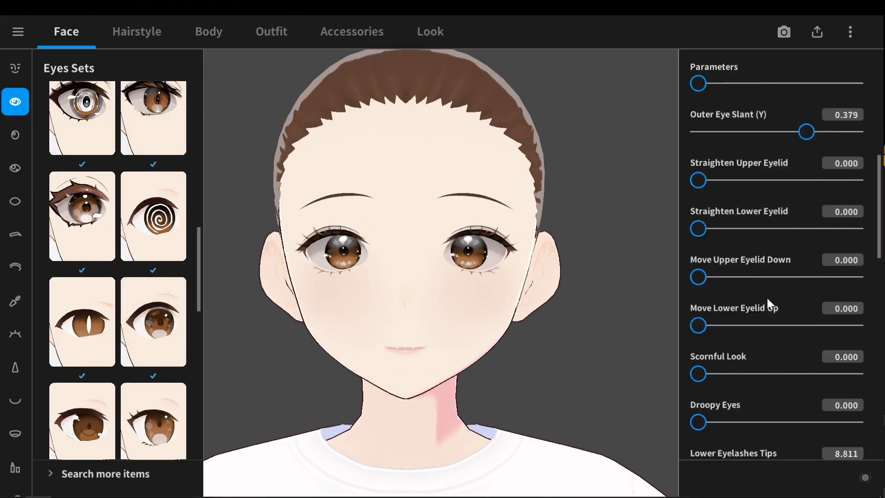
scroll(759, 299, up, 3)
scroll(756, 297, up, 4)
mouse_move(822, 105)
mouse_down()
mouse_move(852, 105)
mouse_move(838, 110)
mouse_up()
drag(732, 152, 749, 154)
- Set Eyes Position (Y) to -0.026, Eyes Position (X) to -0.429 and Rotate Eye Socket to -1.000
drag(799, 202, 775, 201)
drag(763, 249, 743, 229)
drag(769, 297, 678, 344)
- Adjust the eye slant through Inner Eye Slant (Y), Reduce Inner Slant and Outer Eye Slant (Y)
scroll(753, 312, down, 1)
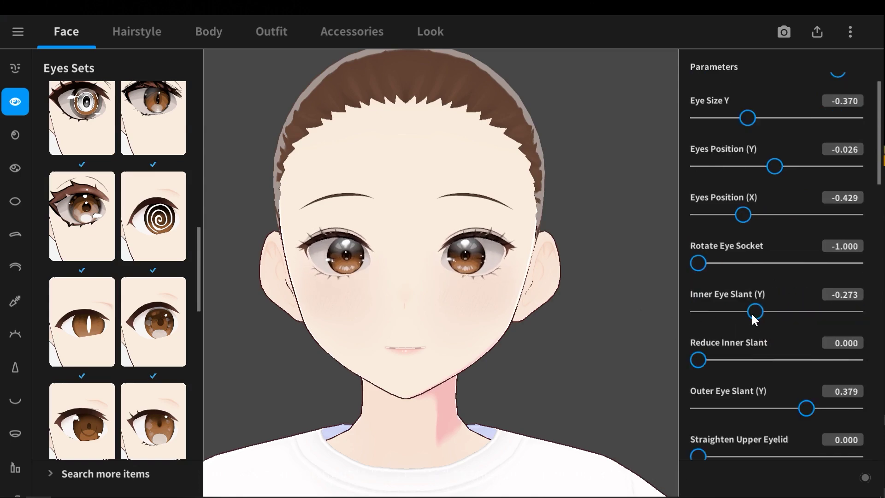
mouse_move(755, 312)
mouse_down()
mouse_move(679, 316)
mouse_move(748, 313)
mouse_up()
scroll(746, 357, down, 1)
drag(699, 326, 869, 328)
scroll(867, 323, down, 1)
drag(806, 303, 861, 306)
- Set Lower Eyelashes Tips to 0.000 and Gaze (Y) to 0.064 after testing the eyelid shape parameters
scroll(767, 336, down, 2)
mouse_move(699, 359)
mouse_down()
mouse_move(810, 361)
mouse_move(687, 361)
mouse_up()
scroll(696, 364, down, 2)
mouse_move(698, 366)
mouse_down()
mouse_move(866, 367)
mouse_move(690, 367)
mouse_up()
scroll(757, 366, down, 3)
right_drag(553, 305, 615, 301)
mouse_move(788, 374)
mouse_down()
mouse_move(808, 377)
mouse_move(780, 376)
mouse_up()
right_drag(318, 308, 375, 310)
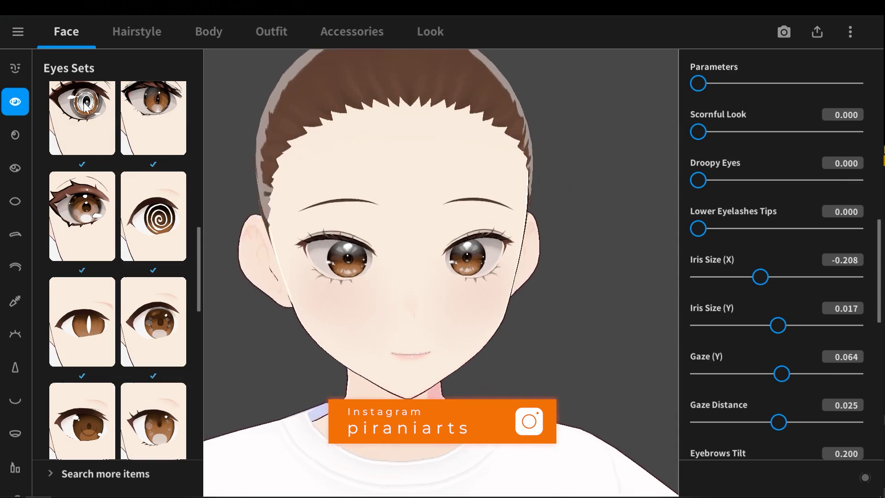
- Open the Irises presets and try the two in the first row on the character
click(16, 134)
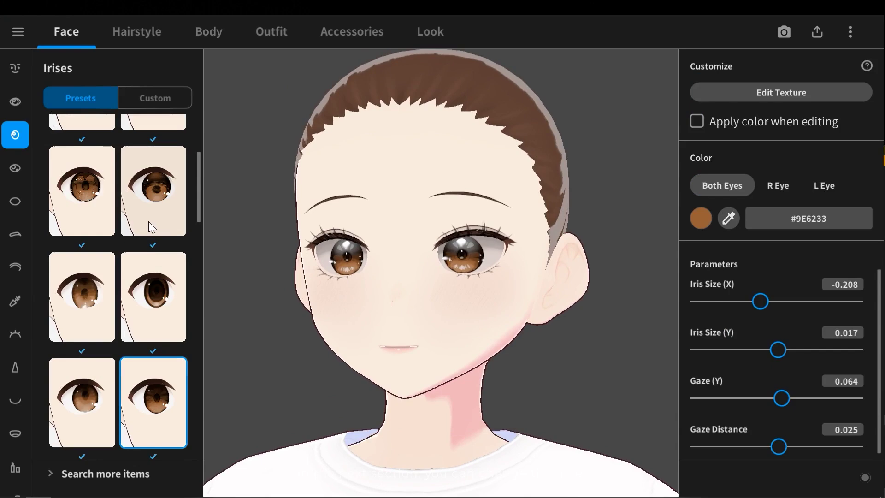
scroll(184, 238, up, 2)
scroll(185, 238, up, 3)
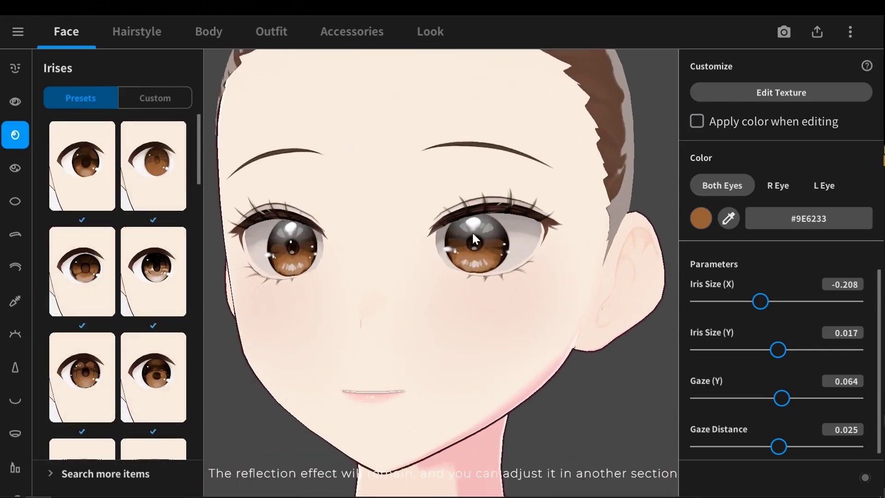
click(153, 191)
click(92, 158)
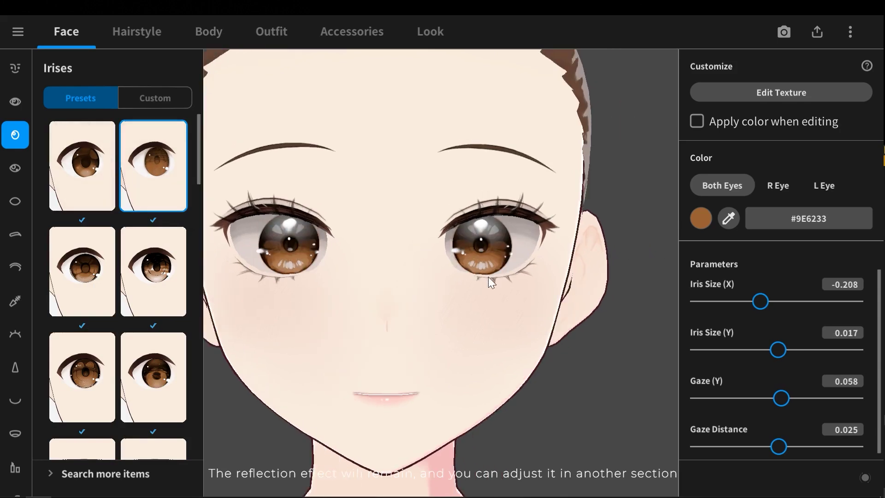
- Set Iris Size (X) to -0.243, Iris Size (Y) to 0.064 and Gaze Distance to 0.025
mouse_move(778, 350)
mouse_down()
mouse_move(793, 350)
mouse_move(779, 349)
mouse_up()
drag(760, 304, 758, 302)
drag(777, 351, 781, 350)
scroll(801, 402, down, 1)
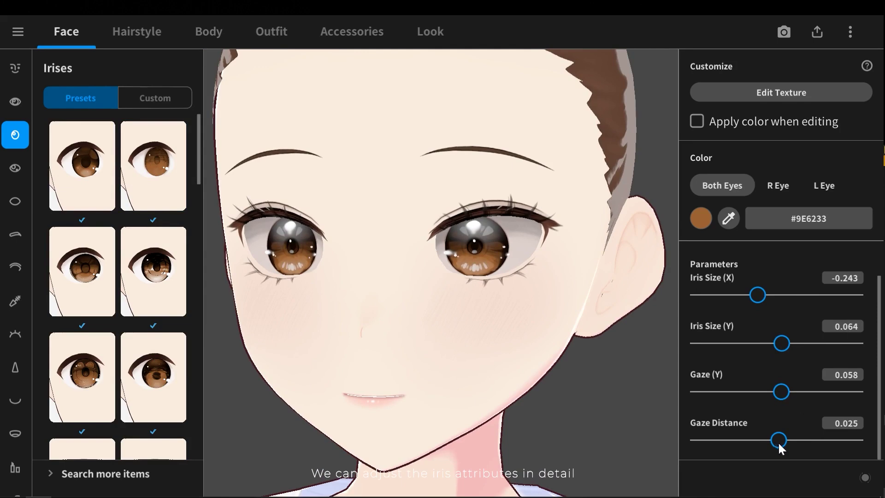
mouse_move(773, 441)
mouse_down()
mouse_move(800, 441)
mouse_move(778, 440)
mouse_up()
- Change the iris color of both eyes to blue #33699E
click(704, 223)
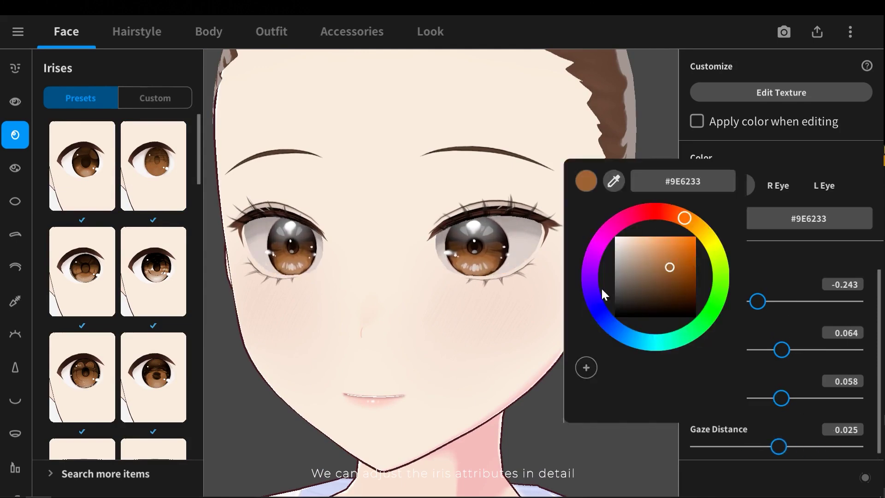
drag(591, 308, 611, 350)
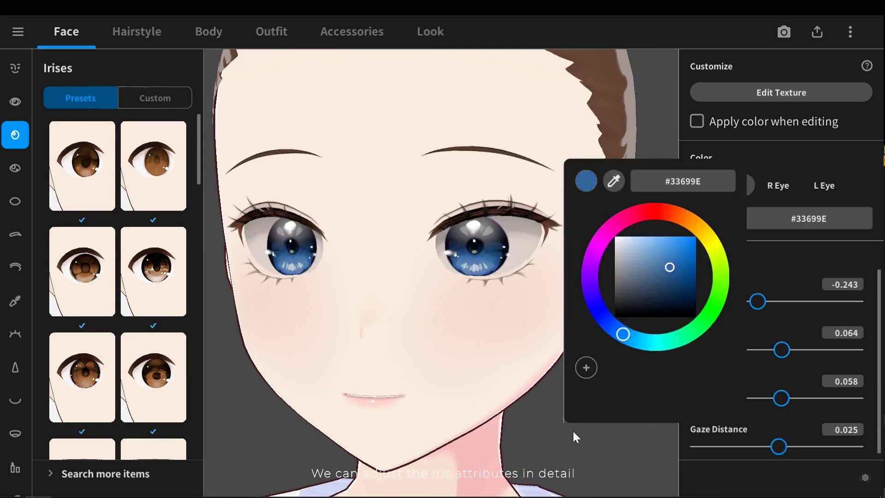
click(575, 437)
- Try a red color on the right eye's iris only, and undo it
click(782, 186)
click(702, 219)
click(642, 213)
click(491, 445)
key(ctrl+z)
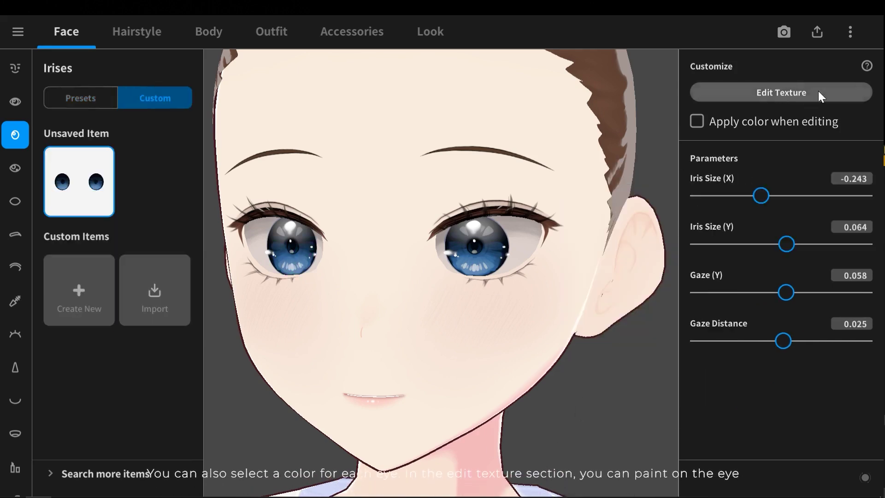
- Open the iris texture for editing and paint a dark #333333 test stroke on one iris with brush width 20
click(802, 94)
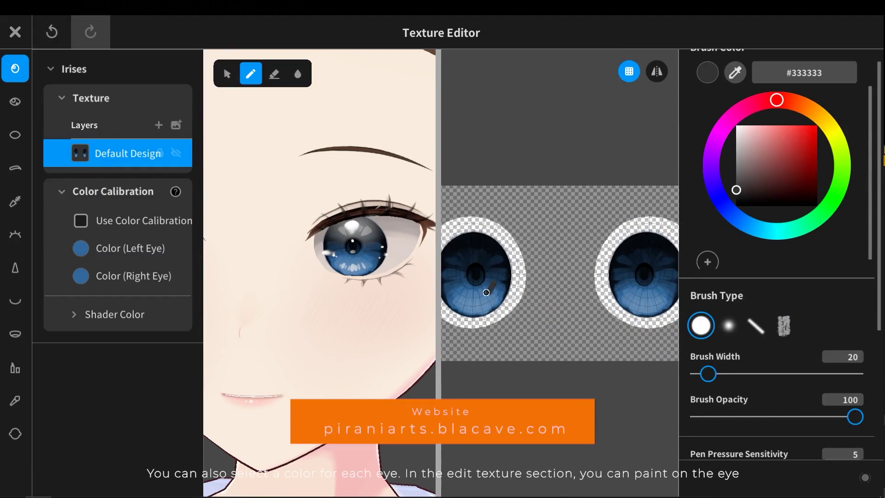
drag(479, 296, 463, 301)
scroll(327, 289, down, 5)
scroll(323, 290, up, 2)
middle_drag(238, 281, 300, 291)
scroll(301, 289, up, 2)
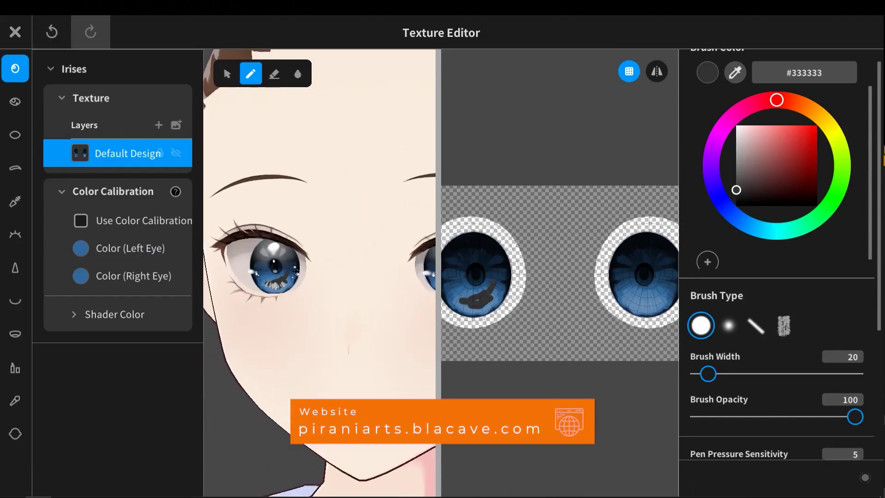
- Undo the dark test stroke on the iris texture, after redoing it once for comparison
key(ctrl+z)
key(ctrl+z)
key(ctrl+y)
key(ctrl+y)
key(ctrl+z)
key(ctrl+z)
scroll(314, 312, down, 2)
middle_drag(409, 276, 344, 310)
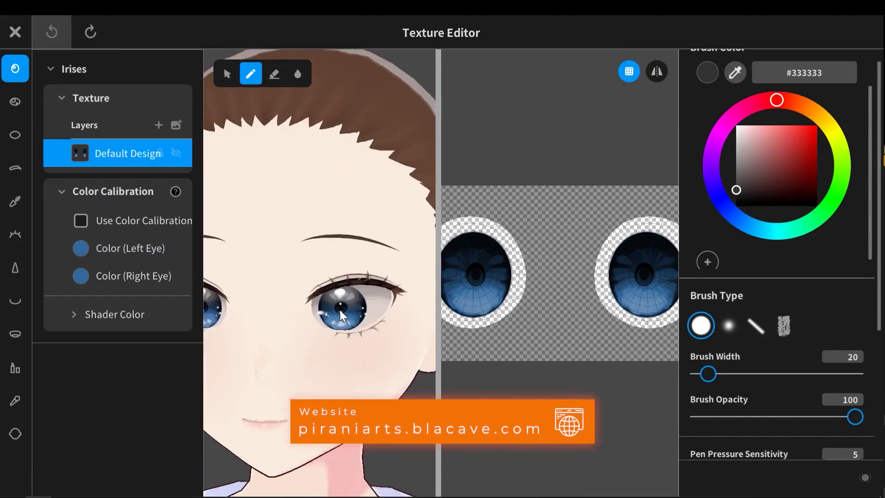
scroll(811, 345, down, 5)
scroll(808, 341, up, 5)
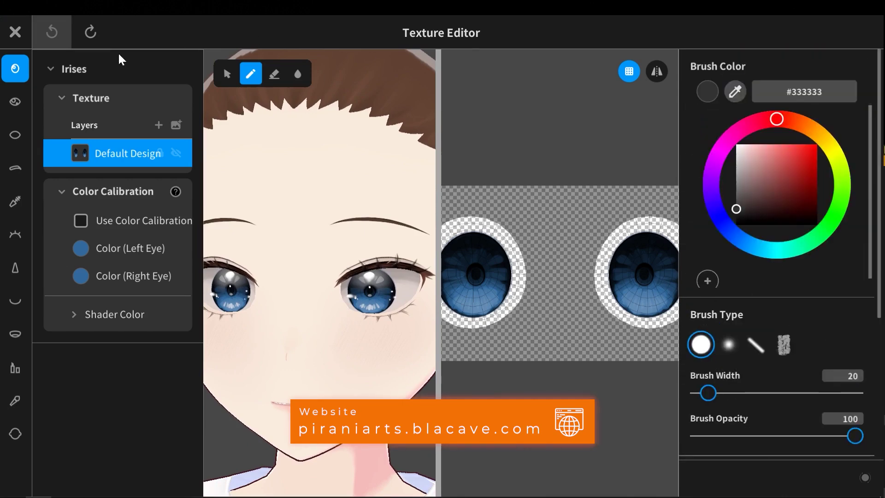
- Leave the Texture Editor and open the Eye Highlights presets
click(15, 32)
scroll(375, 341, down, 3)
click(418, 468)
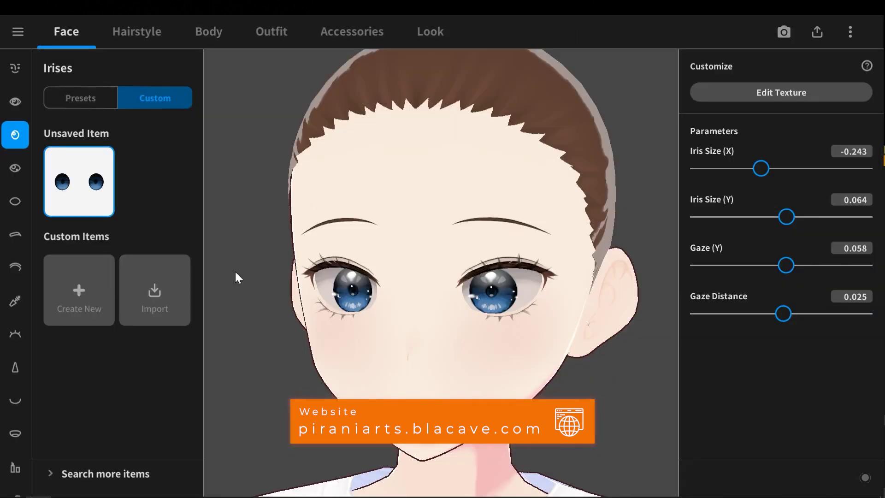
click(81, 98)
click(16, 167)
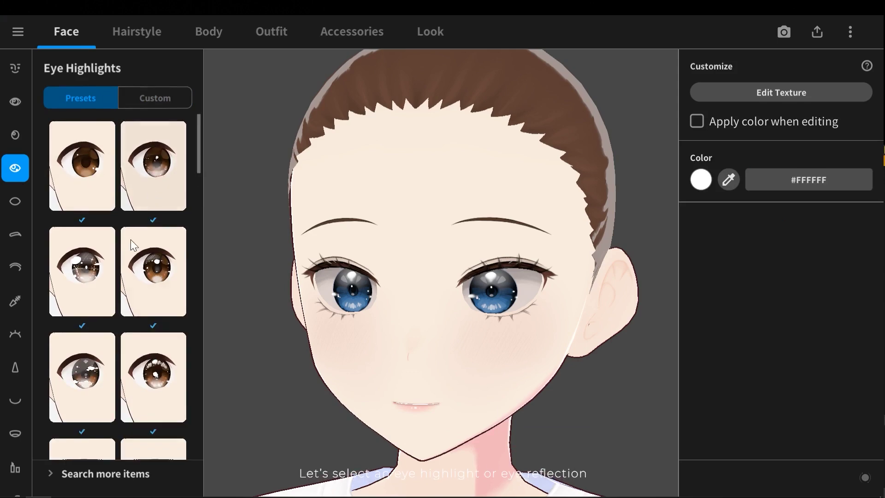
- Apply the first eye highlight preset in the fourth row, with bright side reflections, and check the other highlight presets
scroll(142, 310, down, 3)
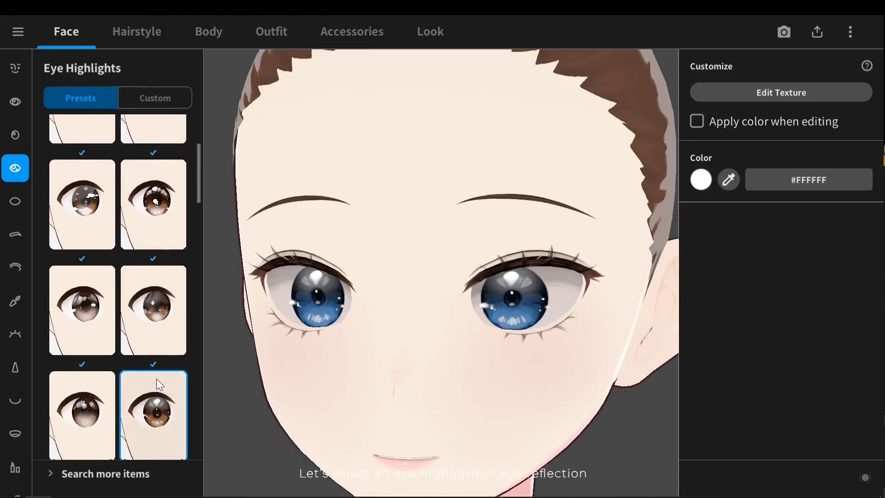
click(82, 310)
scroll(497, 303, down, 2)
scroll(497, 303, up, 2)
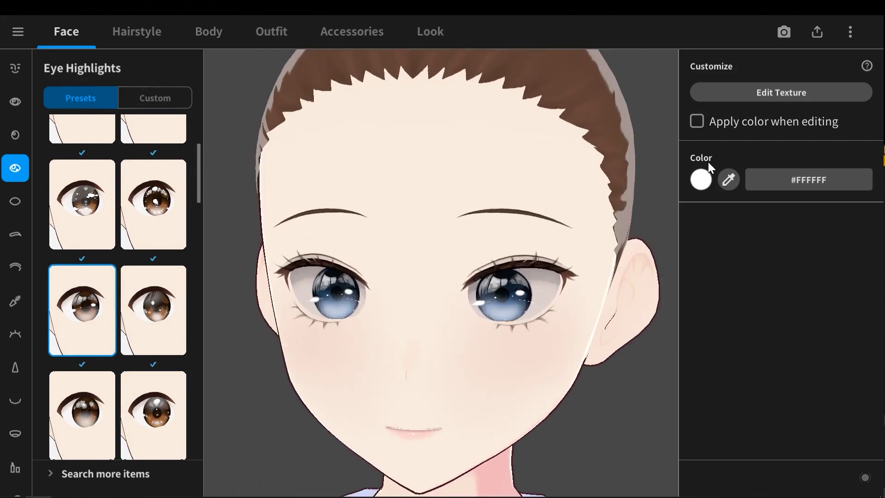
- Open the Scleras presets, compare several, and apply the bright white second preset in the second row
click(16, 198)
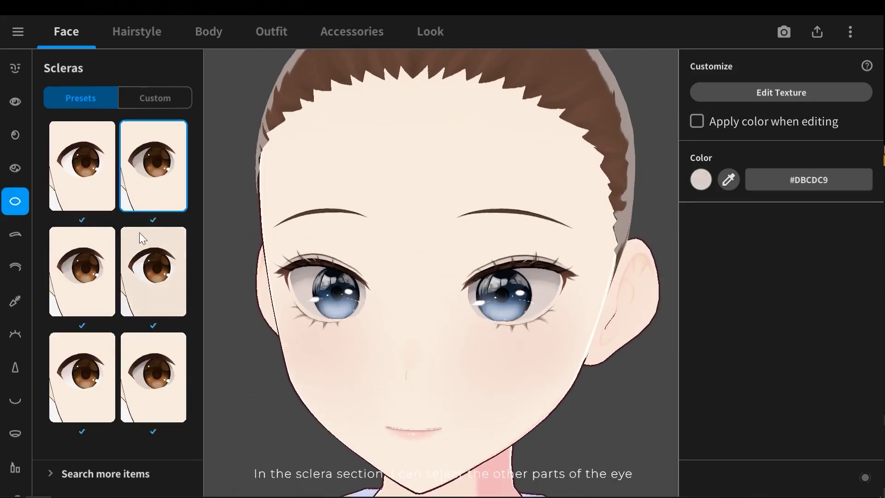
click(169, 258)
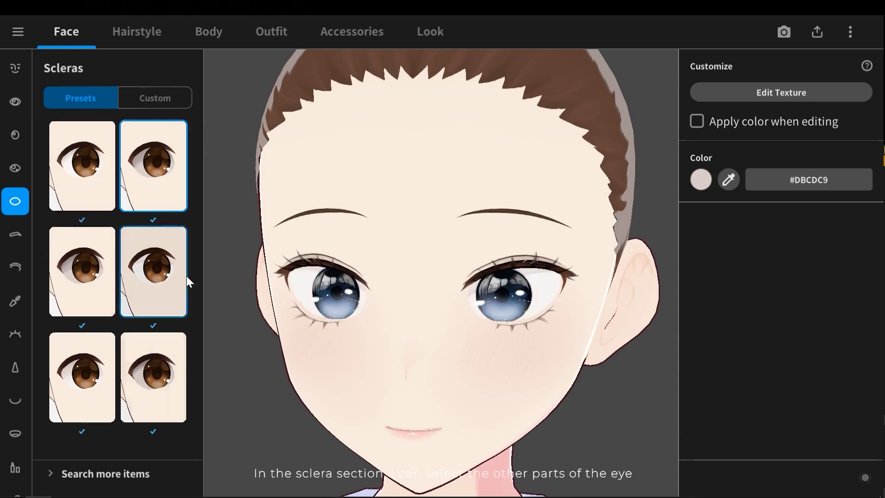
click(95, 300)
click(83, 188)
click(150, 281)
- Open the Eyebrows presets, compare two shapes, and apply the tapered brows that slant down toward the nose
click(21, 238)
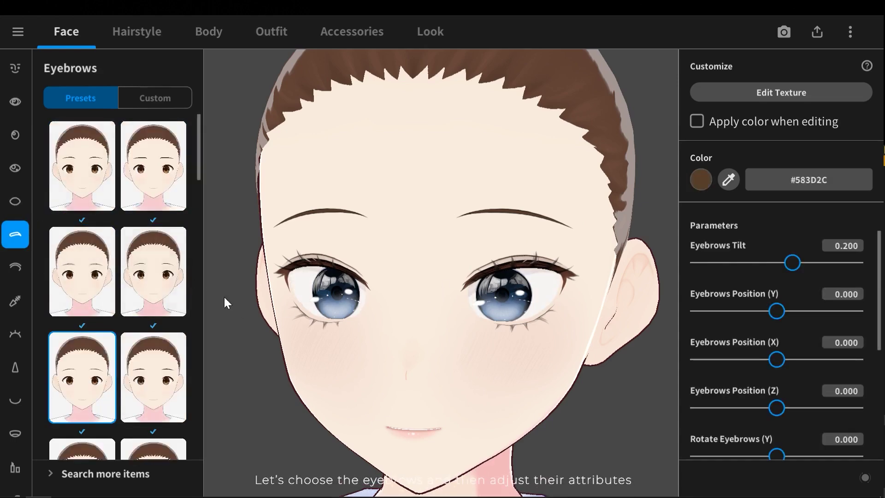
scroll(131, 338, down, 1)
scroll(131, 348, down, 2)
click(101, 249)
click(155, 203)
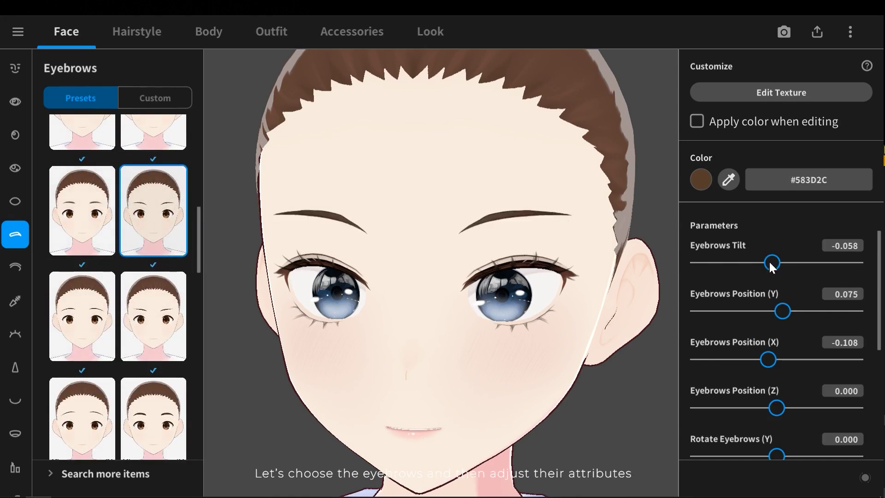
- Set Eyebrows Tilt to -0.323 and test Eyebrows Position (Z) at 0.598 in the side view
drag(776, 263, 751, 291)
drag(784, 408, 828, 396)
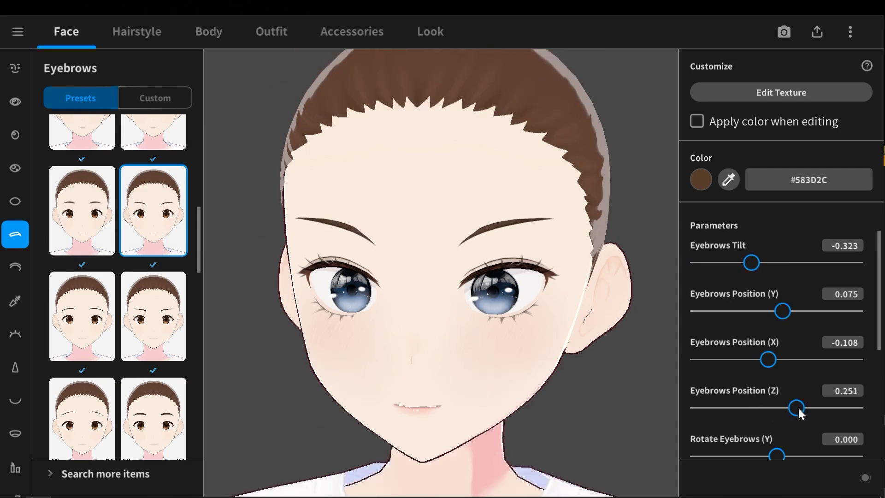
right_drag(451, 289, 406, 289)
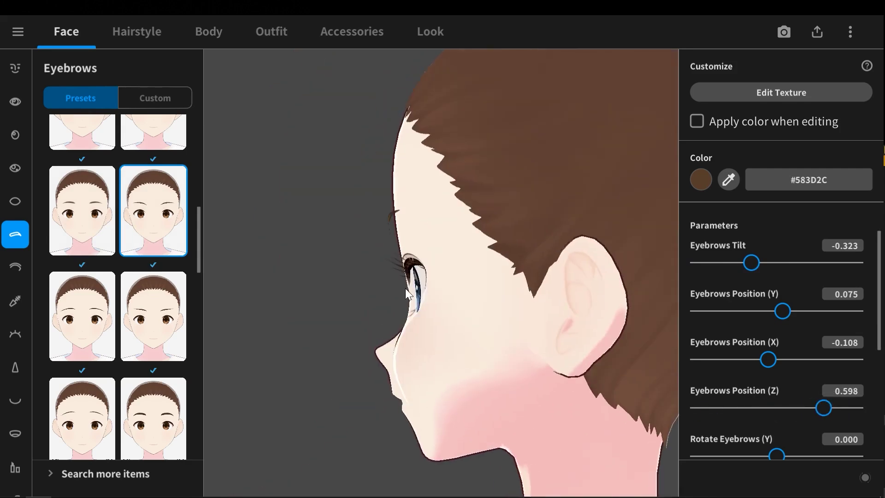
drag(777, 407, 804, 401)
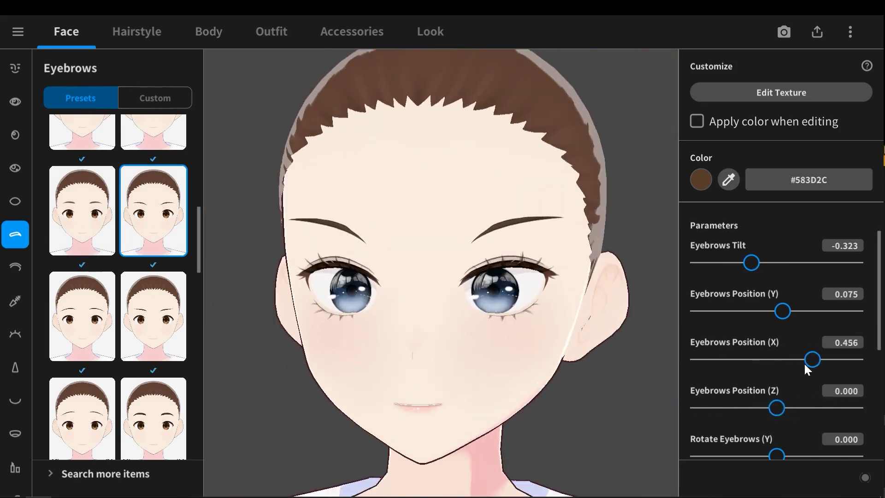
- Fine-tune the eyebrows' vertical and horizontal positions and check the remaining eyebrow parameters
mouse_move(791, 314)
mouse_down()
mouse_move(799, 313)
mouse_move(759, 314)
mouse_move(777, 311)
mouse_up()
drag(769, 360, 765, 361)
scroll(764, 357, down, 4)
drag(699, 430, 312, 197)
- Open the Eyelids presets, compare the creases, and apply the first preset in the second row
click(17, 266)
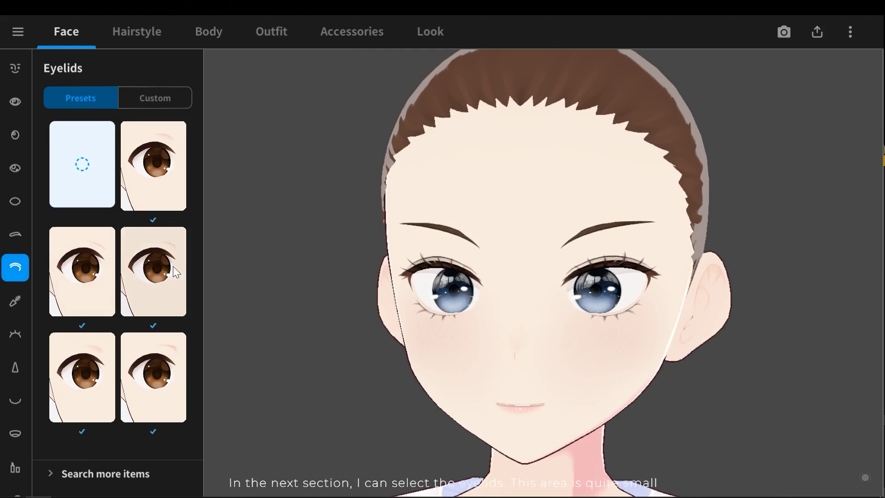
click(155, 185)
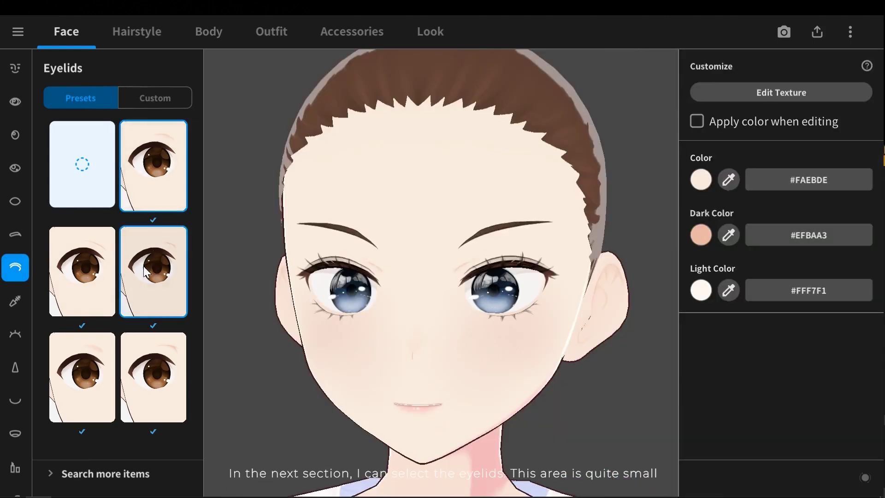
click(82, 270)
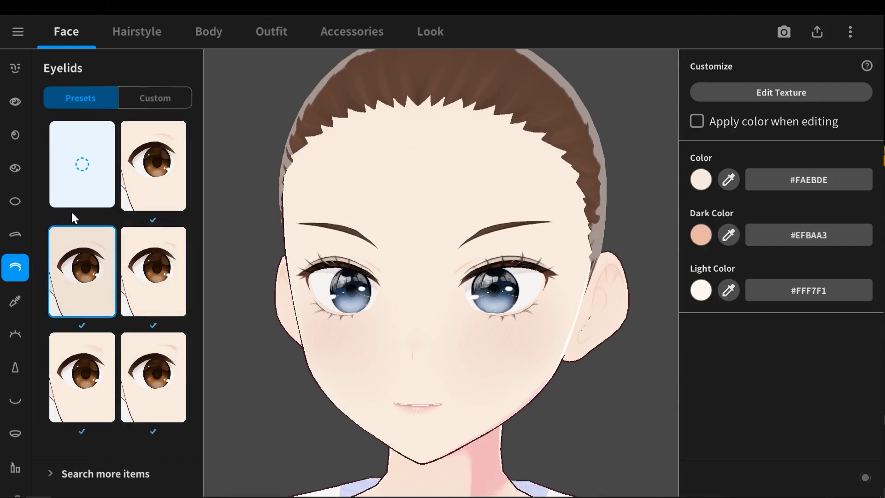
- Apply the second eyeliner preset in the first row, a plain thick line without stray lashes
click(15, 301)
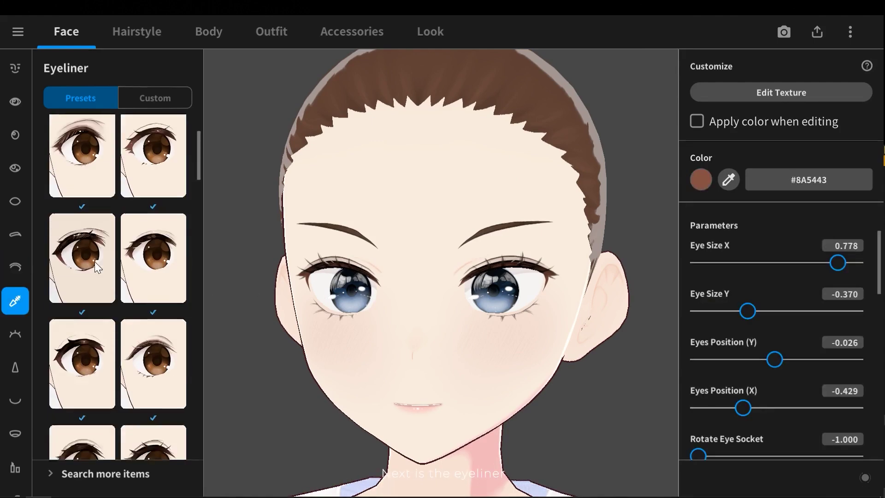
scroll(92, 322, up, 3)
click(157, 198)
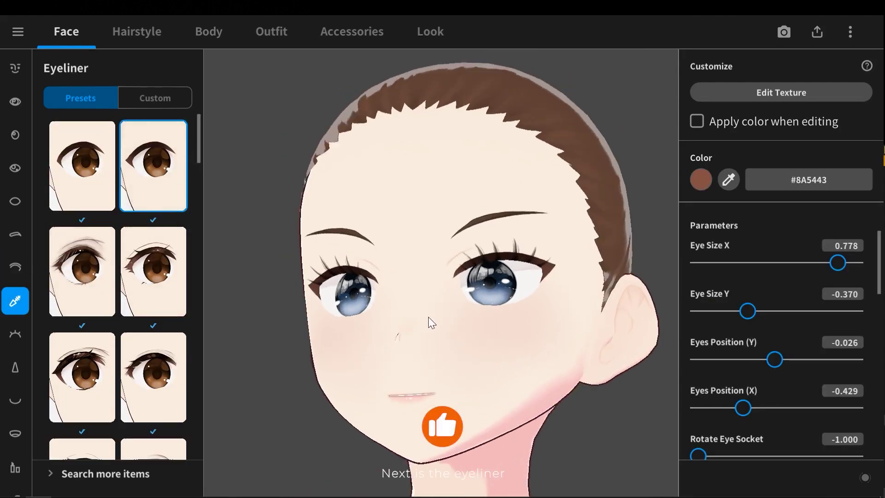
- Open the Eyelashes presets, compare several, and apply the dense first preset in the fourth row
click(17, 344)
scroll(16, 343, down, 3)
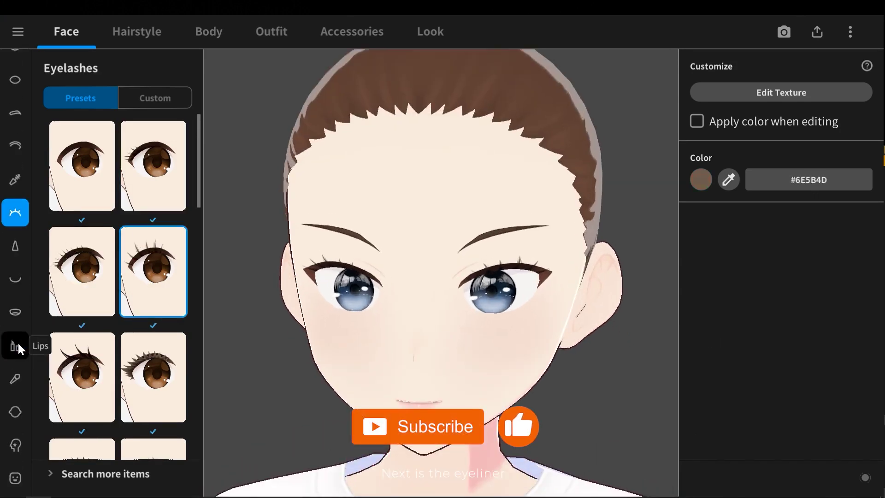
click(83, 273)
click(147, 187)
click(95, 379)
click(142, 362)
scroll(142, 350, down, 3)
click(85, 338)
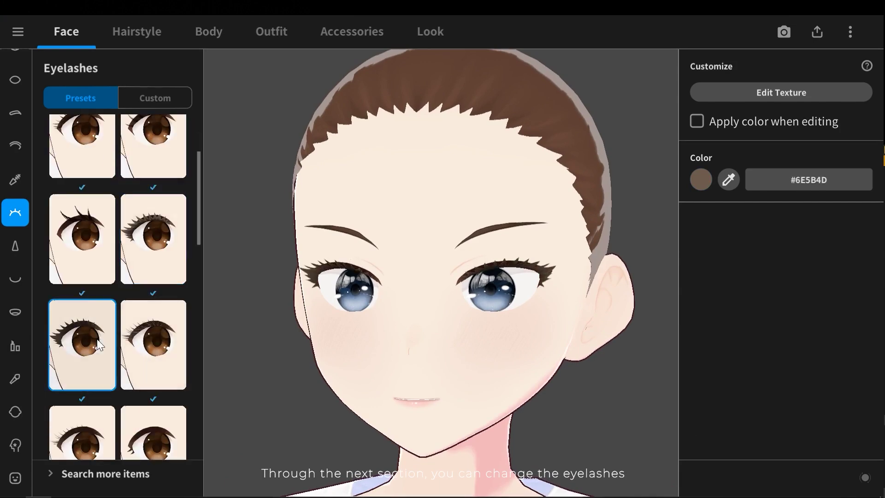
- Open the Nose presets and try several shapes, checking them in profile and from the front
click(15, 248)
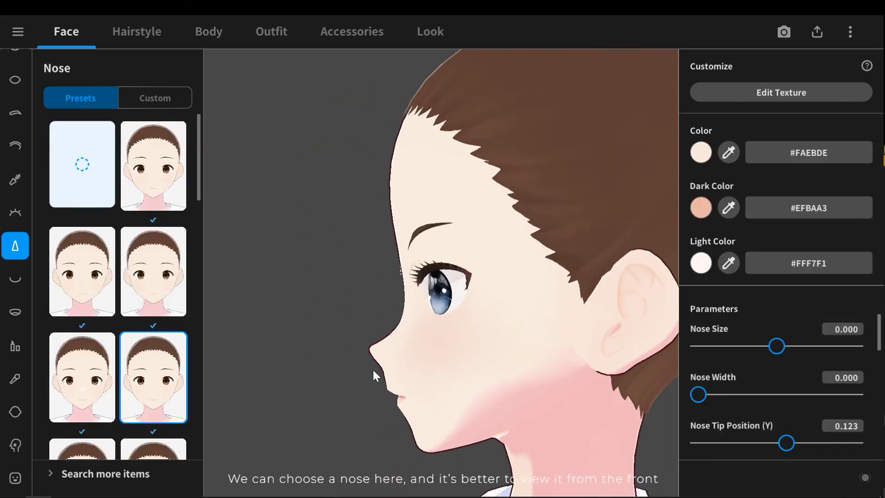
scroll(159, 396, down, 3)
click(159, 397)
scroll(164, 380, down, 1)
click(126, 389)
right_drag(325, 338, 472, 334)
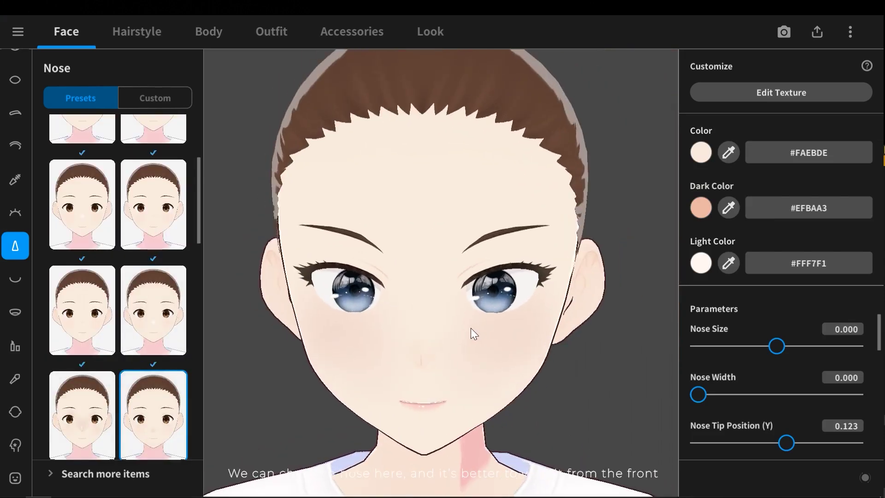
- Compare further nose presets and apply the one with a highlight on the bridge and a small nose tip mark
scroll(132, 381, down, 4)
click(77, 298)
right_drag(410, 336, 327, 336)
drag(328, 341, 353, 332)
scroll(98, 295, down, 1)
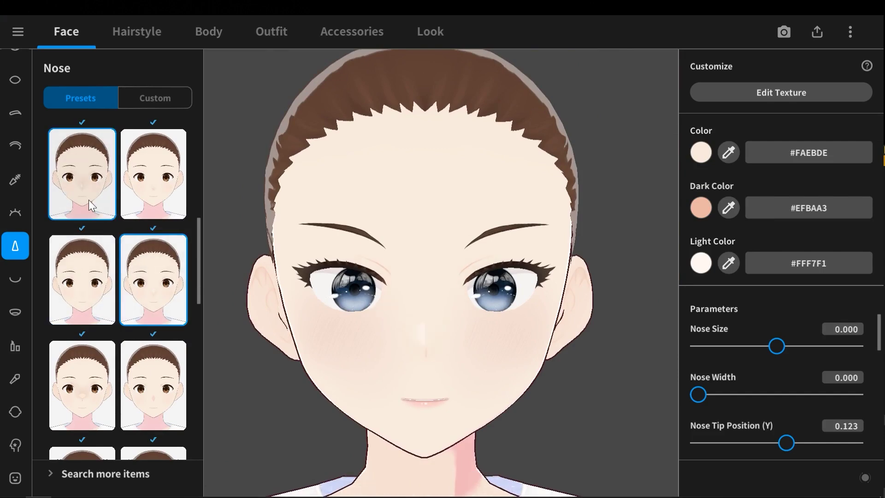
scroll(783, 335, down, 1)
scroll(779, 327, up, 1)
- Adjust the Nose Size, Nose Width and Nose Tip Position (Y) parameters, checking the profile and front views
drag(778, 345, 813, 347)
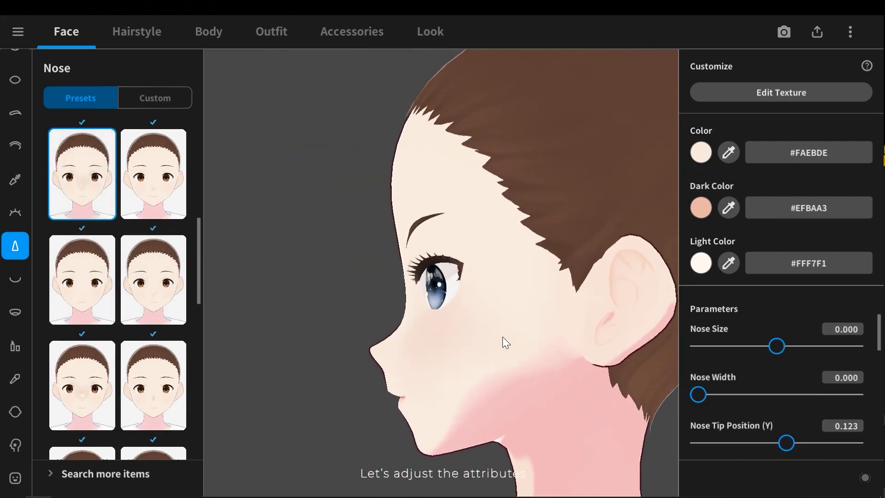
mouse_move(777, 346)
mouse_down()
mouse_move(856, 346)
mouse_move(751, 348)
mouse_move(781, 347)
mouse_up()
scroll(780, 351, down, 1)
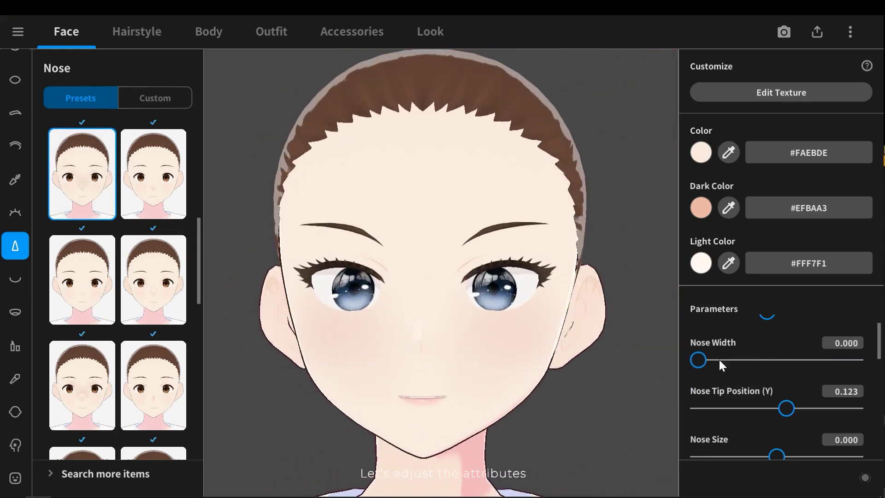
drag(698, 359, 773, 360)
drag(786, 408, 807, 408)
- Set Nose Size Scale to 0.341 and Nose Bridge Curve to 0.288
scroll(807, 408, down, 3)
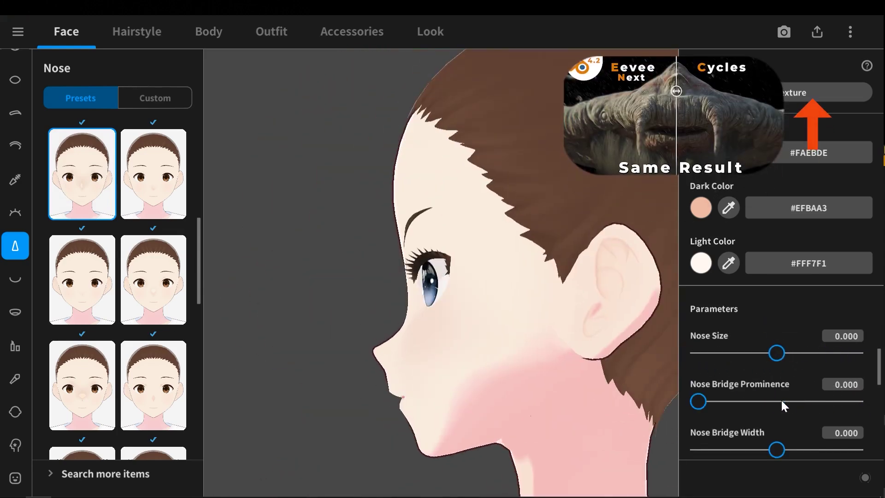
mouse_move(408, 301)
right_down()
mouse_move(570, 314)
mouse_move(410, 313)
right_up()
scroll(858, 400, down, 3)
drag(786, 409, 804, 409)
drag(699, 360, 743, 359)
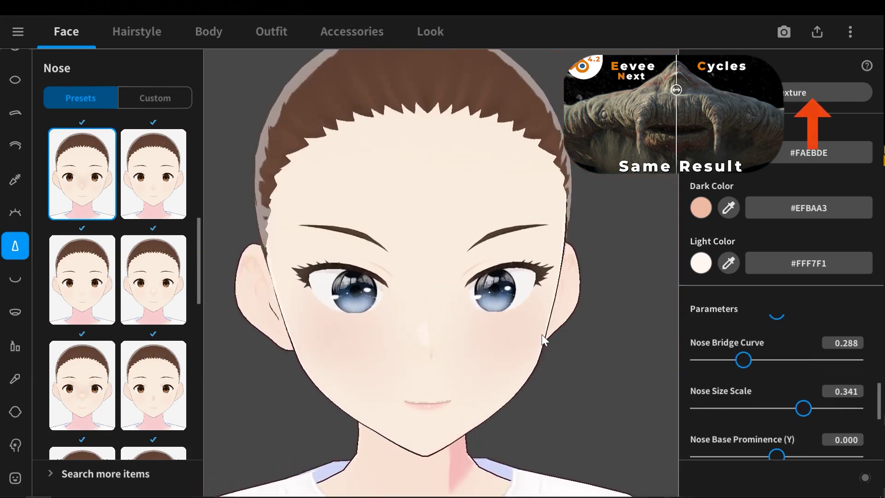
- Open the Mouth presets, compare several shapes, and apply the second preset in the second row
click(15, 279)
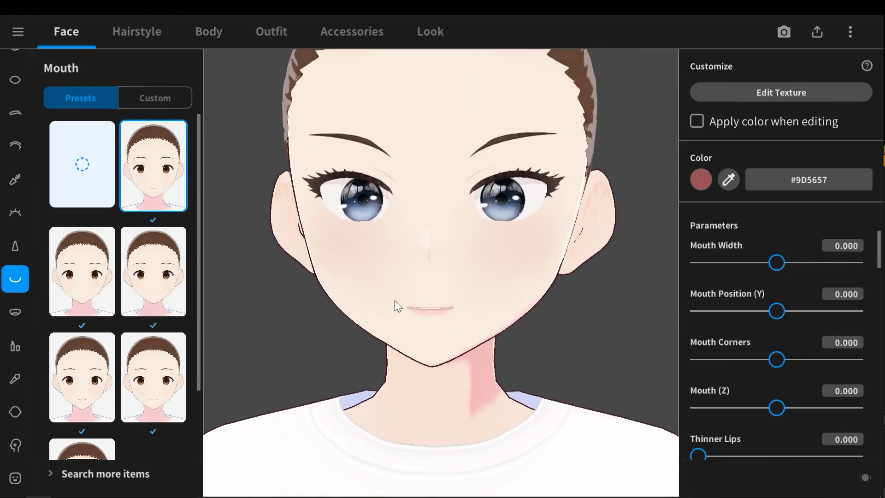
click(155, 297)
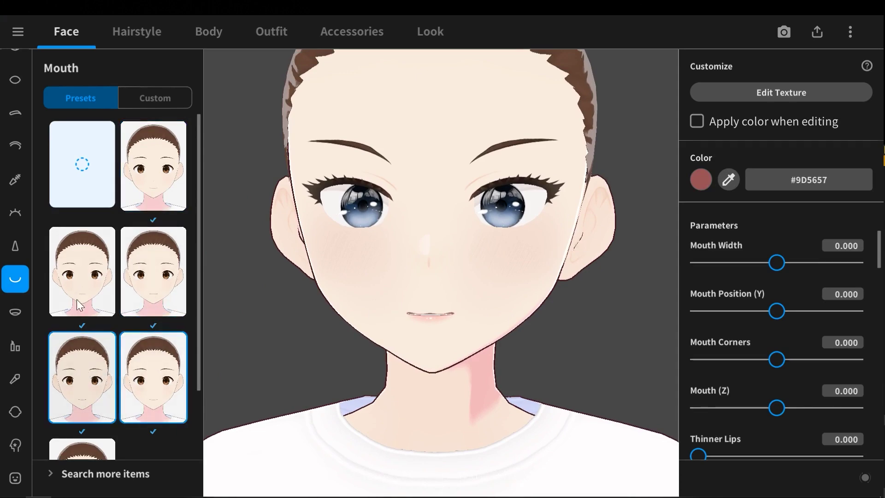
click(80, 292)
scroll(83, 295, down, 2)
scroll(85, 379, up, 2)
click(154, 274)
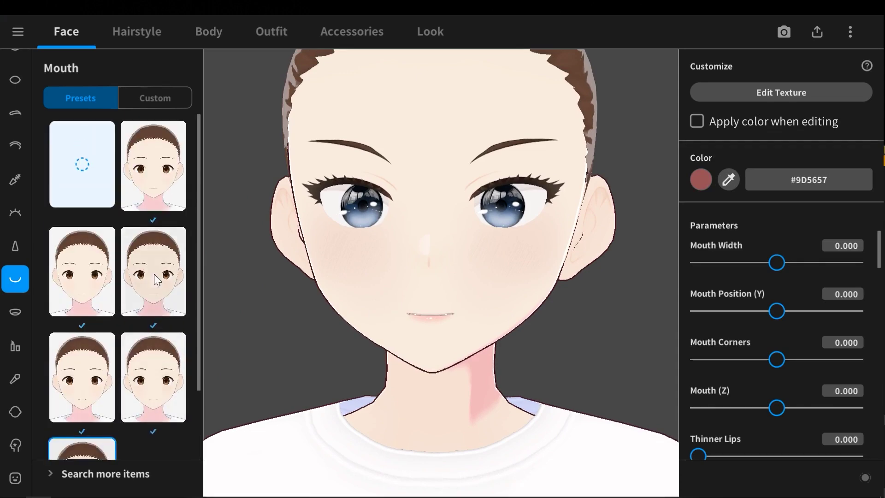
- Review the Mouth Inside presets and examine the character's mouth up close
click(21, 311)
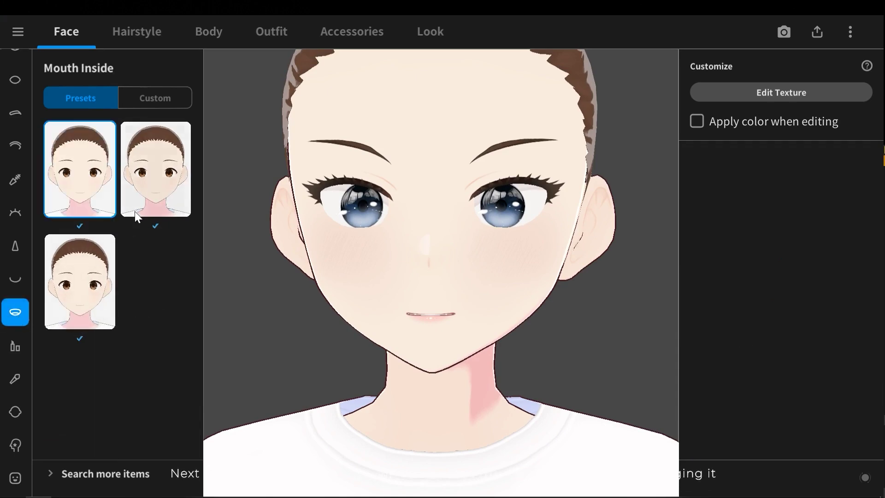
scroll(431, 317, up, 2)
right_drag(428, 311, 420, 297)
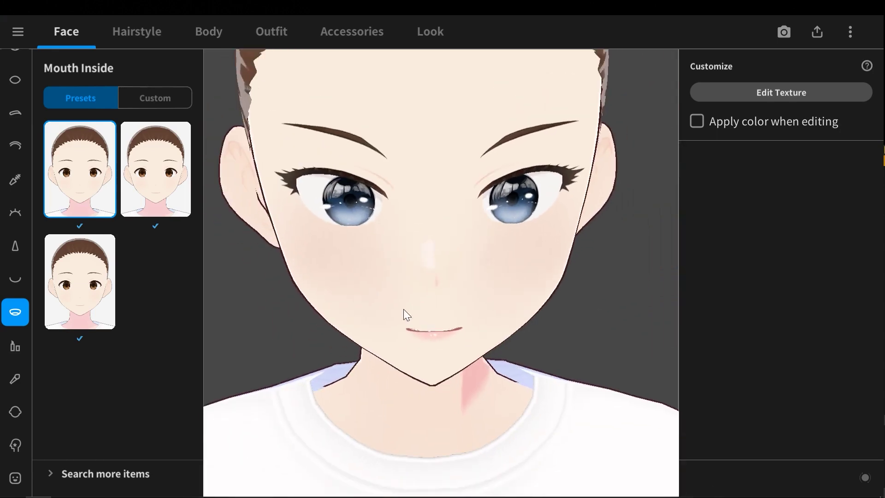
- Return to the Mouth settings and test the Mouth Width, Mouth Position (Y) and Mouth Corners parameters
click(21, 281)
drag(776, 262, 864, 277)
right_drag(613, 323, 587, 308)
drag(855, 263, 777, 265)
mouse_move(776, 310)
mouse_down()
mouse_move(759, 311)
mouse_move(808, 313)
mouse_move(774, 311)
mouse_up()
mouse_move(777, 359)
mouse_down()
mouse_move(808, 364)
mouse_move(749, 358)
mouse_move(777, 359)
mouse_up()
- Increase Mouth (Z) moderately and set Thicker Upper Lip (Fem) to 9.985, leaving Thicker Upper Lip (Masc) at zero
drag(778, 406, 855, 406)
scroll(801, 371, down, 2)
drag(855, 304, 808, 304)
drag(699, 352, 714, 367)
scroll(752, 378, down, 3)
scroll(695, 369, up, 2)
scroll(760, 396, down, 1)
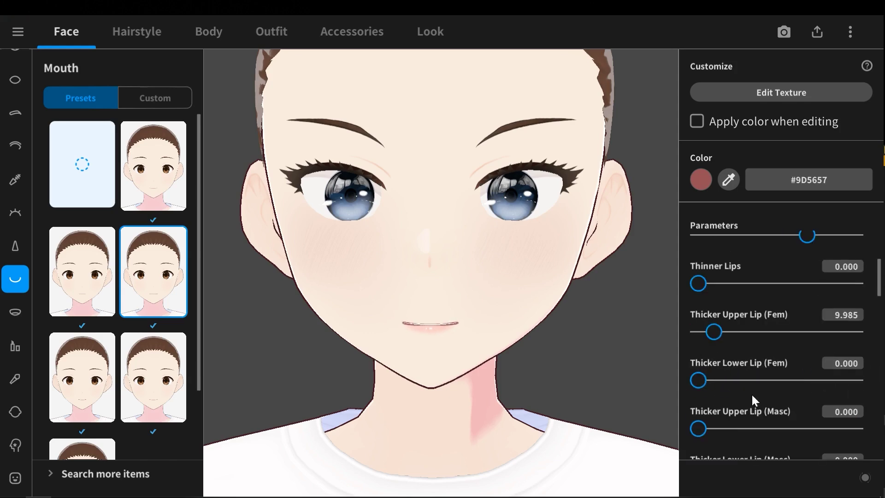
mouse_move(708, 420)
mouse_down()
mouse_move(863, 429)
mouse_move(695, 429)
mouse_up()
- Open the Lips presets, compare several, and apply the pink first preset in the third row
click(13, 349)
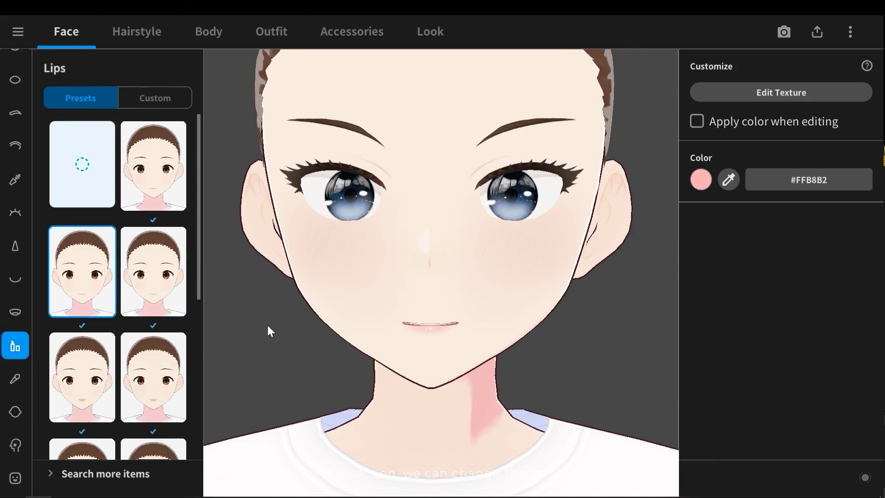
scroll(138, 392, down, 3)
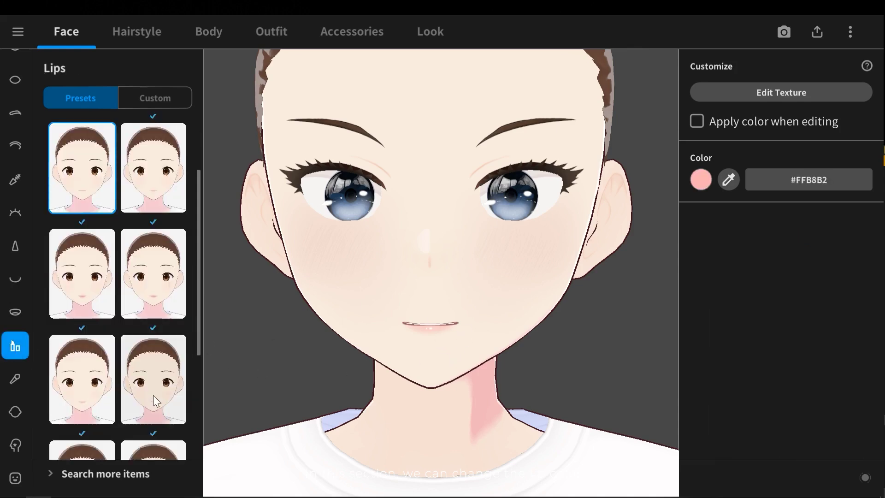
click(156, 295)
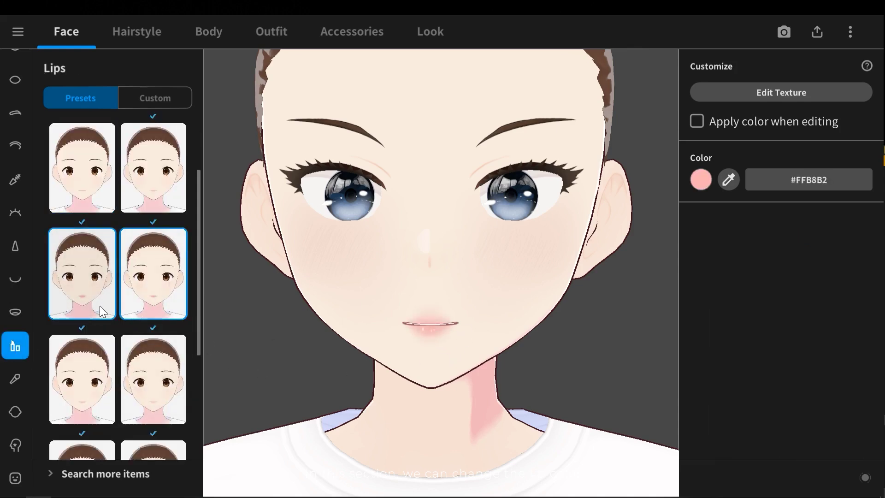
click(153, 378)
click(74, 283)
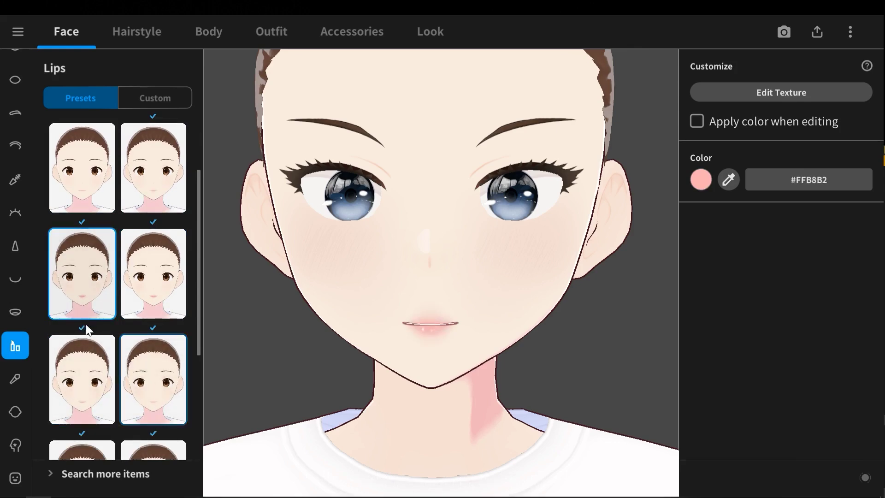
- Open the Cheeks presets, compare a few, and apply the blush preset on the right of the second row
click(22, 378)
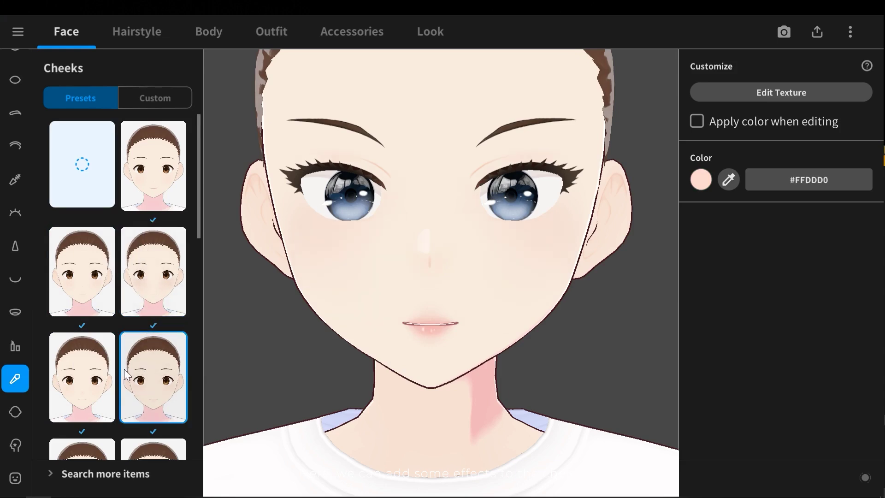
click(86, 373)
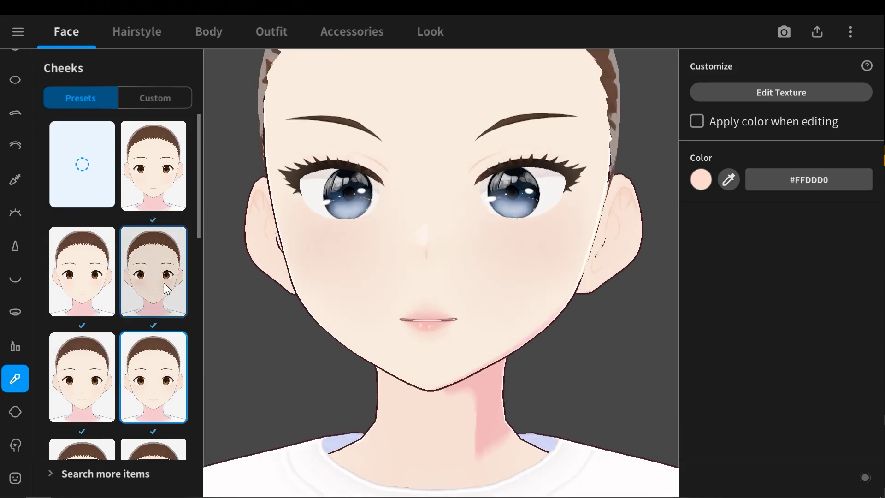
click(164, 283)
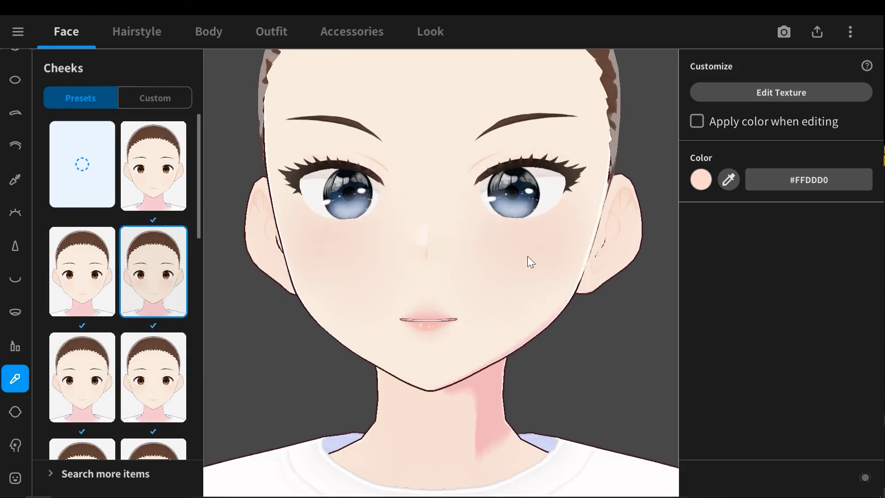
- Open the Skin presets, compare several on the character's face, and apply the first preset in the second row
click(15, 411)
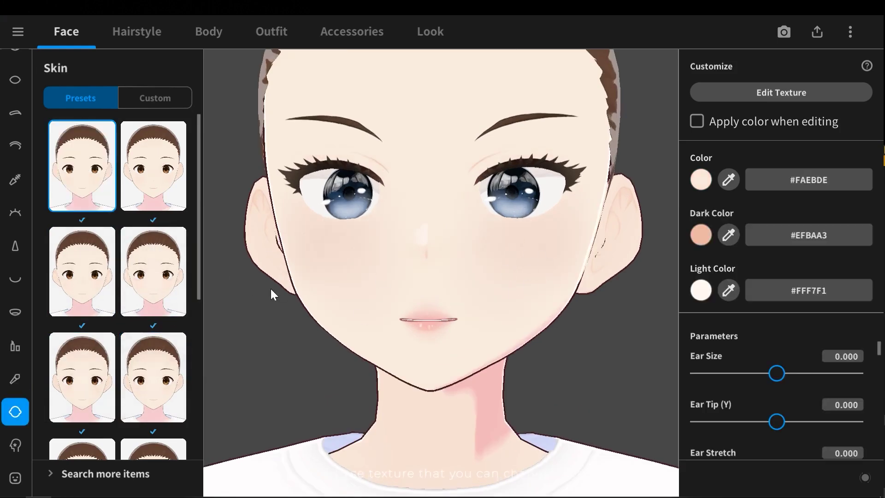
scroll(131, 268, down, 4)
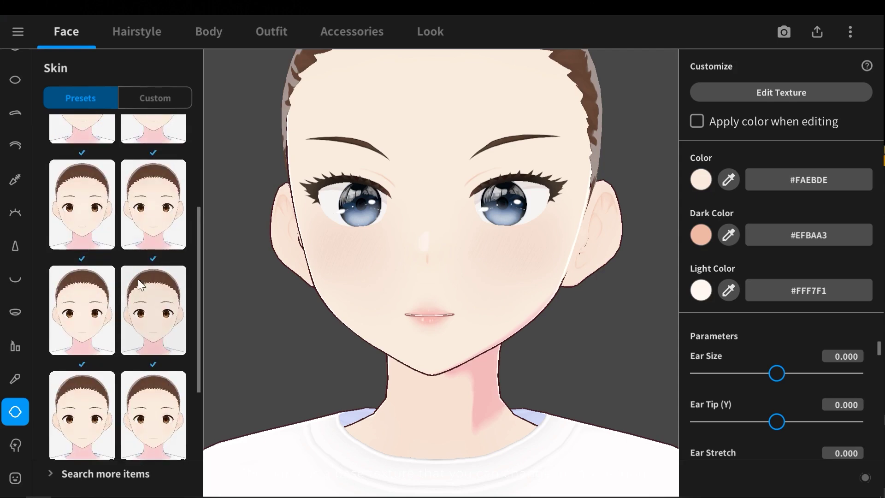
click(92, 321)
right_drag(578, 275, 385, 235)
click(82, 227)
scroll(82, 203, up, 4)
click(84, 239)
drag(449, 311, 415, 322)
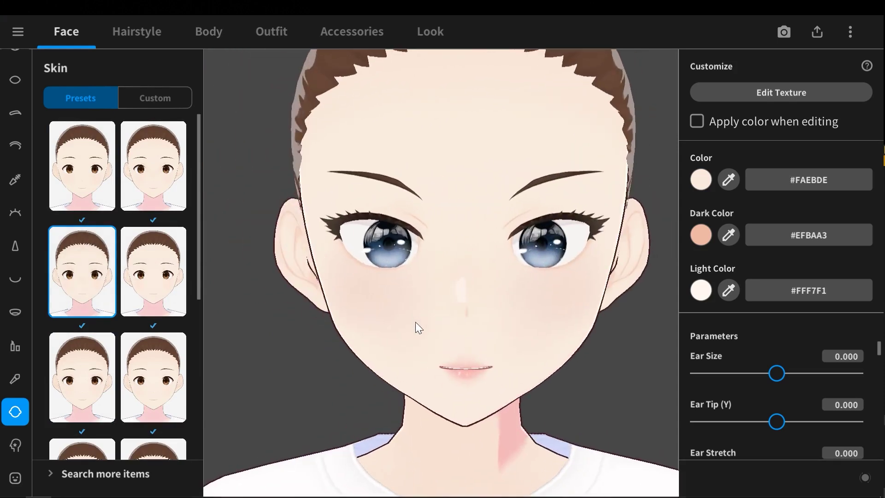
- Try several Face Paint presets, including the bandage and the blue forehead shading, and reset the face paint to none
click(16, 445)
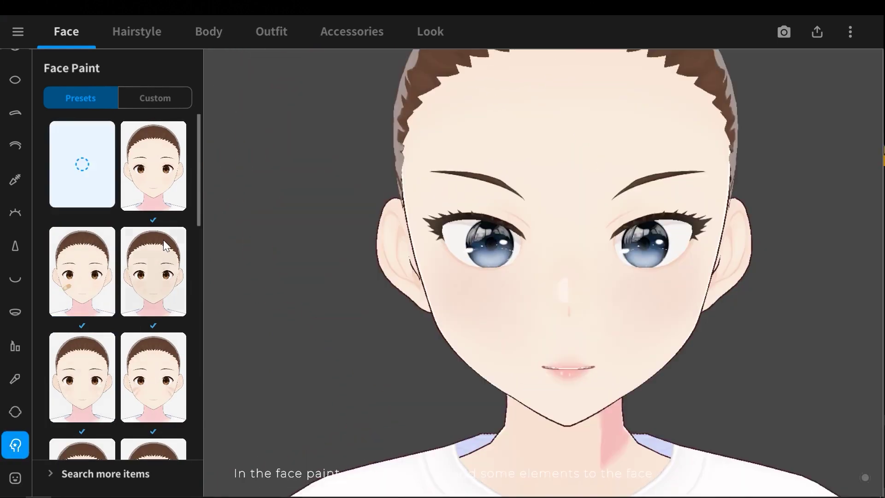
scroll(85, 323, down, 1)
click(82, 237)
drag(376, 305, 386, 297)
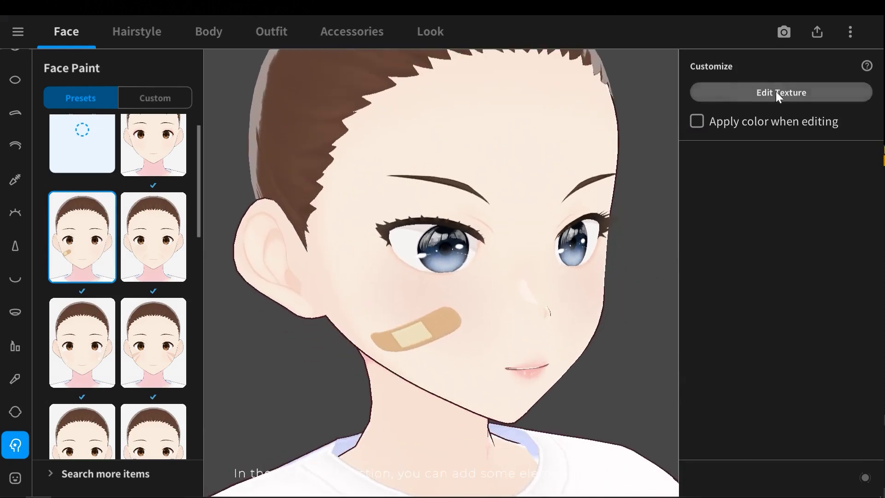
scroll(148, 363, down, 5)
click(99, 354)
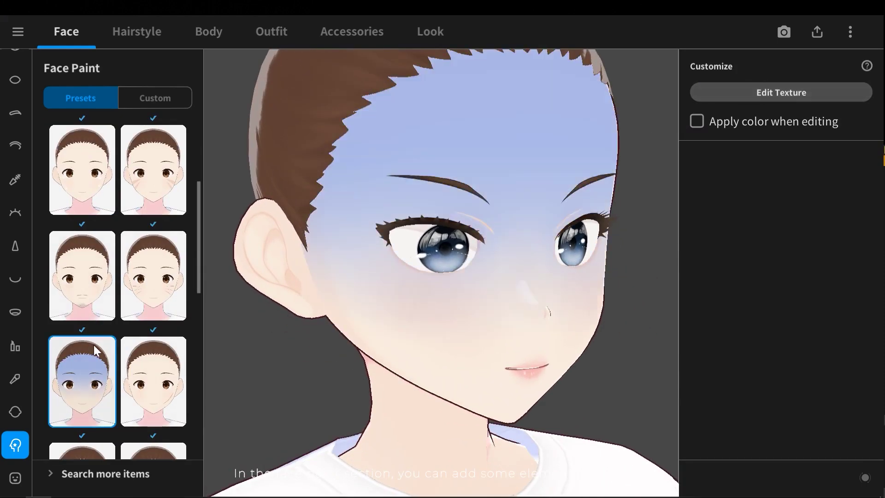
click(142, 304)
scroll(134, 364, down, 6)
right_drag(415, 341, 332, 346)
click(112, 389)
scroll(99, 299, up, 7)
click(96, 130)
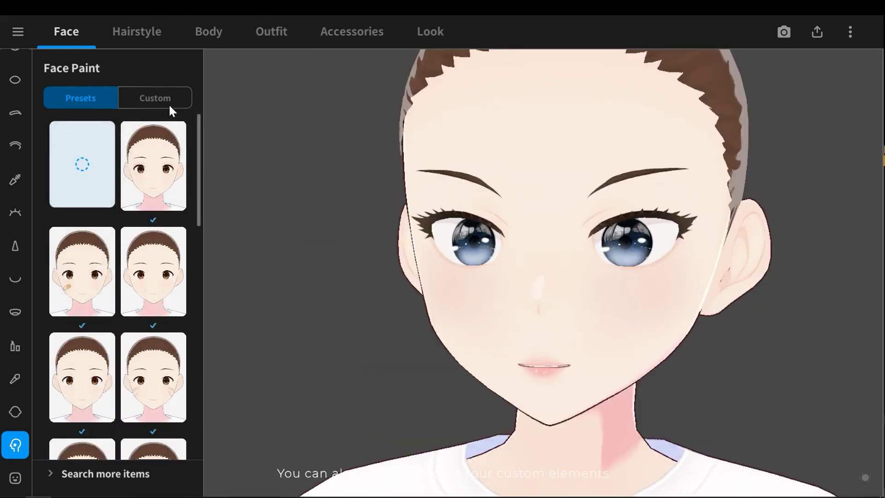
- Preview the Smiling, Sad, Angry, Happy, Surprised and Closed facial expressions in the Expression Editor and return to Neutral
click(14, 479)
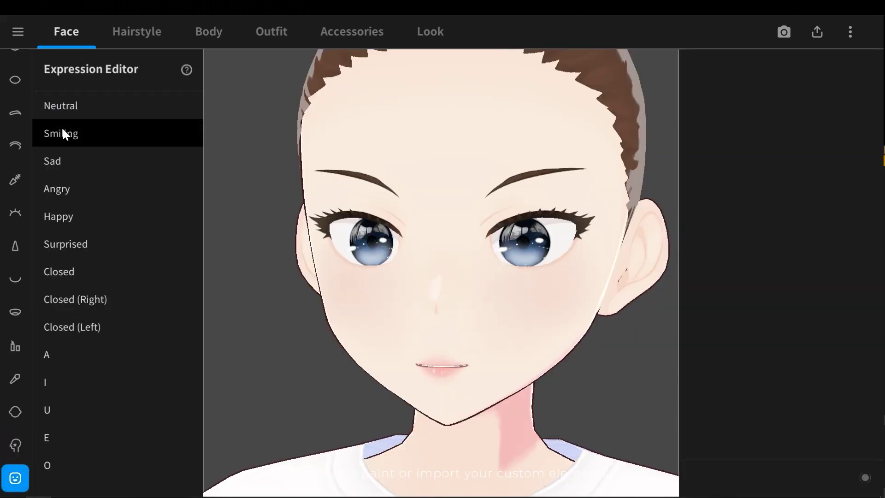
click(74, 106)
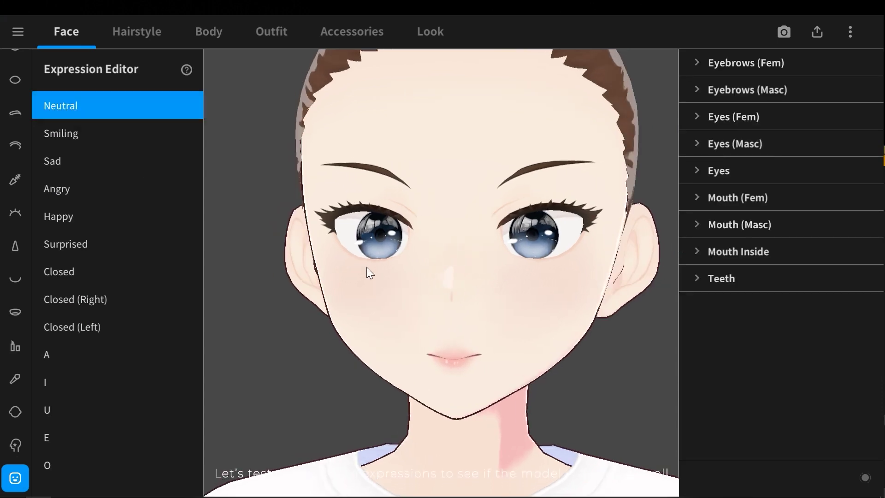
click(107, 131)
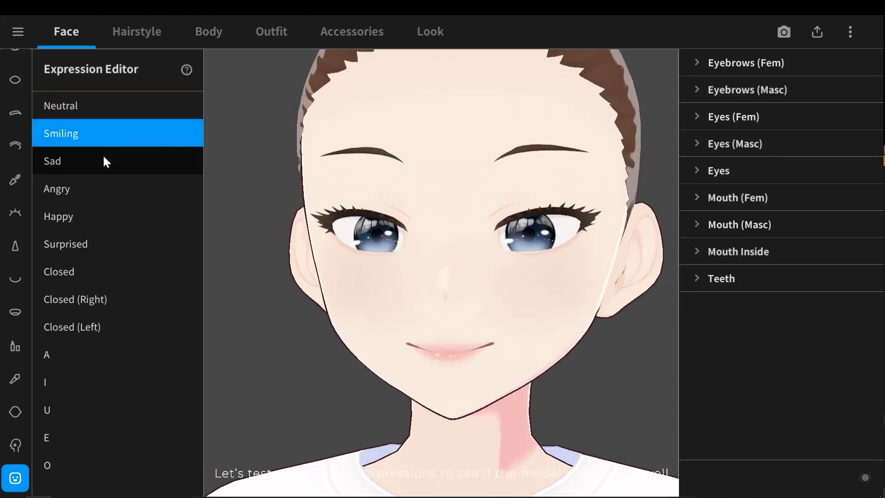
click(87, 167)
click(92, 189)
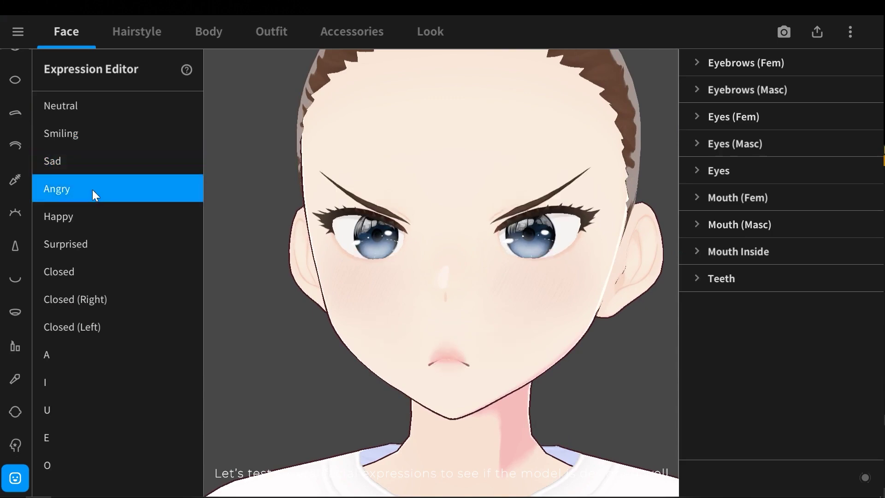
click(90, 215)
click(93, 236)
click(87, 274)
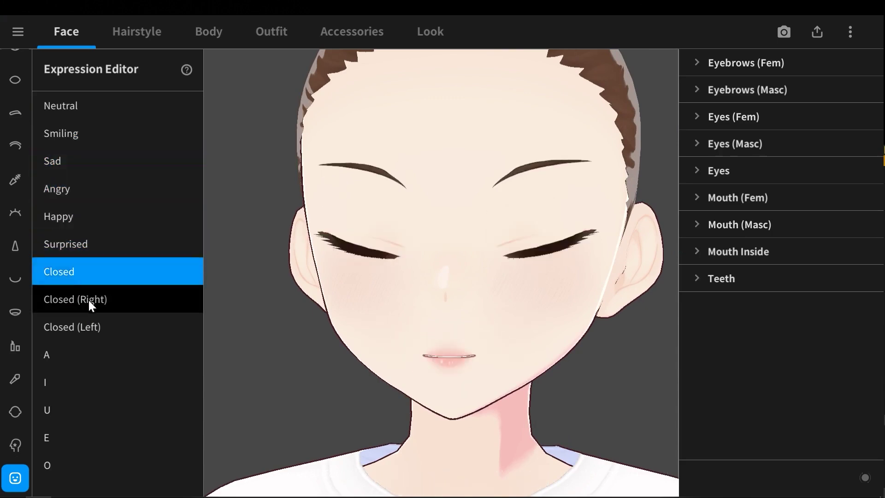
click(92, 327)
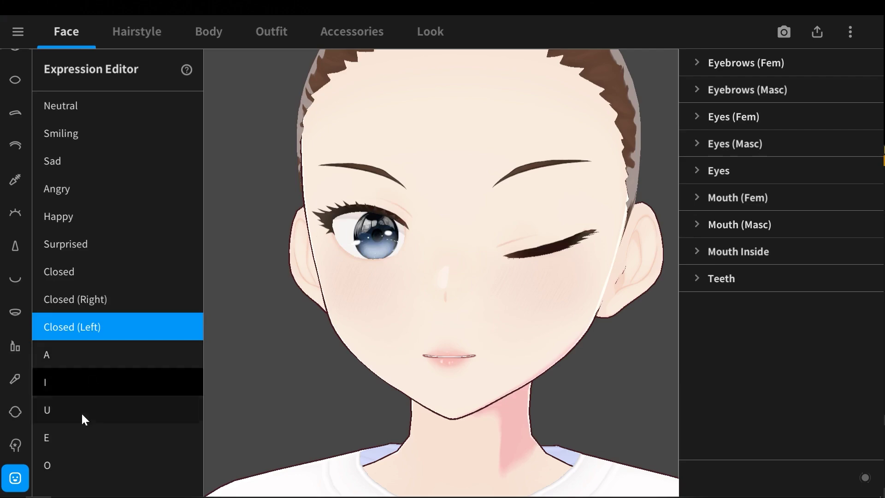
click(71, 107)
drag(340, 192, 402, 204)
- Open the Hairstyle Sets and try the bob with the braided fringe and the short cut with a sprout on top
scroll(15, 86, up, 3)
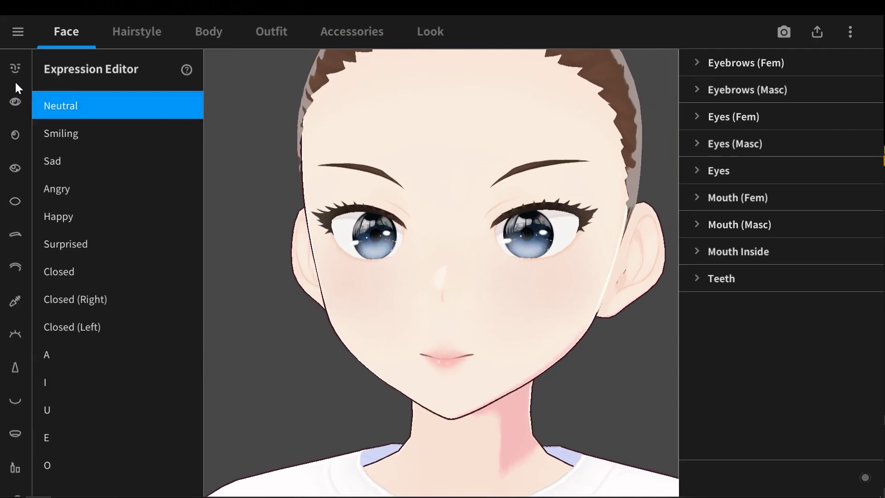
click(15, 68)
click(155, 33)
scroll(447, 226, down, 3)
middle_drag(543, 211, 470, 284)
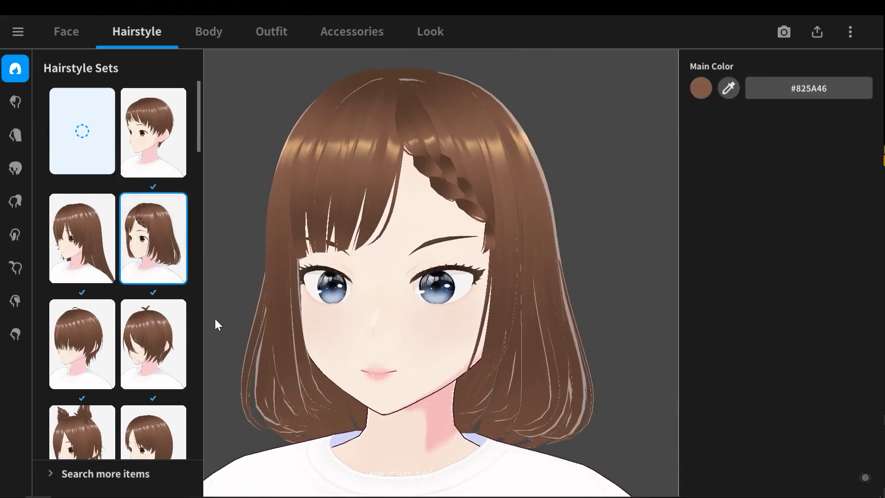
click(153, 343)
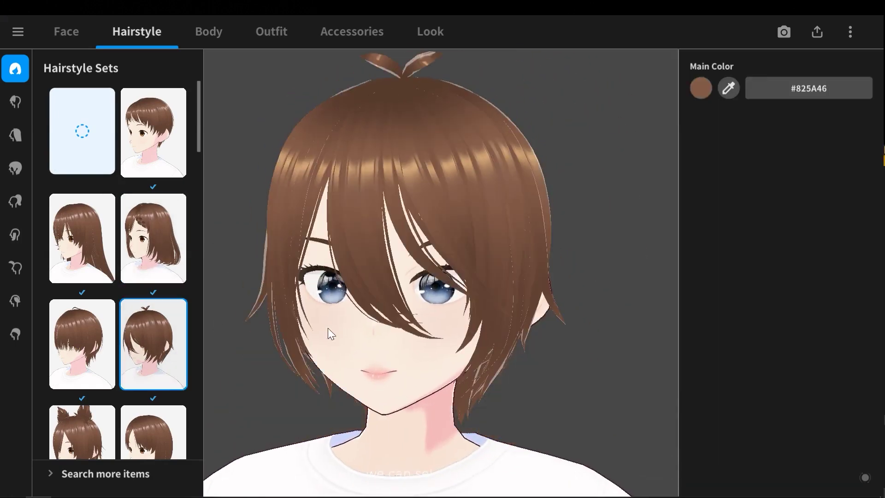
- Compare further Hairstyle Sets and apply the side-parted bob shown beside the ponytail style
scroll(118, 277, down, 3)
click(82, 312)
scroll(106, 318, up, 4)
click(82, 134)
scroll(145, 364, down, 5)
click(148, 272)
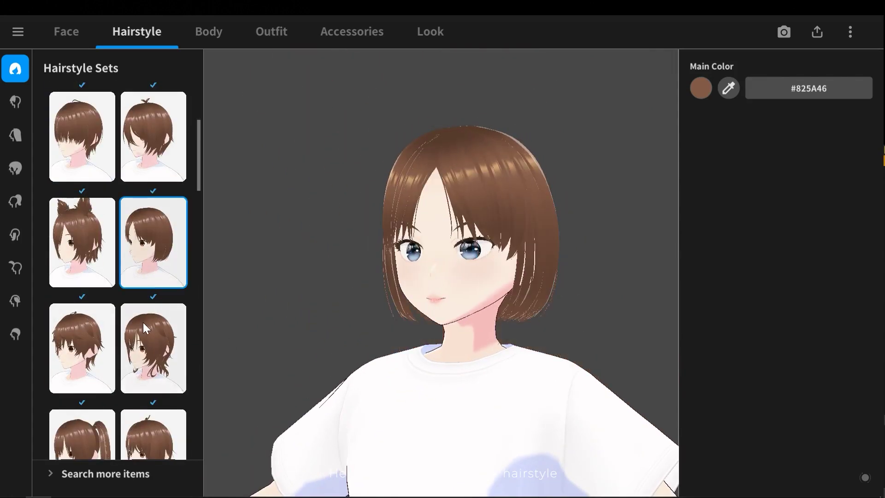
scroll(144, 323, down, 5)
click(166, 322)
scroll(162, 283, down, 2)
- Change the main hair color to the reddish brown #8A4F32
click(701, 88)
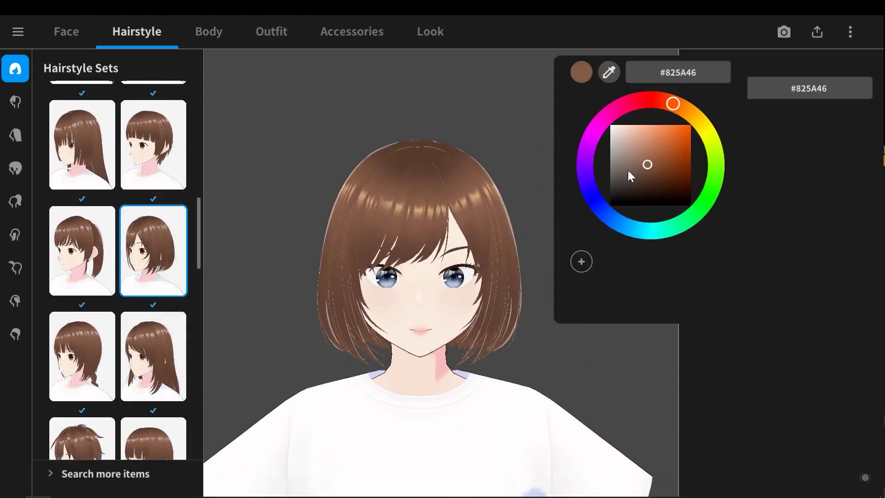
drag(629, 182, 662, 162)
click(502, 164)
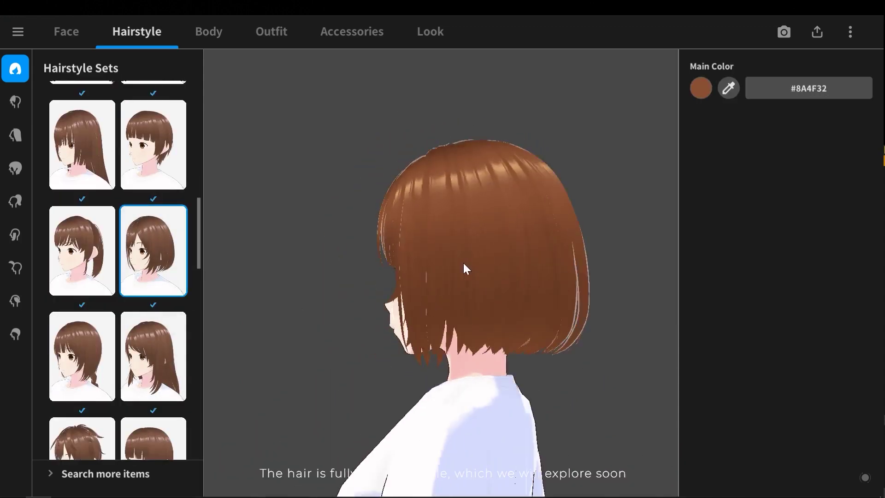
- Open the Front hair presets and compare the blunt straight bangs, the side-parted bangs and the centre-parted fringe
click(16, 101)
click(162, 298)
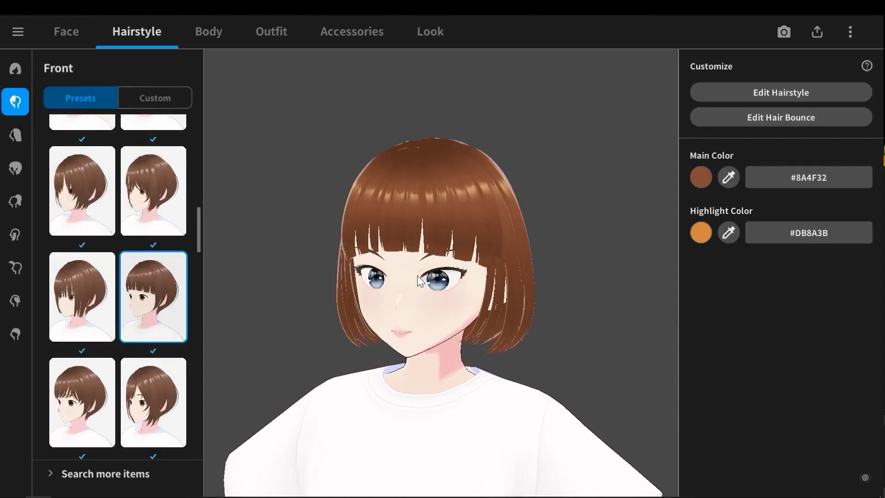
right_drag(413, 221, 403, 272)
key(ctrl+z)
scroll(136, 362, down, 5)
scroll(137, 362, down, 2)
click(151, 327)
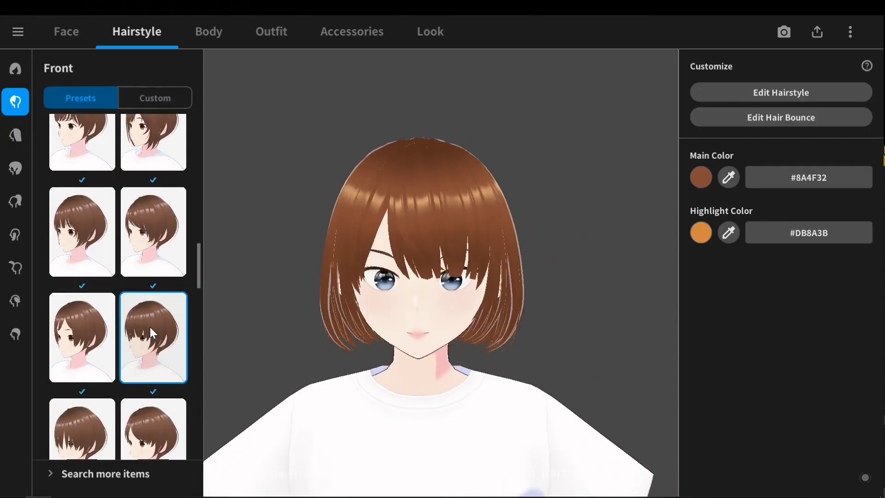
mouse_move(358, 299)
right_down()
mouse_move(386, 294)
mouse_move(355, 300)
right_up()
click(79, 446)
scroll(117, 403, down, 1)
click(149, 406)
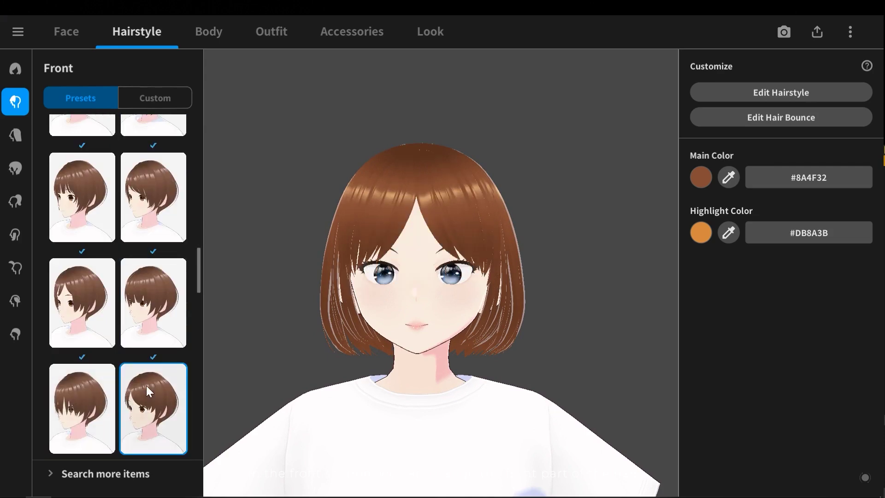
- Try more Front hair presets on the bob, including the side-swept bangs with loose strands
click(83, 302)
click(153, 302)
click(158, 226)
scroll(160, 295, down, 3)
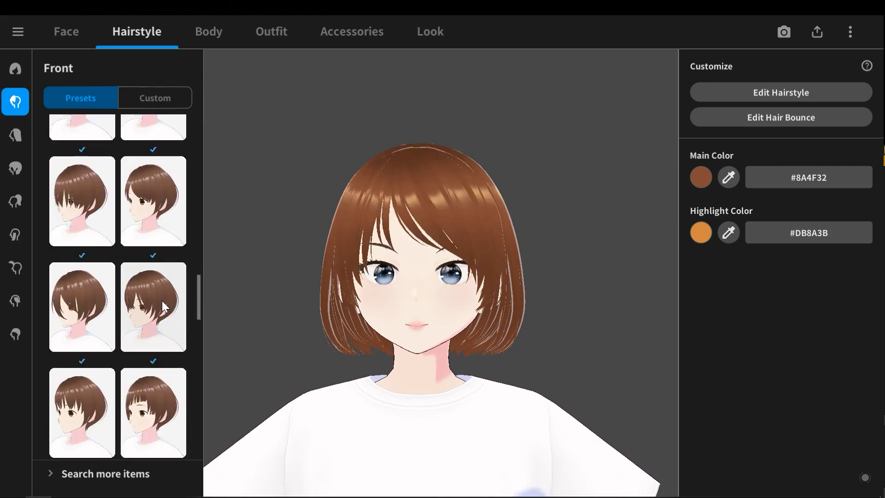
click(100, 314)
click(146, 331)
click(76, 319)
- Compare the following Front presets, including the braided fringe, and apply the layered bangs that fall between the eyes
scroll(106, 323, down, 3)
click(133, 327)
click(99, 328)
scroll(143, 332, down, 2)
click(163, 348)
click(95, 348)
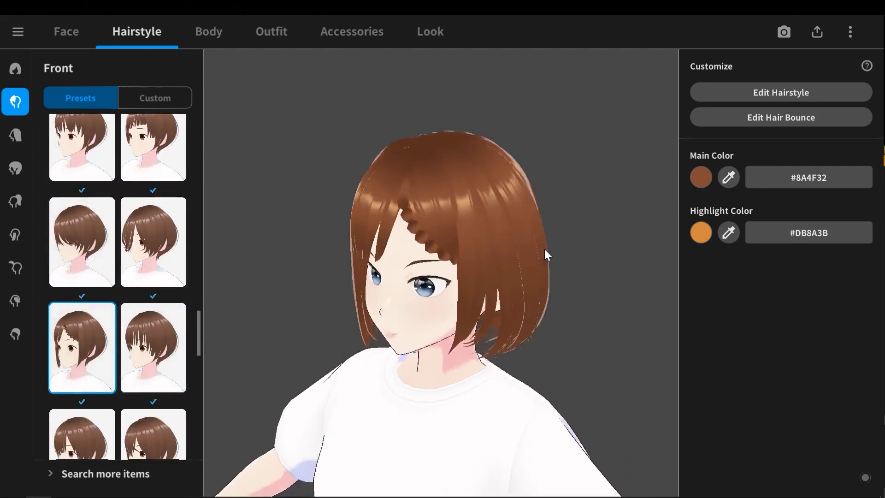
scroll(139, 343, down, 2)
click(145, 341)
click(89, 374)
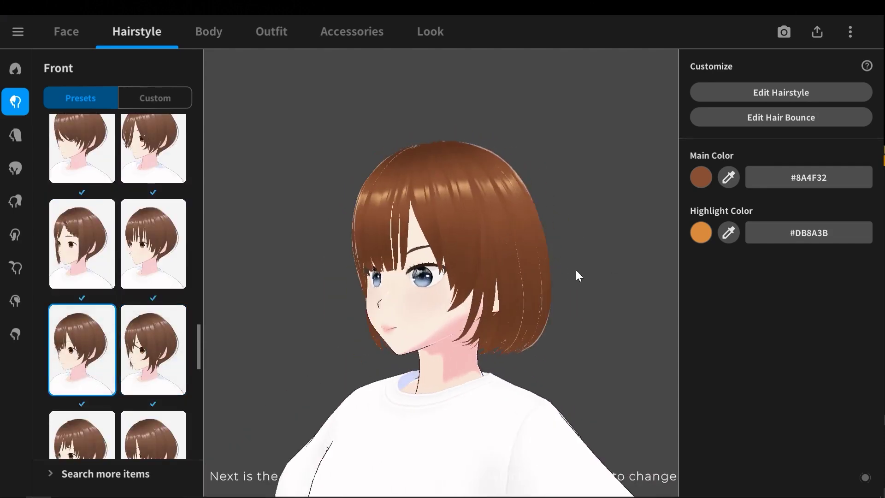
- Try shorter layered cuts among the Back hair presets and reapply the chin-length bob
click(15, 136)
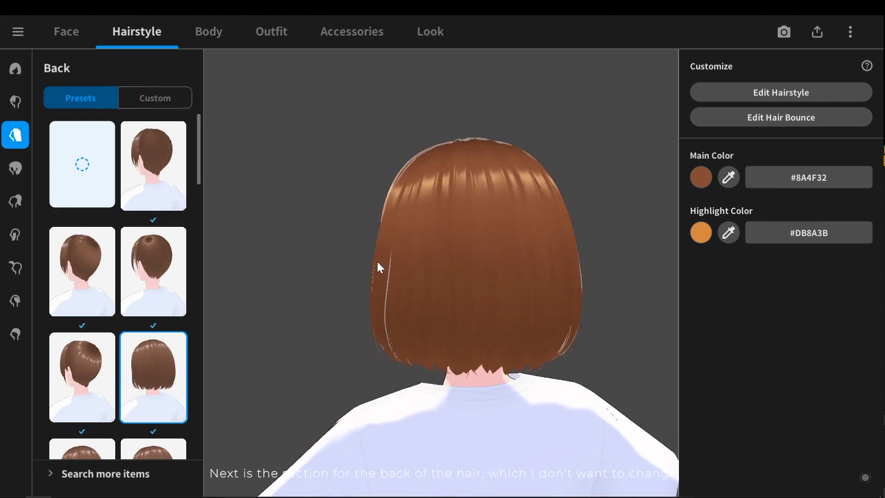
scroll(139, 313, down, 2)
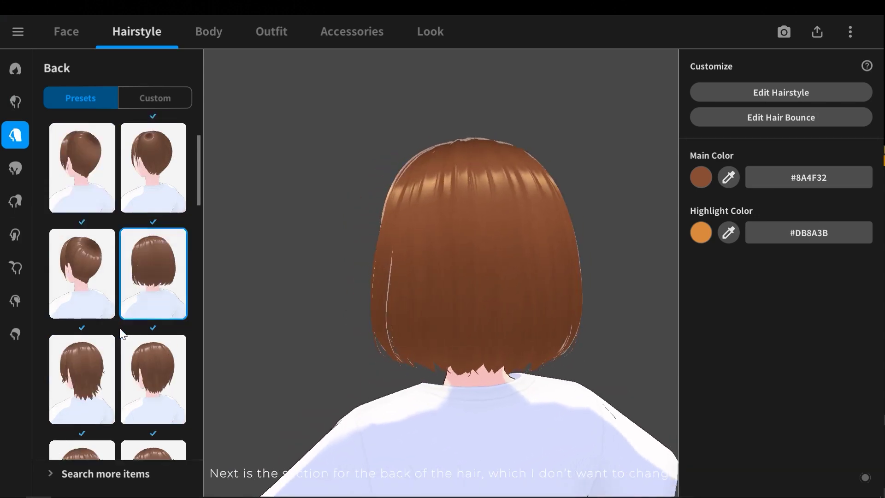
click(157, 290)
right_drag(323, 302, 449, 303)
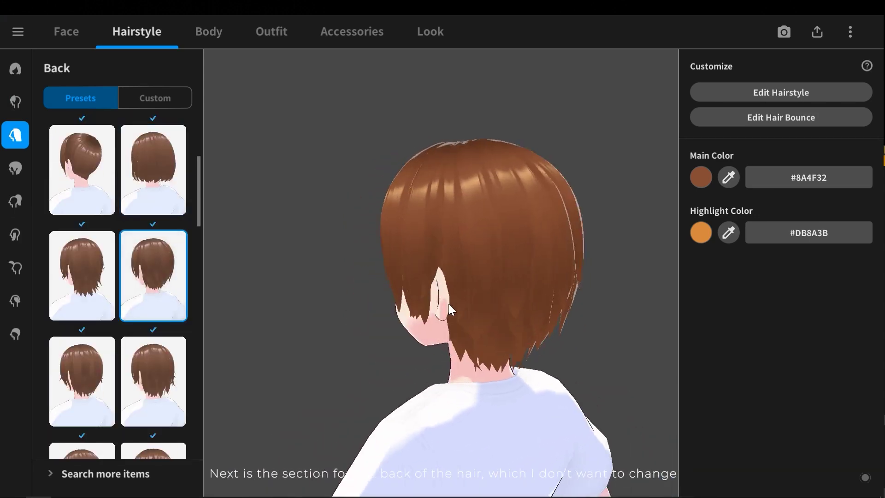
click(129, 382)
drag(383, 354, 431, 353)
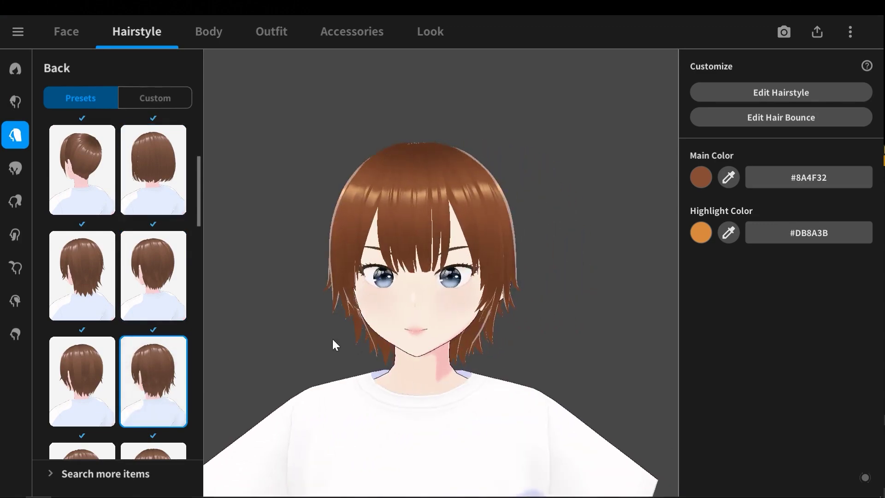
click(153, 169)
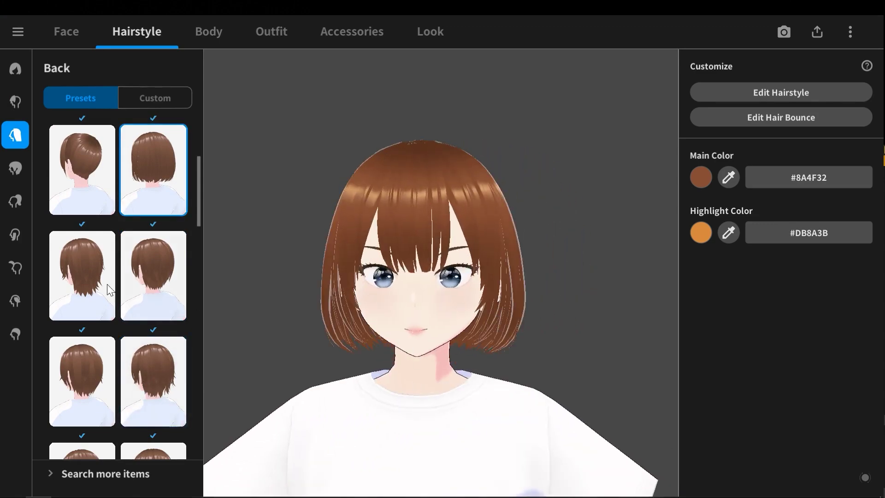
- Browse the Overall Hair presets, including the ponytail, long straight and braided styles
click(14, 170)
click(151, 268)
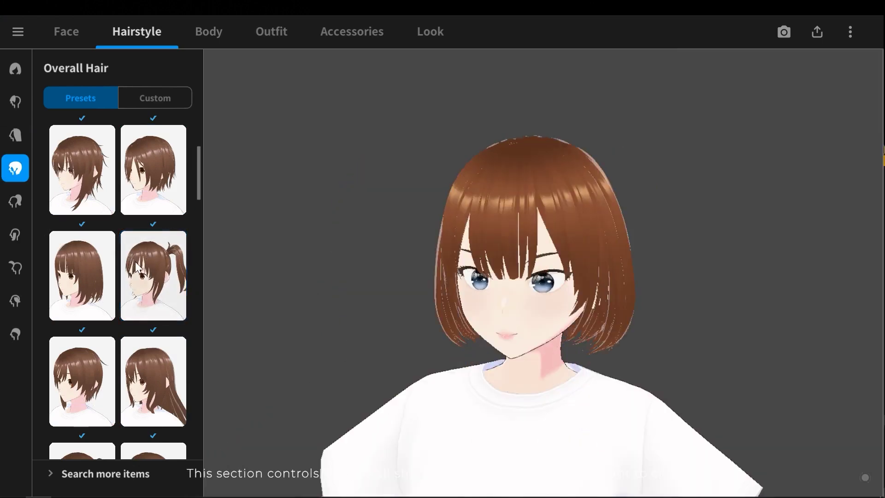
scroll(151, 262, down, 1)
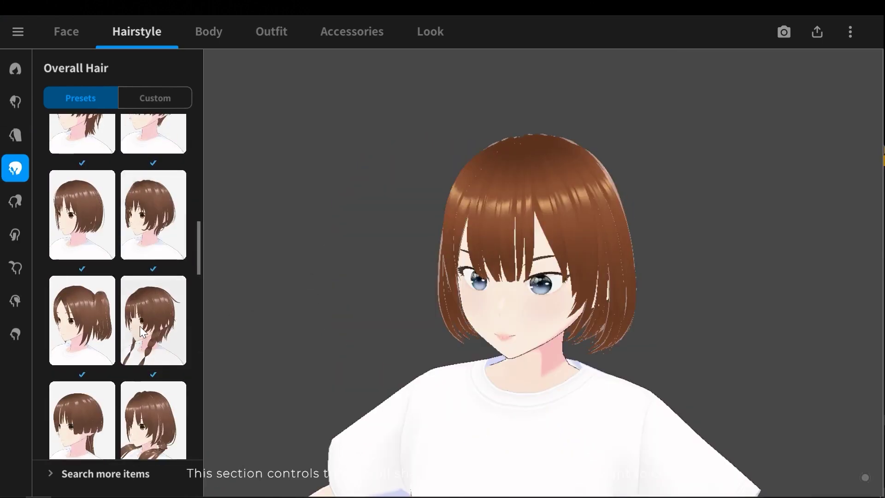
scroll(145, 326, down, 3)
- Try Extensions presets on the bob, including the low ponytail, the bun with a ponytail and the long back strands
click(17, 200)
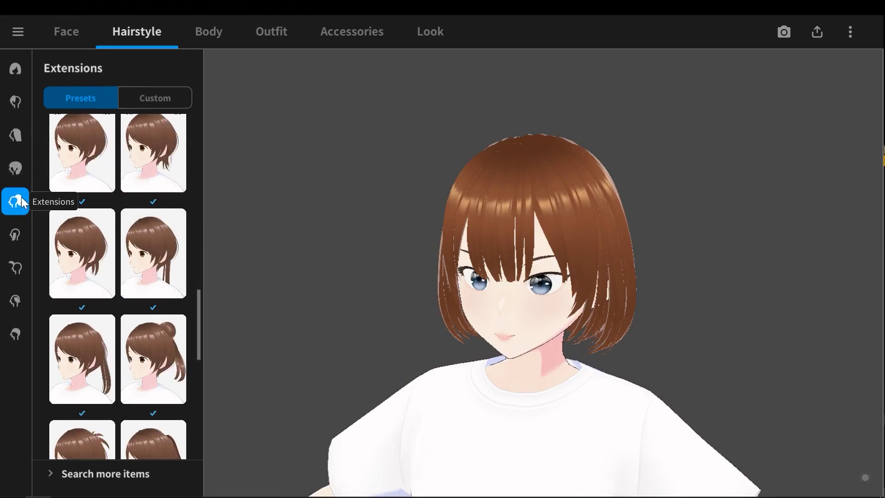
click(74, 369)
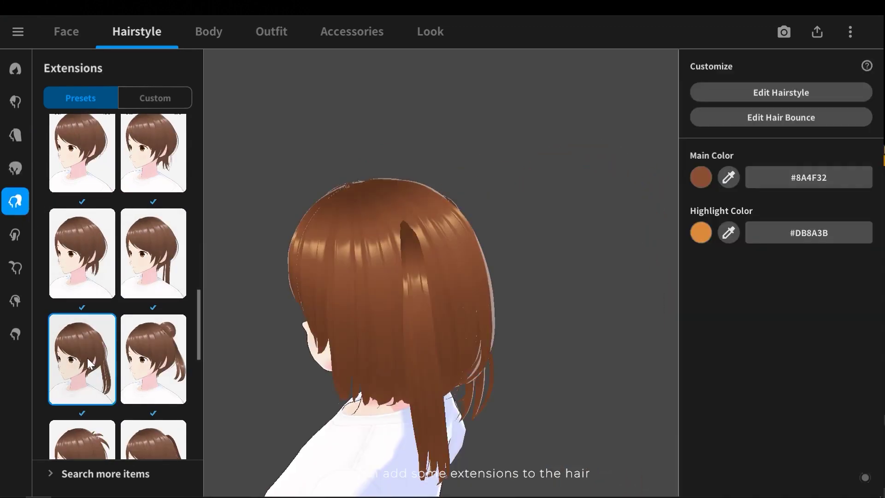
click(153, 359)
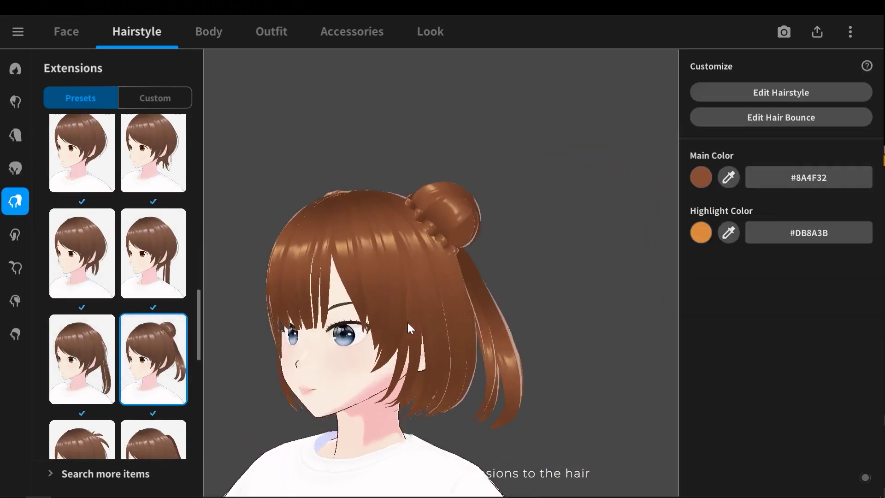
click(159, 272)
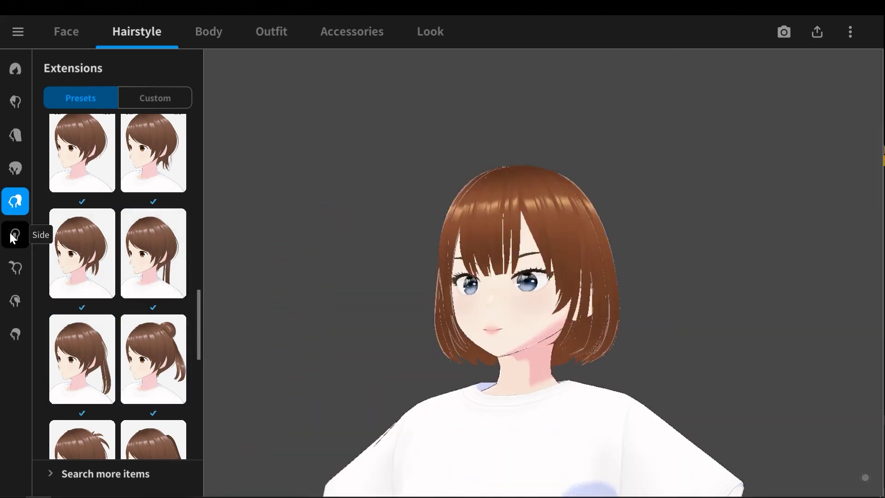
- Try the two Side presets with long straight locks on the bob and undo them
click(15, 234)
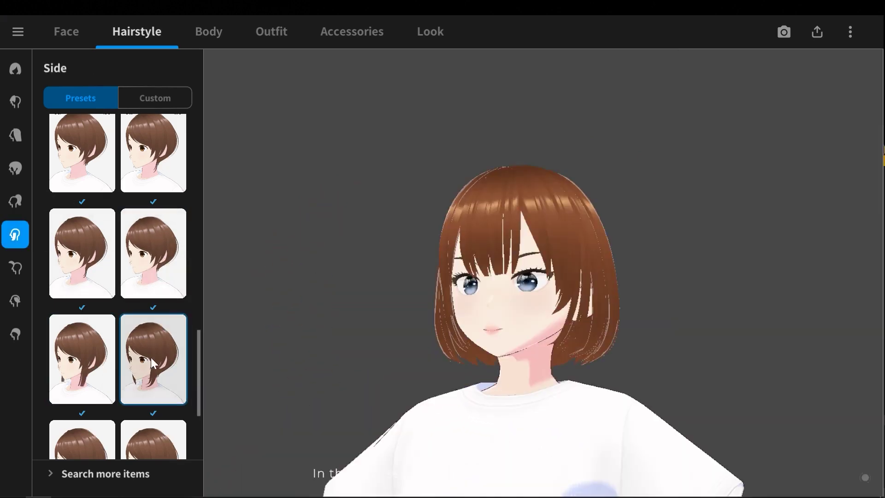
click(153, 359)
click(304, 389)
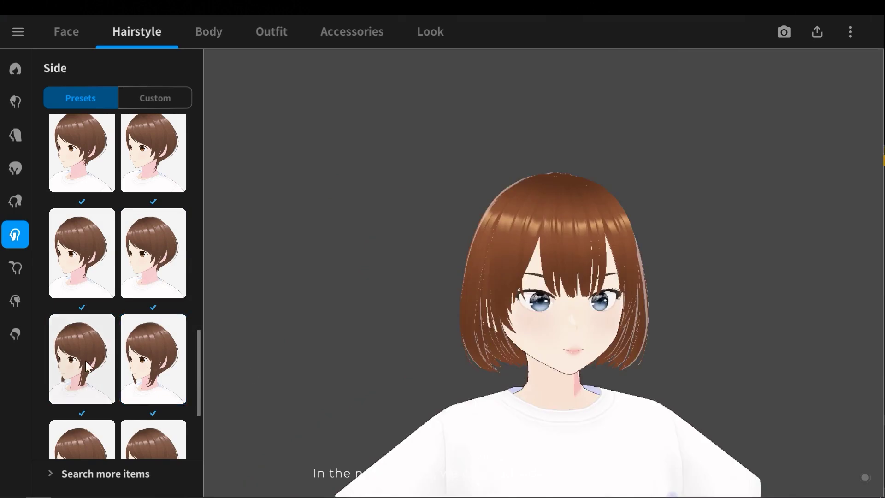
click(69, 369)
key(ctrl+z)
scroll(125, 250, up, 1)
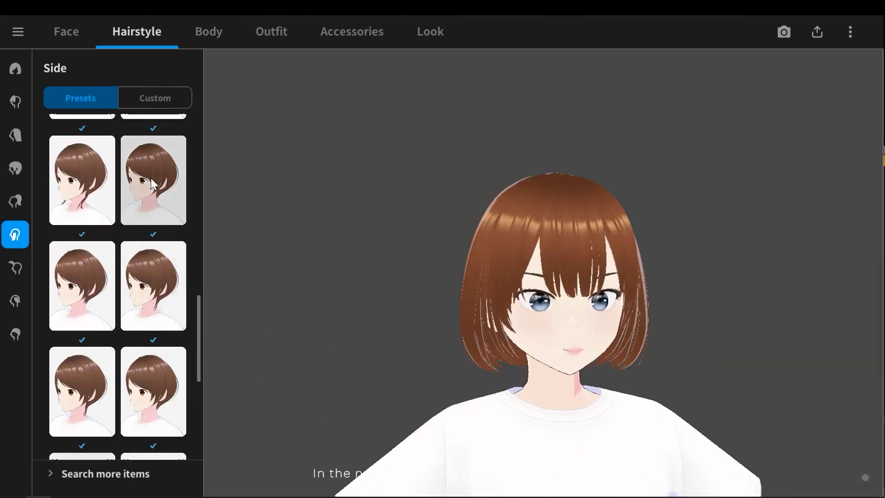
- Compare the short Side preset with the one that adds curved locks reaching the shoulders
click(154, 179)
click(323, 346)
click(82, 180)
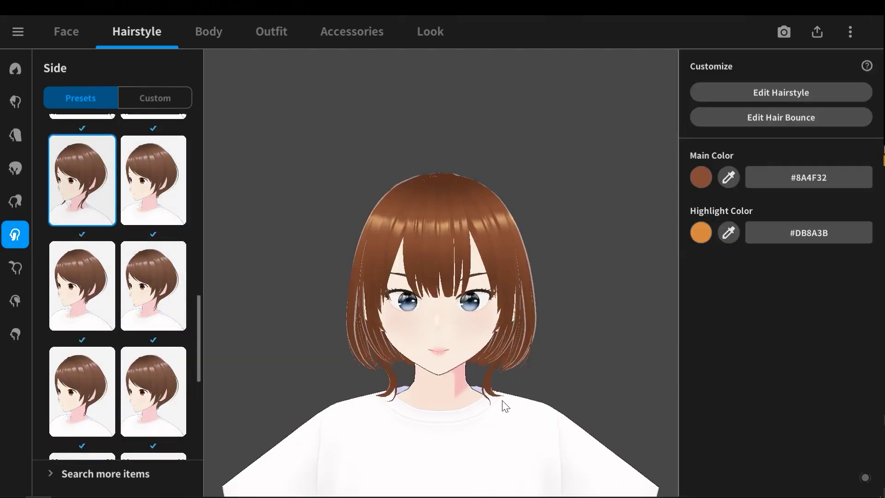
click(479, 405)
- Compare several Ahoge presets, including the short tuft, and apply the large strand that curls above the crown
click(15, 269)
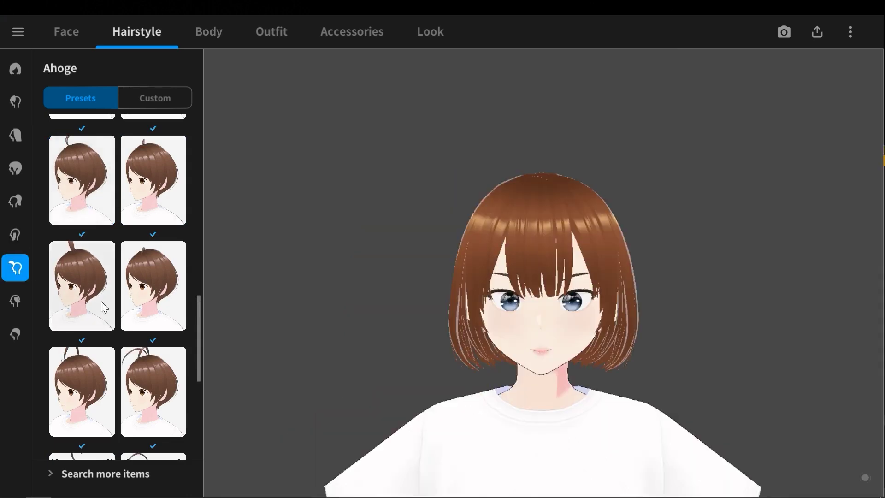
click(153, 390)
click(153, 285)
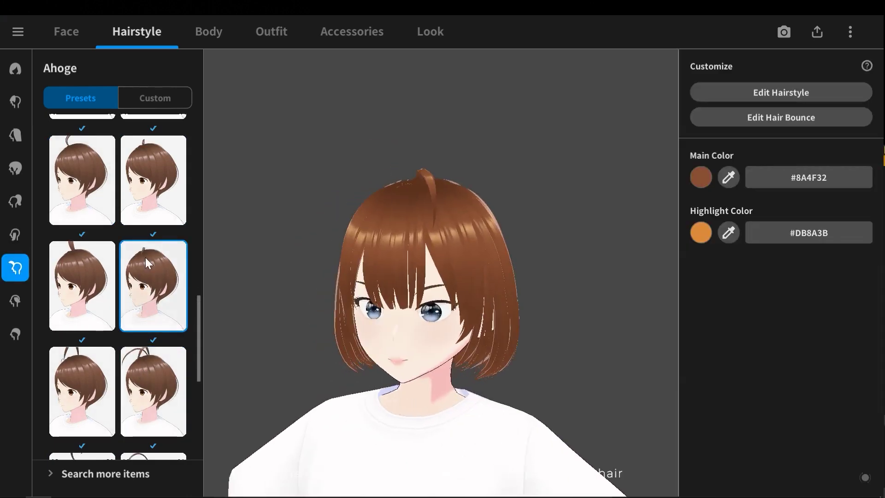
scroll(145, 257, down, 3)
click(82, 323)
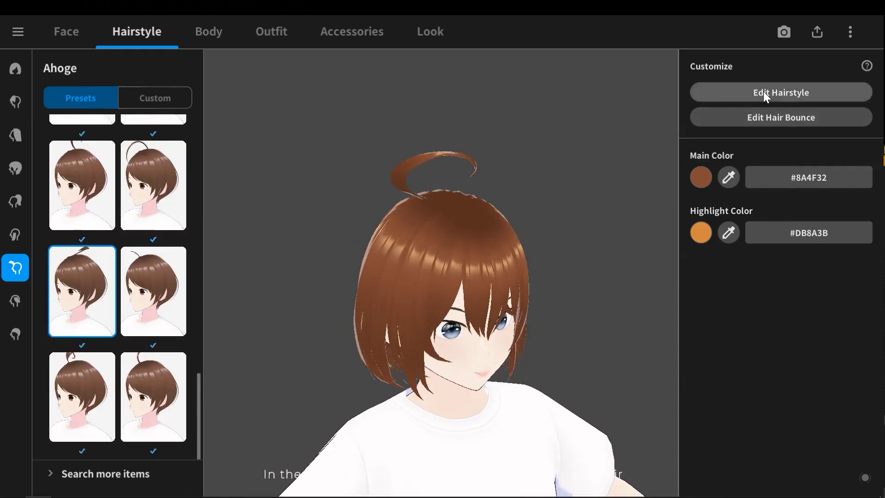
- Open the ahoge in the hairstyle editor and reshape its strand by moving a control point of the guide mesh
click(763, 92)
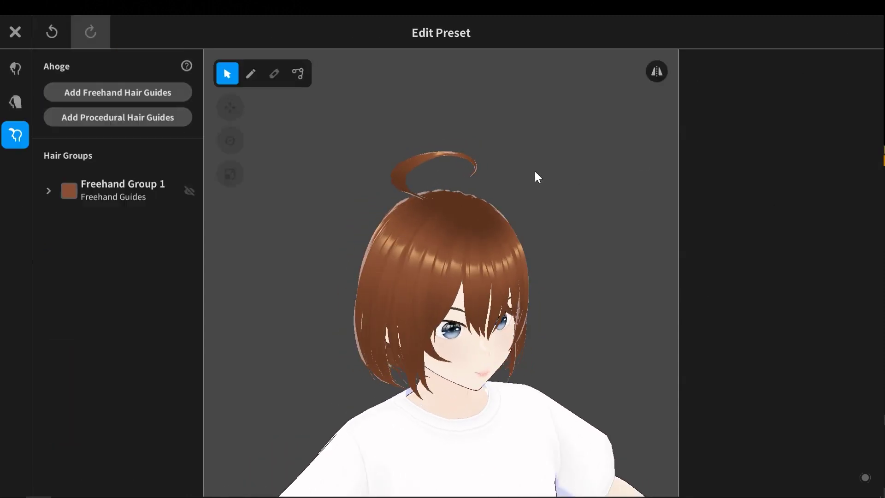
click(417, 220)
drag(482, 192, 460, 144)
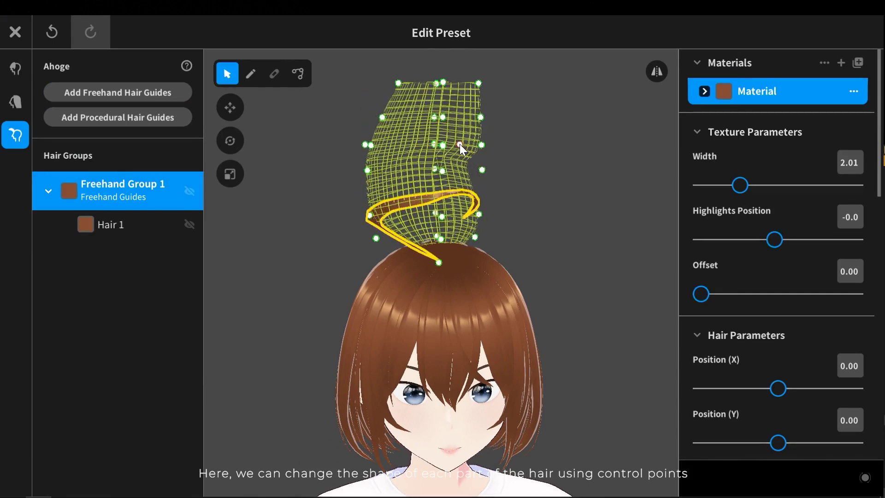
click(304, 240)
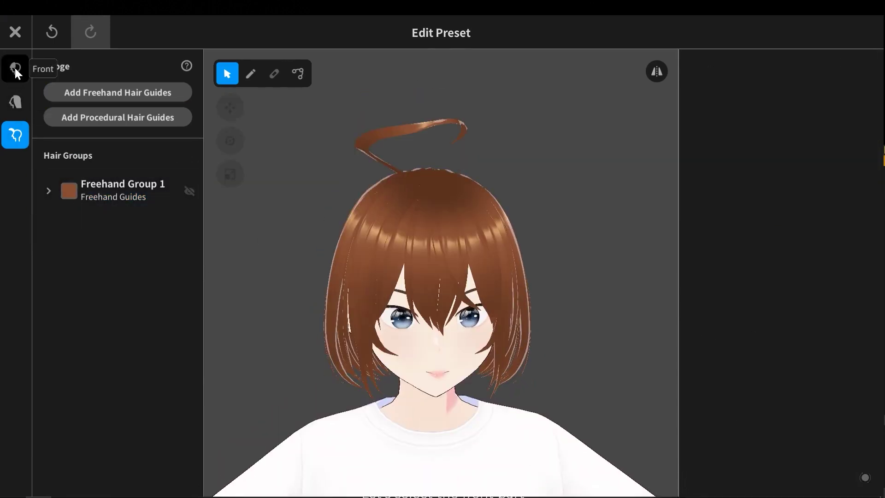
- Try reshaping the Front hair groups through their control points and undo the changes
click(12, 71)
click(99, 193)
drag(472, 283, 508, 283)
key(ctrl+z)
drag(416, 272, 442, 347)
key(ctrl+z)
click(119, 301)
key(ctrl+z)
key(ctrl+z)
click(46, 192)
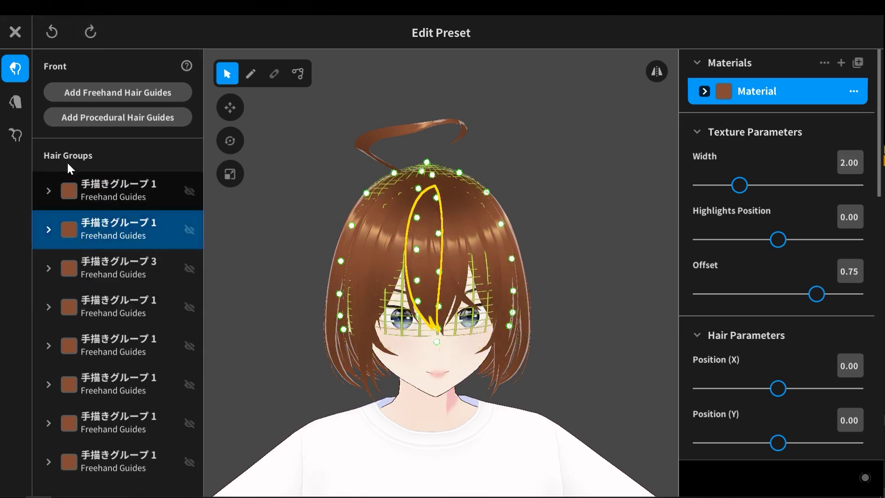
- Add a procedural hair guide group to the Front hair and widen its outer side with the mesh control points
click(99, 119)
click(97, 474)
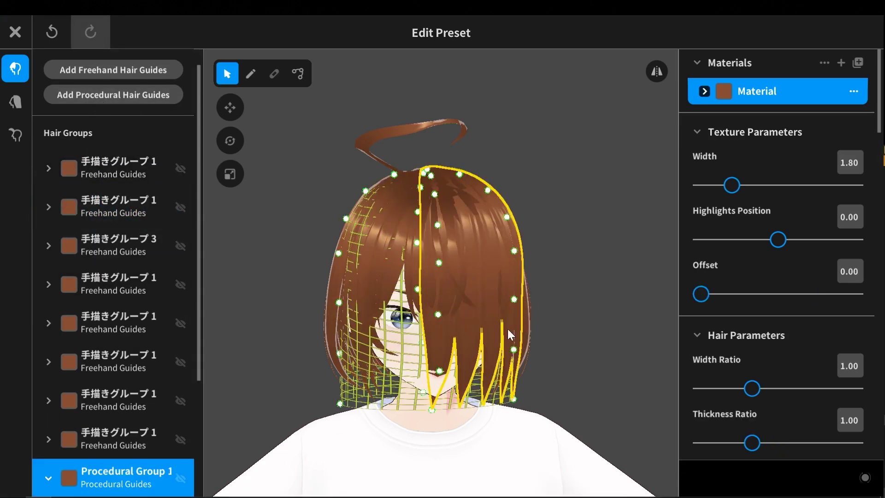
right_drag(513, 320, 528, 309)
drag(529, 308, 541, 309)
drag(523, 366, 529, 336)
drag(517, 259, 530, 256)
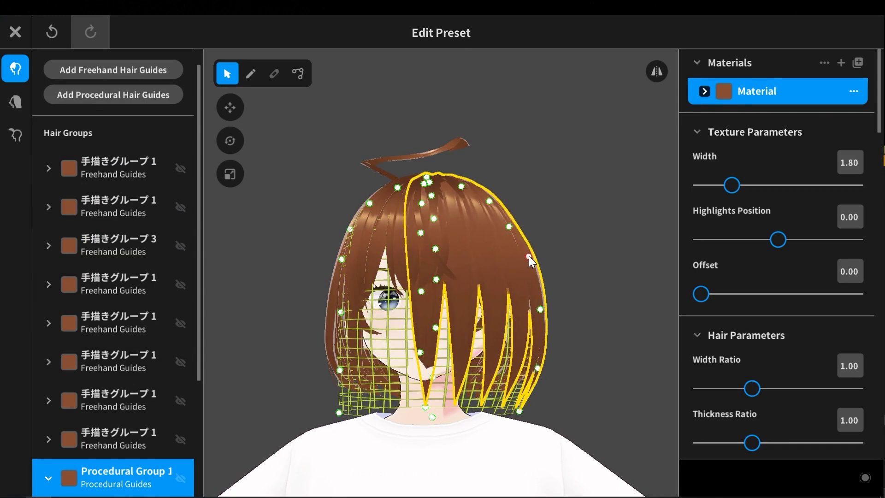
- Try and undo Width, Highlights Position and Offset changes on the procedural group, and close the hairstyle editor without saving
drag(734, 184, 820, 189)
key(ctrl+z)
drag(784, 238, 810, 240)
key(ctrl+z)
drag(707, 291, 792, 295)
key(ctrl+z)
scroll(829, 275, down, 6)
scroll(827, 270, down, 10)
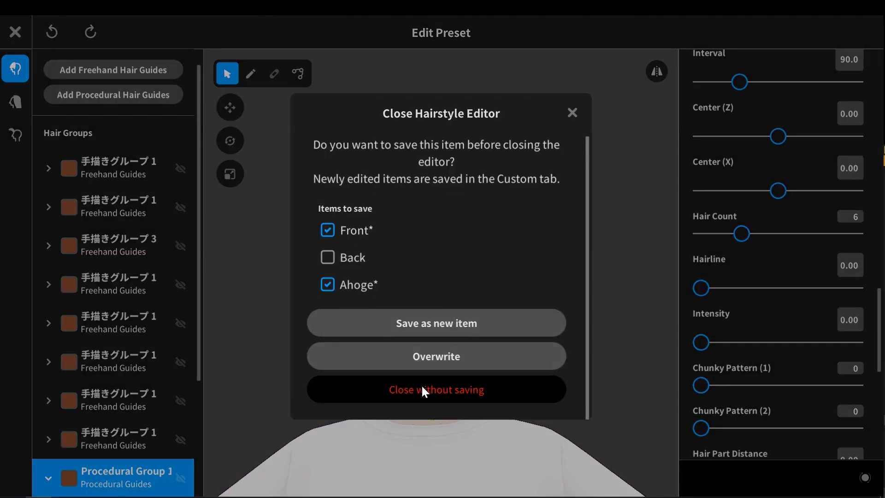
click(422, 390)
- Compare the last two Whole Body presets and reselect the first of them
click(212, 35)
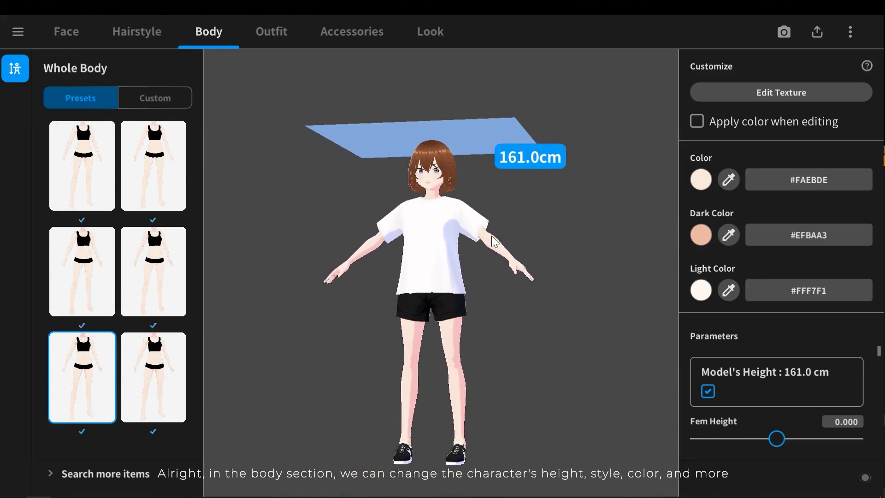
click(142, 392)
click(81, 394)
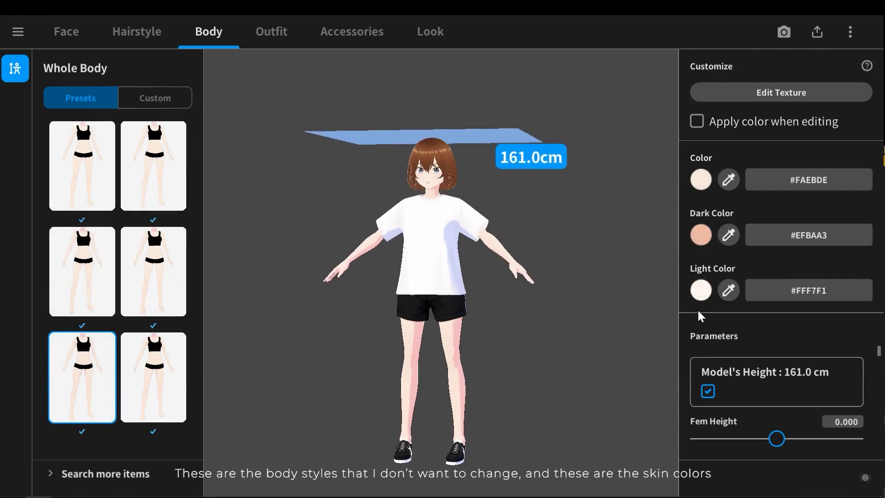
- Set the body's Fem Height to 1.000, and try a higher Masc Height before undoing it
scroll(775, 405, down, 1)
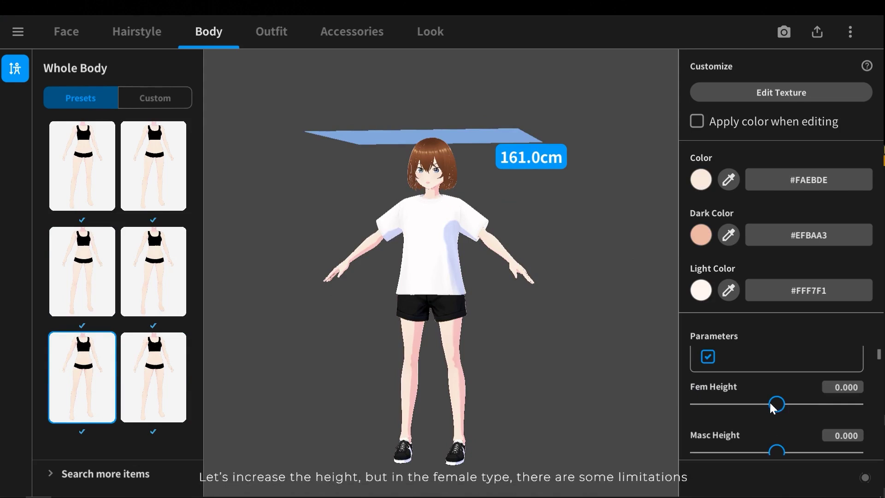
drag(774, 405, 863, 407)
drag(777, 450, 798, 452)
key(ctrl+z)
scroll(842, 406, down, 3)
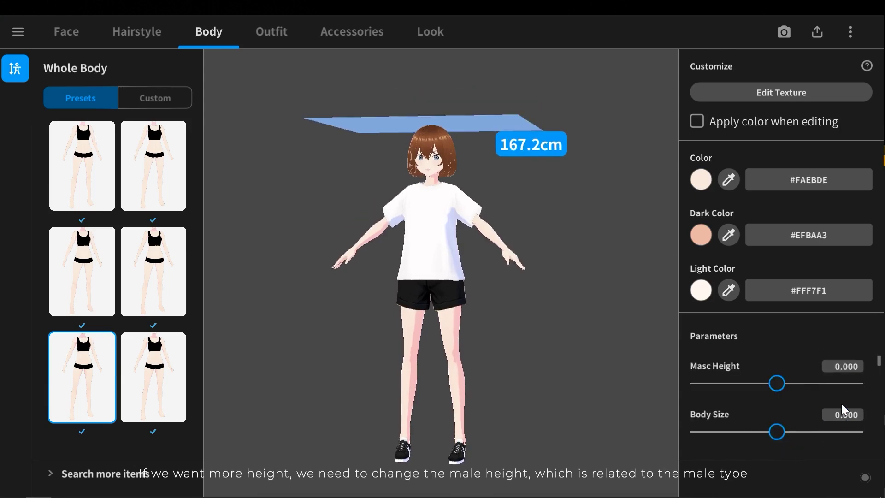
drag(783, 397, 778, 438)
scroll(790, 412, down, 1)
scroll(781, 401, down, 1)
- Open the skin in the Texture Editor, try painting a dark #333333 scribble on the arm, undo it and close the editor
click(781, 389)
scroll(821, 412, up, 5)
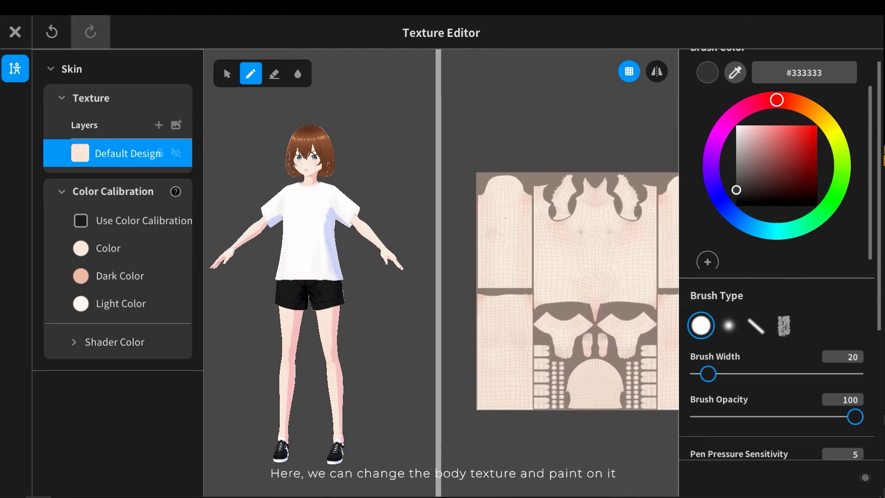
drag(505, 218, 510, 255)
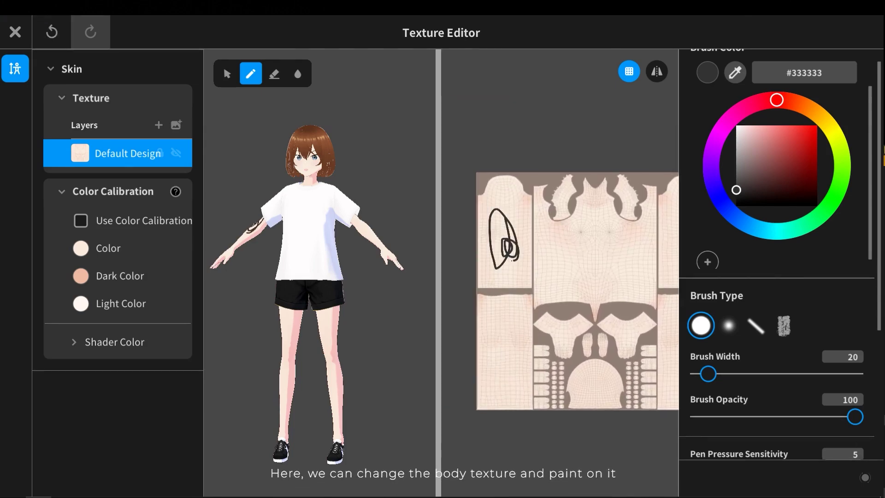
right_drag(272, 230, 303, 262)
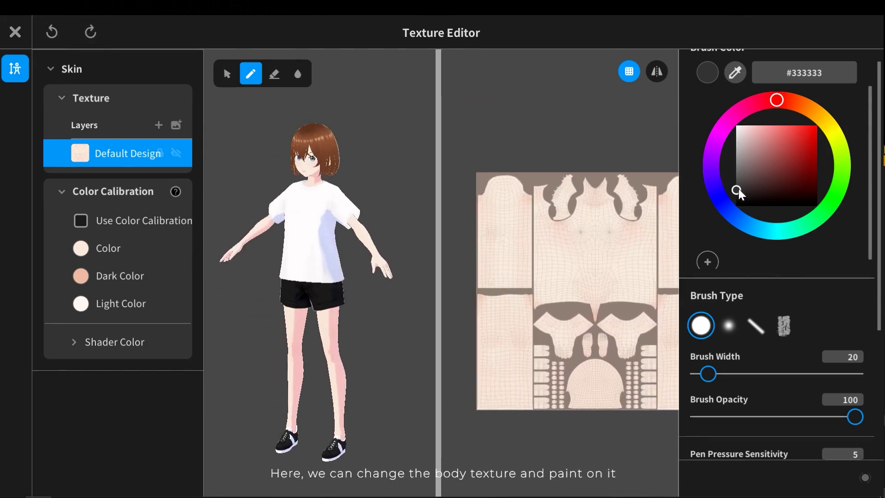
click(22, 35)
click(440, 364)
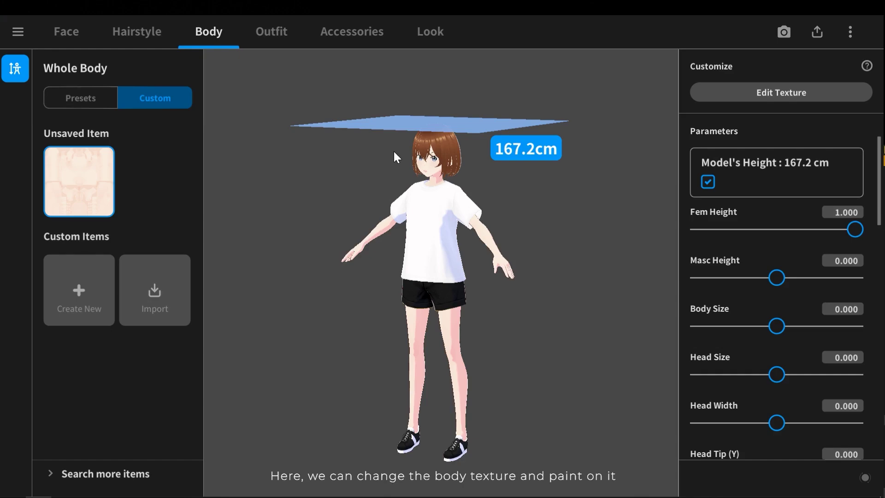
- Try the white sleeveless dress and the blue maid dress among the Whole Sets outfits
click(271, 31)
scroll(131, 291, up, 6)
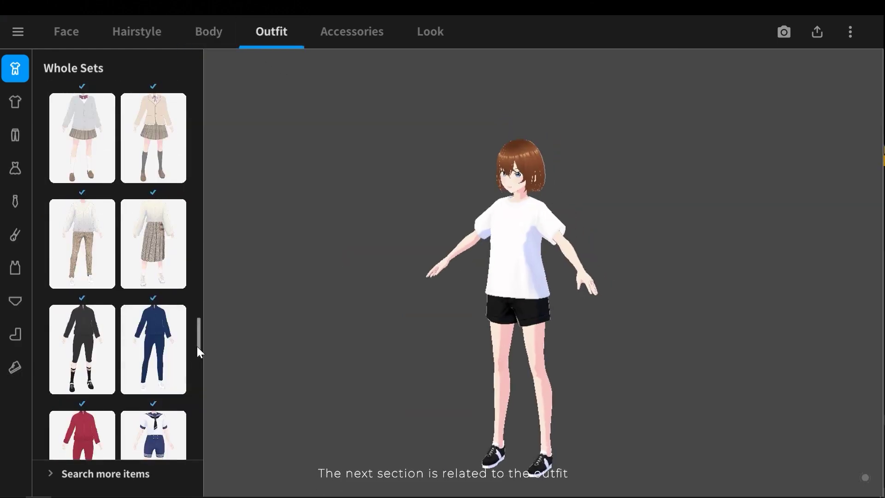
drag(197, 346, 171, 66)
click(82, 238)
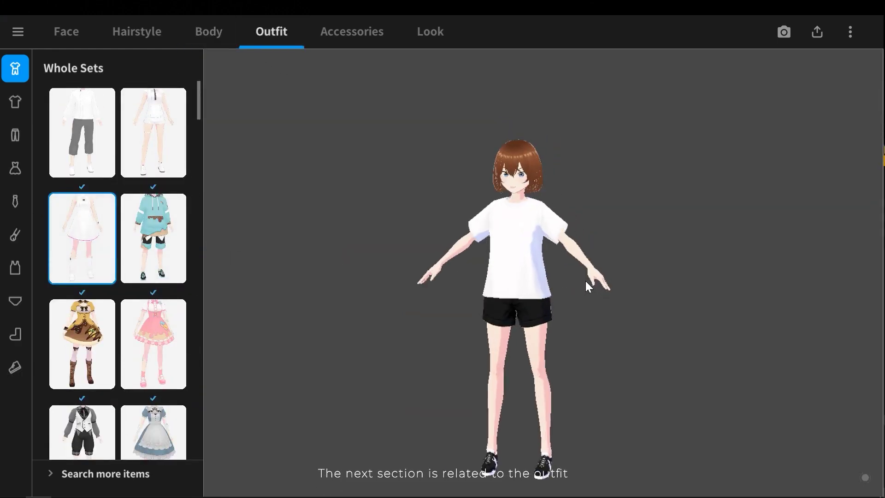
click(154, 417)
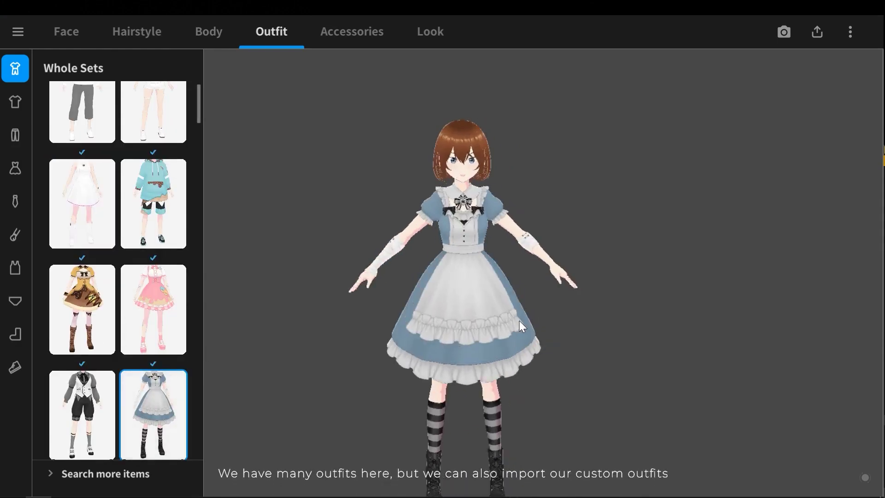
- Dress the character in the whole set with the open black coat, short grey dress and ankle boots
scroll(128, 338, down, 5)
scroll(128, 338, down, 4)
click(81, 356)
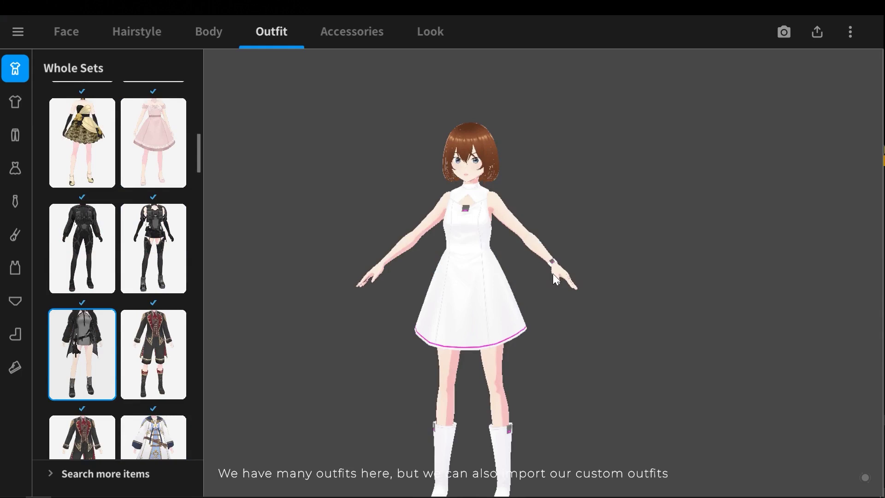
drag(552, 273, 530, 273)
- Browse the preset Tops, Bottoms and Dresses available for the outfit
click(16, 101)
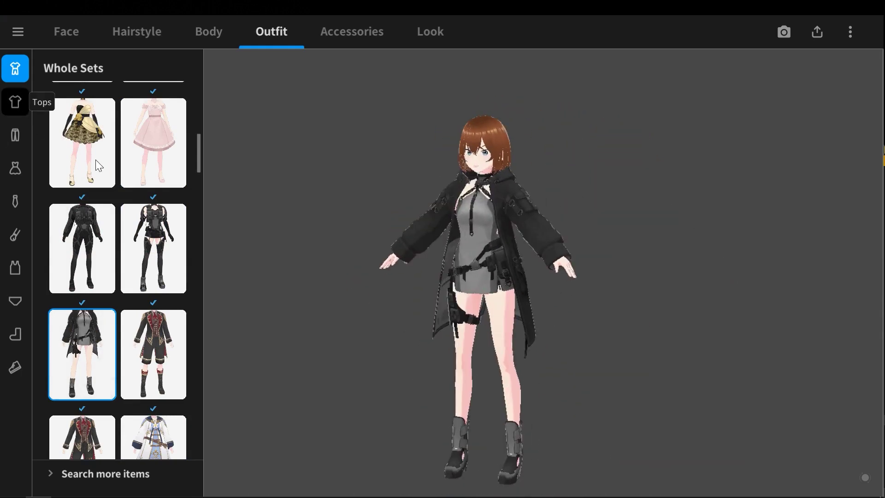
scroll(165, 252, down, 3)
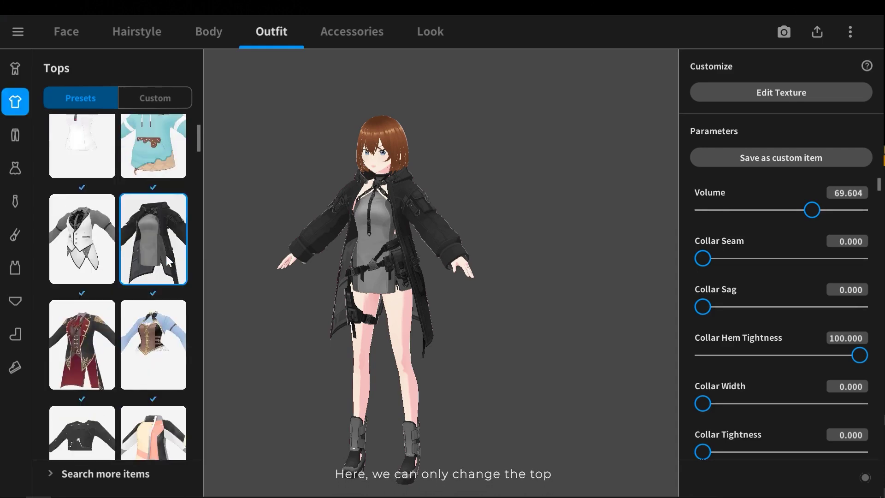
scroll(145, 259, down, 4)
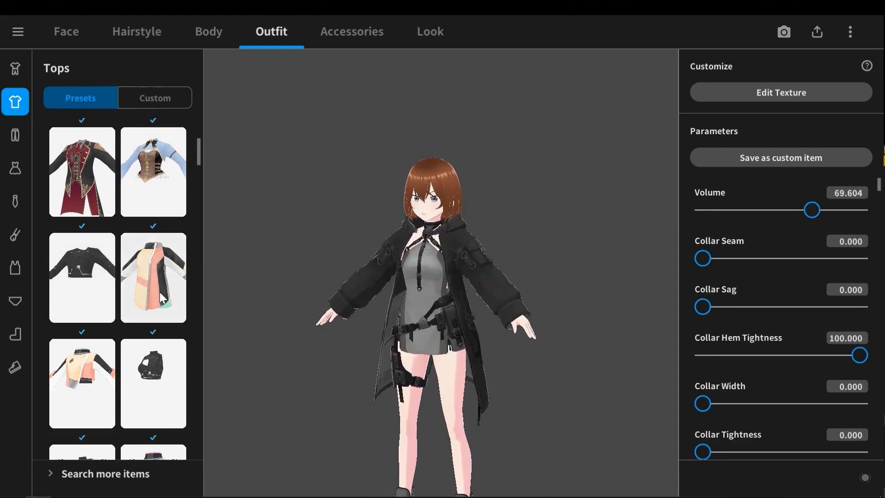
scroll(138, 291, down, 5)
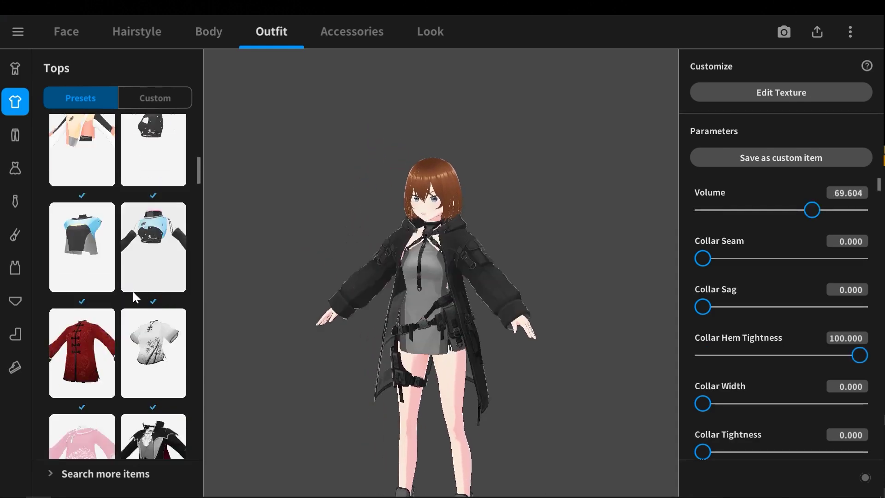
click(15, 135)
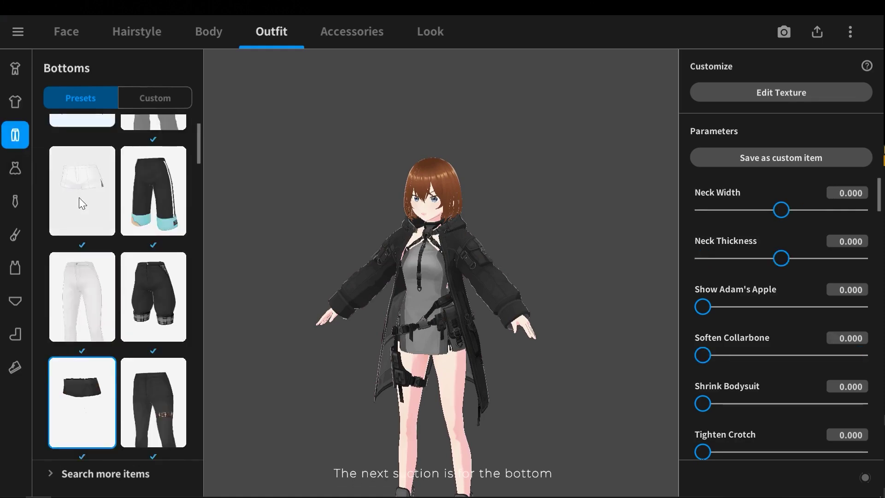
scroll(115, 342, down, 8)
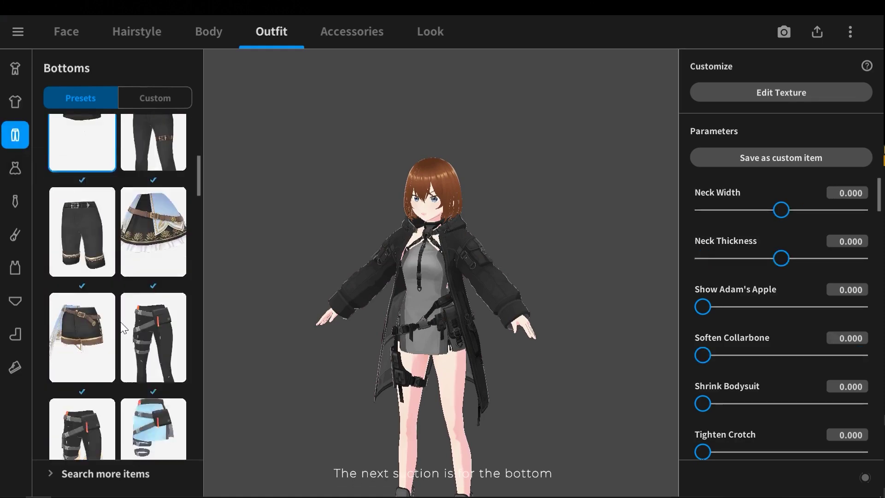
scroll(122, 323, down, 10)
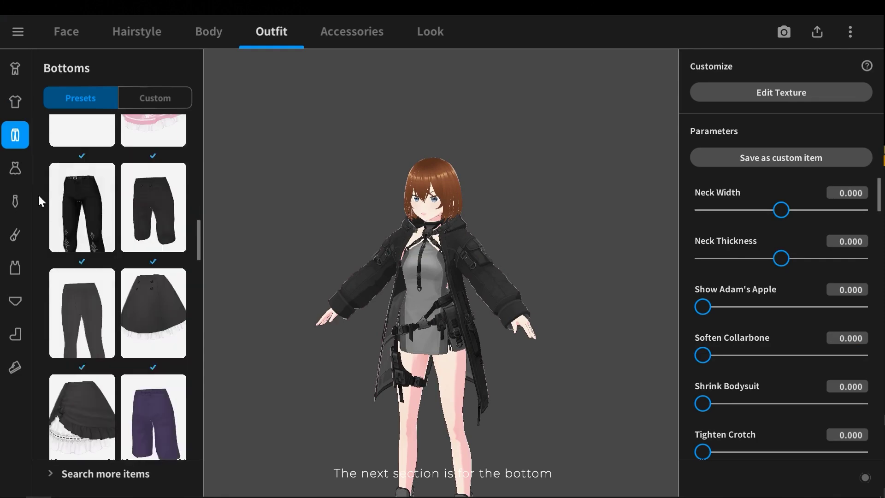
click(15, 166)
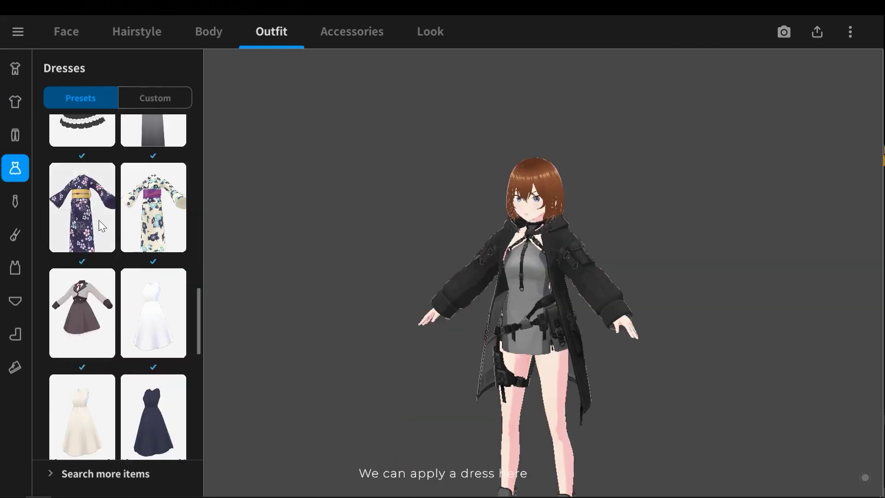
scroll(121, 239, up, 15)
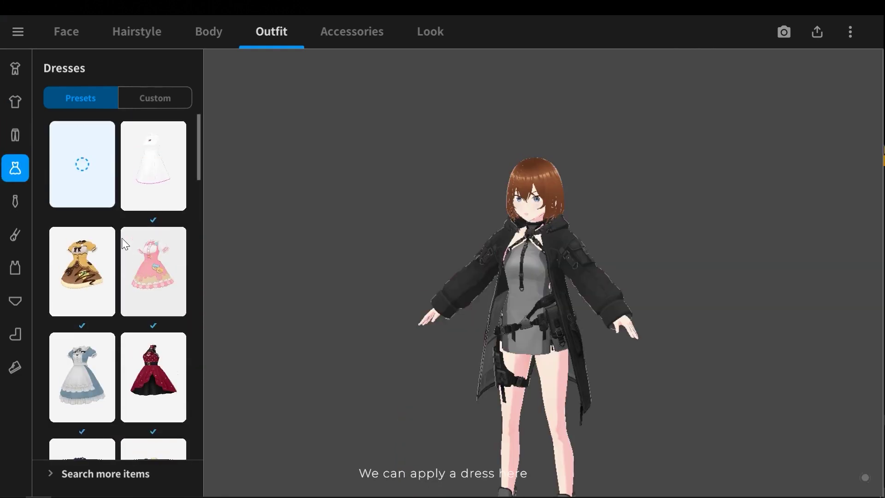
scroll(124, 240, down, 8)
click(91, 315)
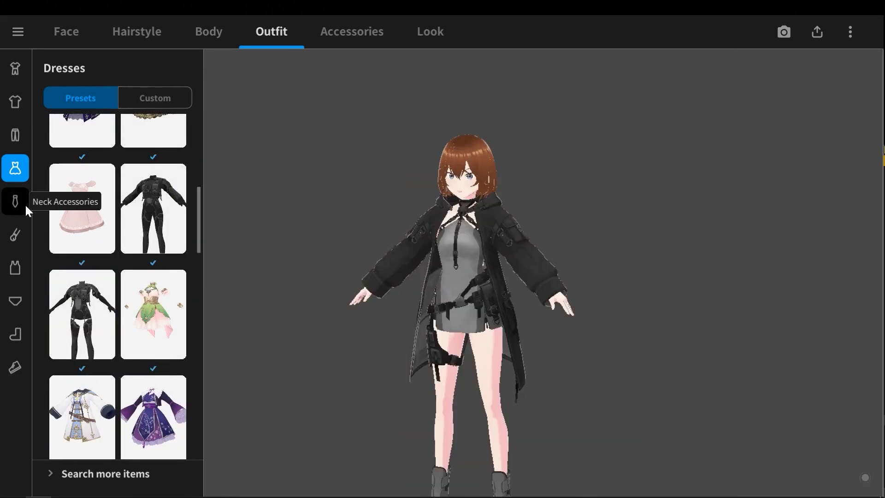
- Remove the black strap neck accessory, try the black bow in its place, and leave the neck accessory empty
click(18, 203)
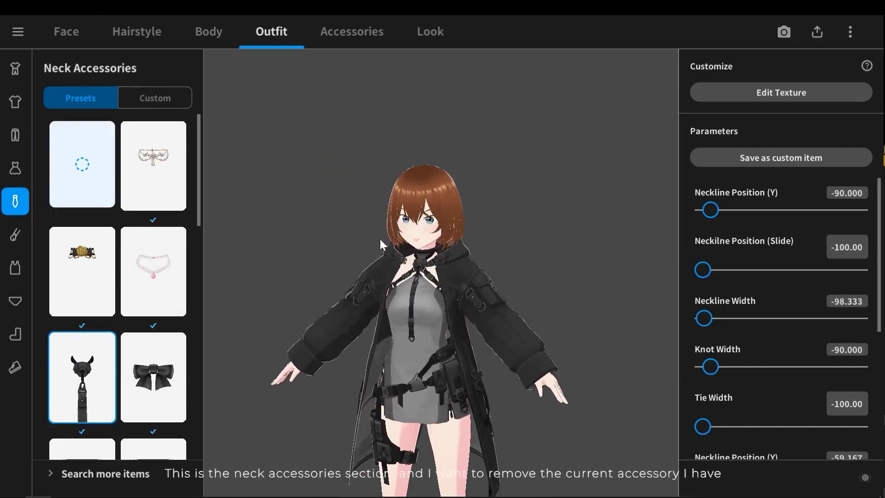
click(105, 182)
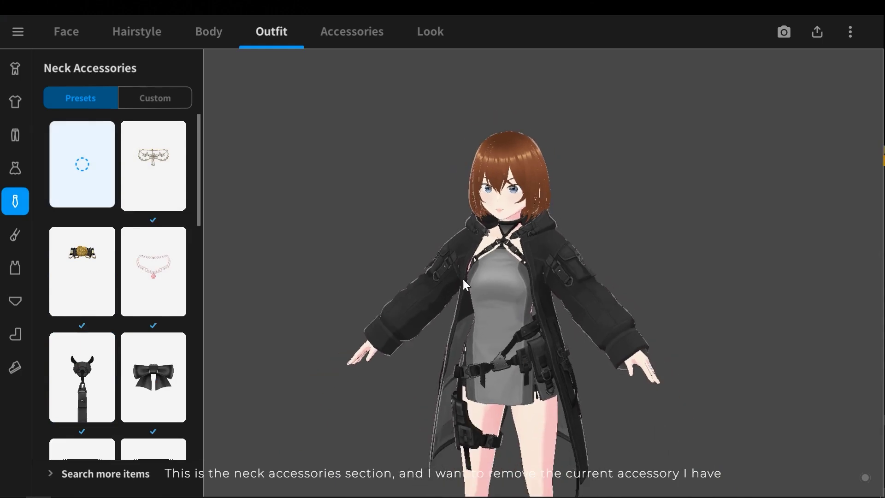
click(156, 380)
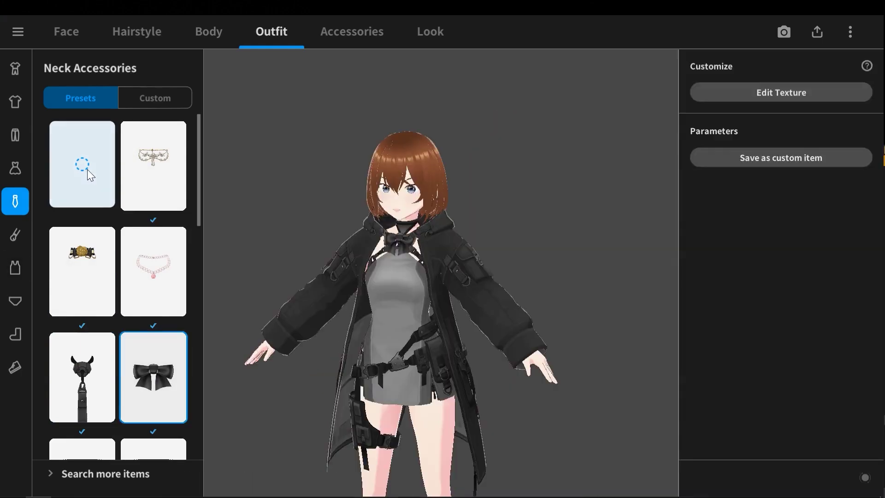
click(87, 170)
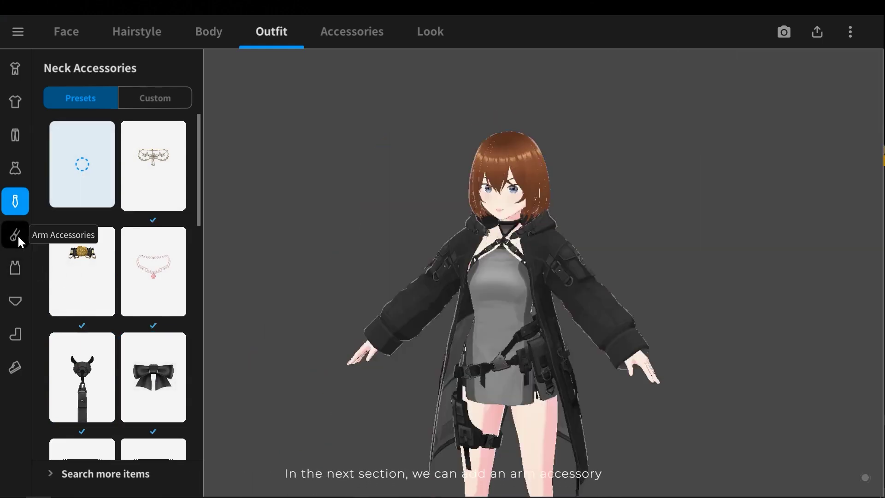
- Look through the preset Arm Accessories, Inner Top, underwear and Socks sections of the outfit
click(17, 234)
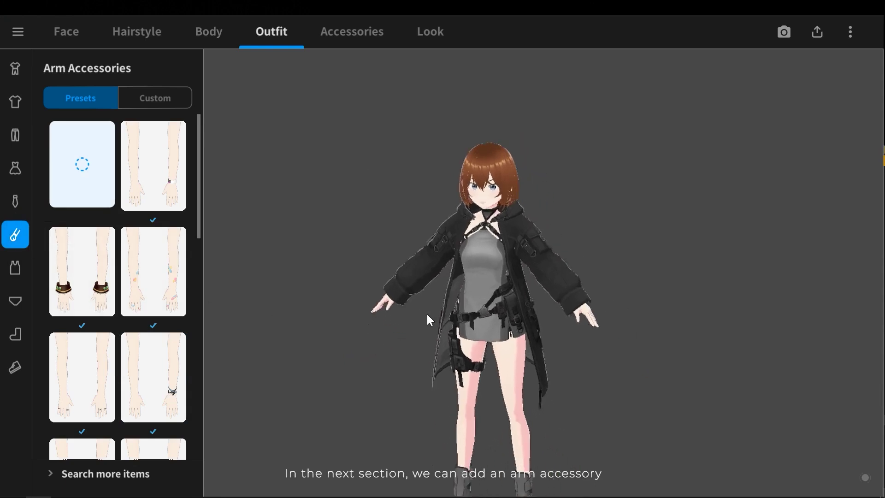
scroll(136, 363, down, 3)
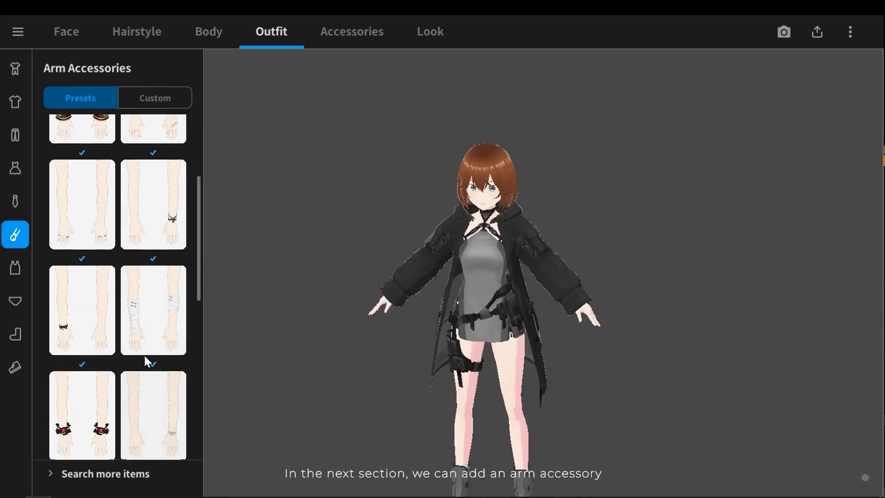
click(18, 268)
scroll(115, 259, down, 3)
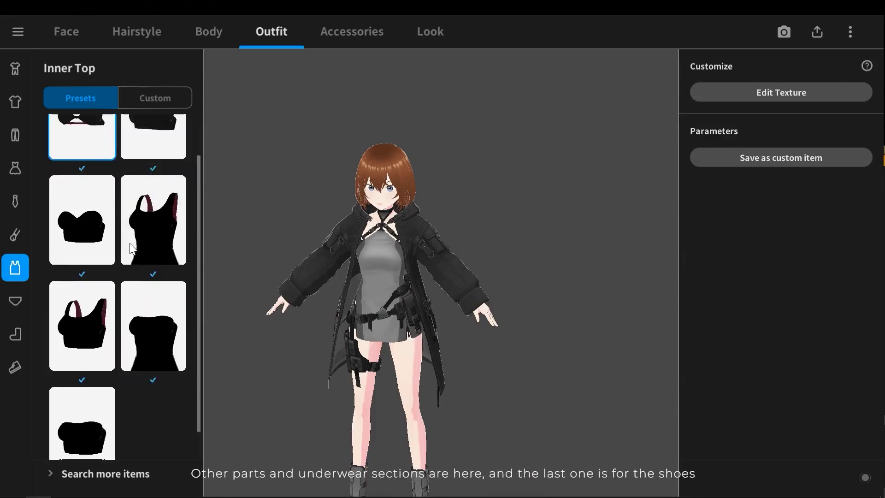
scroll(133, 249, up, 3)
click(15, 300)
click(19, 332)
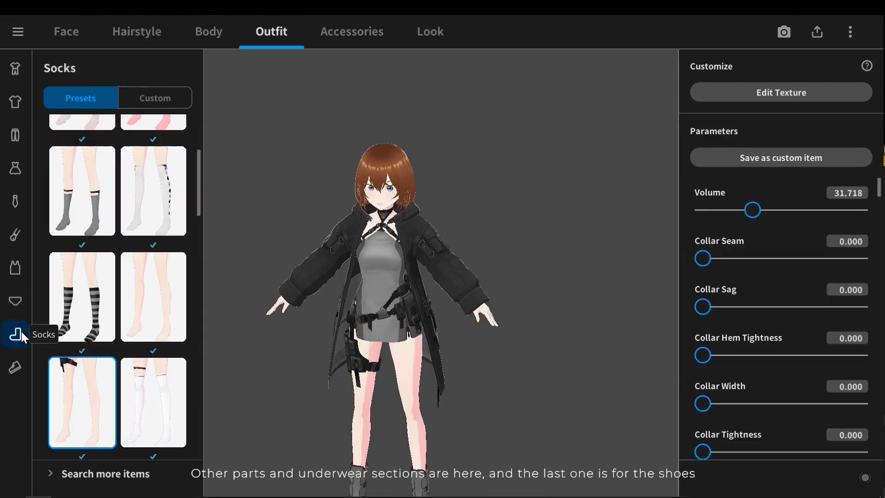
- Try the tall black lace-up boots with red cuffs on the character and undo the shoe change
click(15, 367)
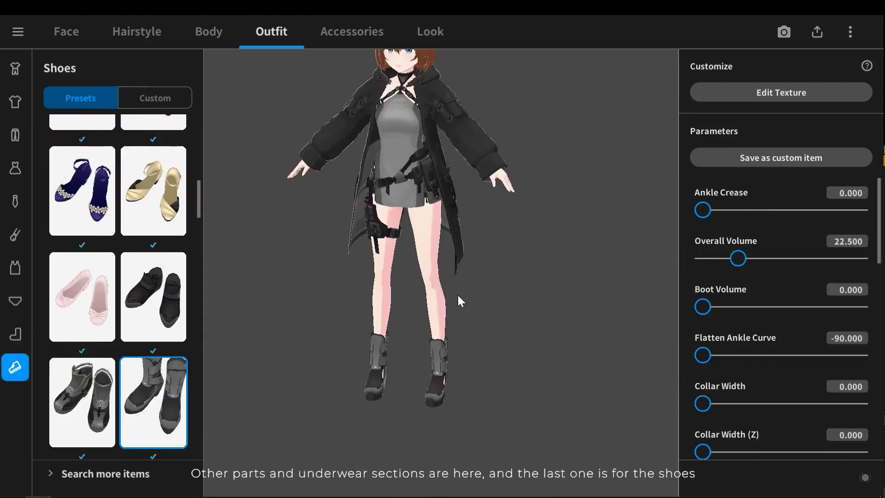
scroll(168, 318, down, 5)
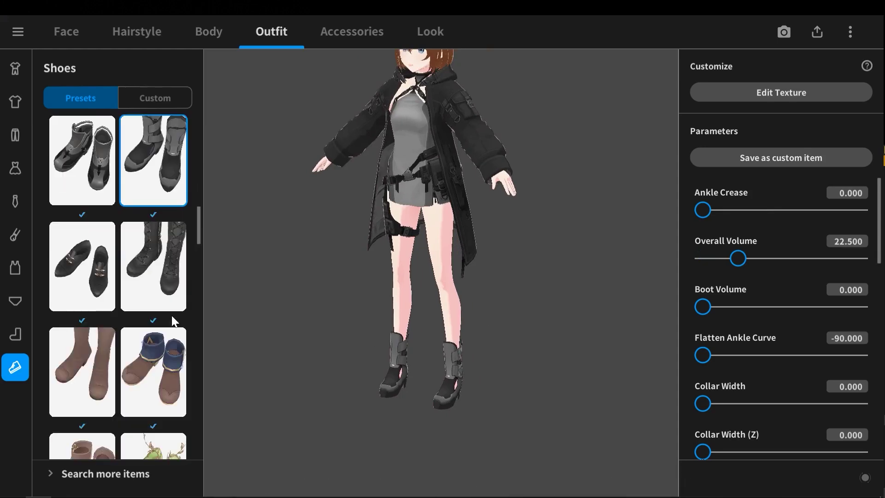
click(162, 294)
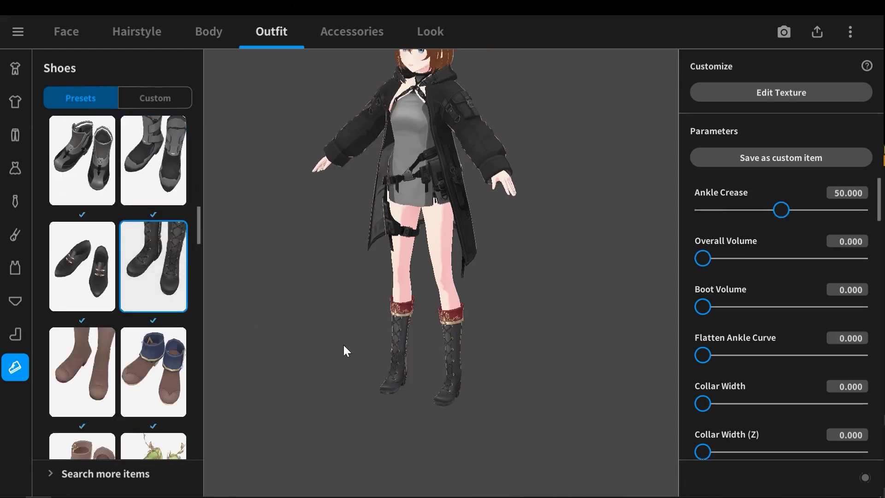
right_drag(373, 349, 394, 361)
key(ctrl+z)
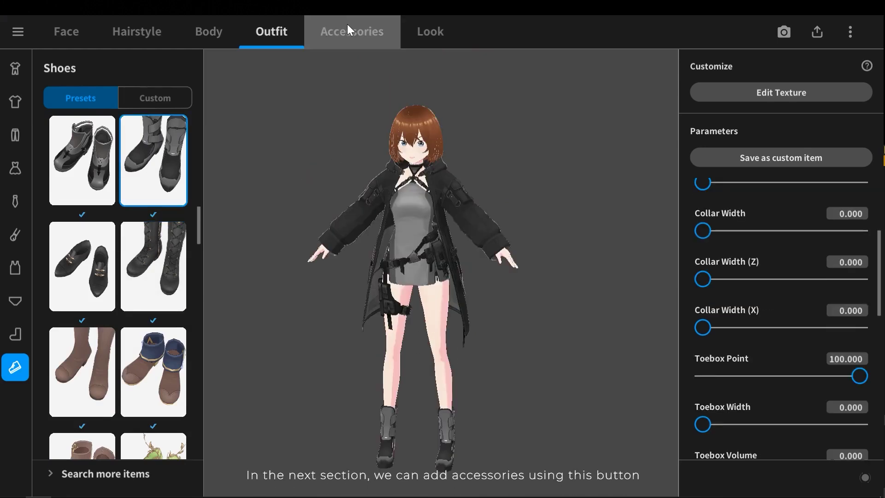
- Add the Cat Tail accessory to the model, inspect it from the side, and remove it again
click(347, 24)
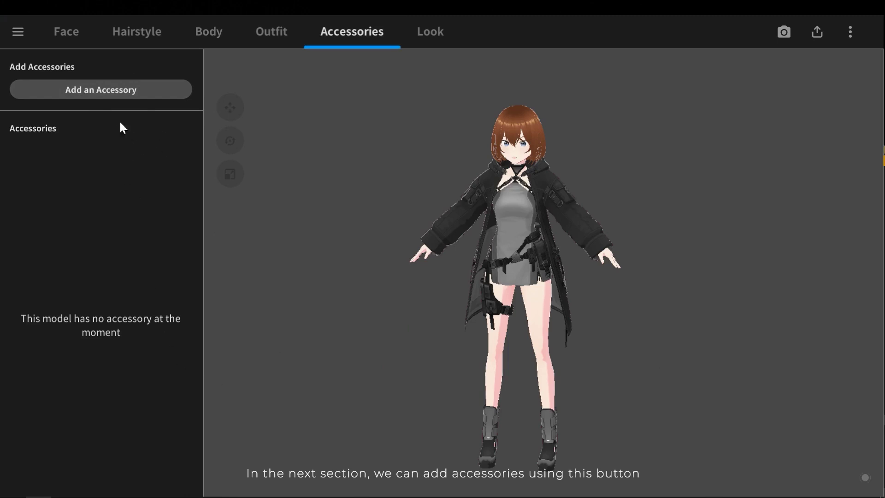
click(131, 89)
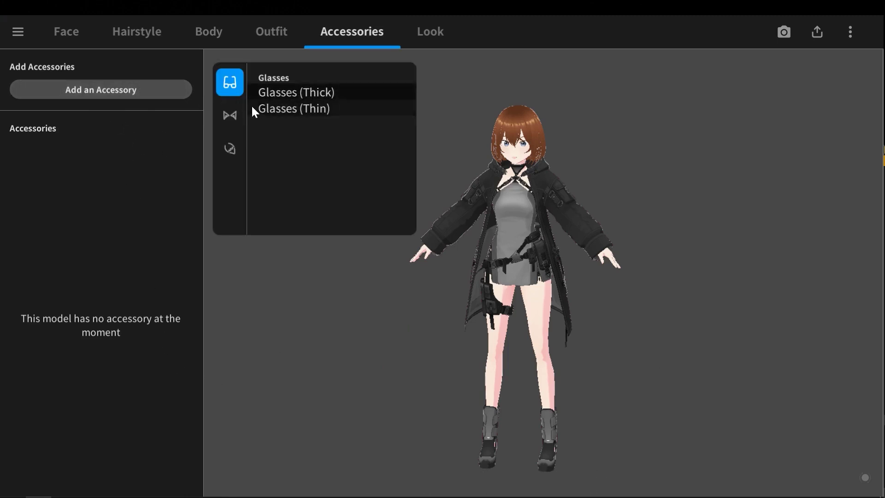
click(229, 115)
click(230, 149)
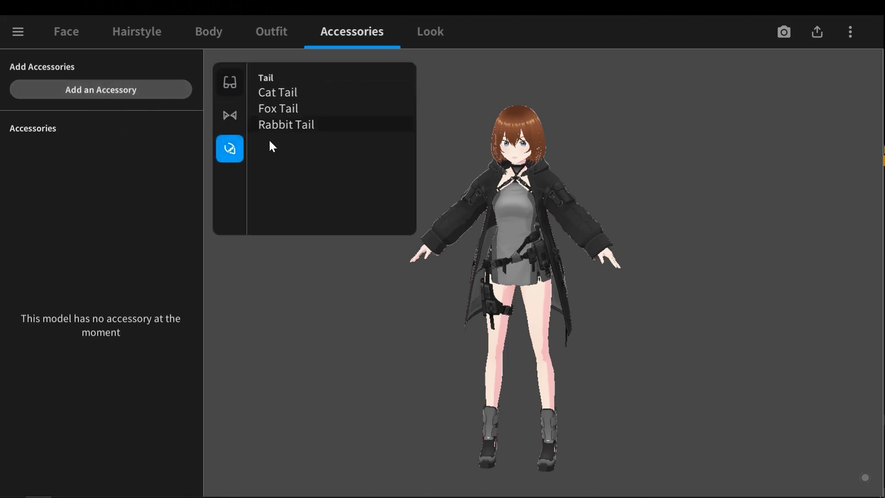
click(295, 93)
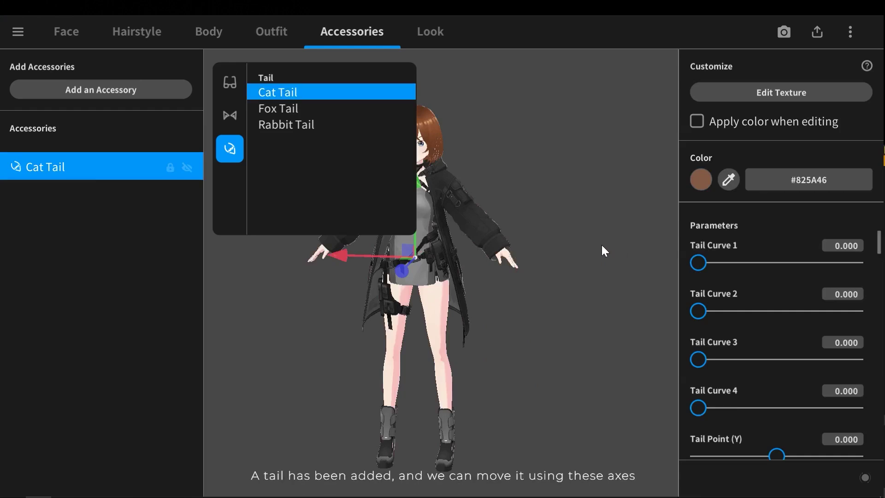
click(568, 270)
drag(527, 273, 406, 249)
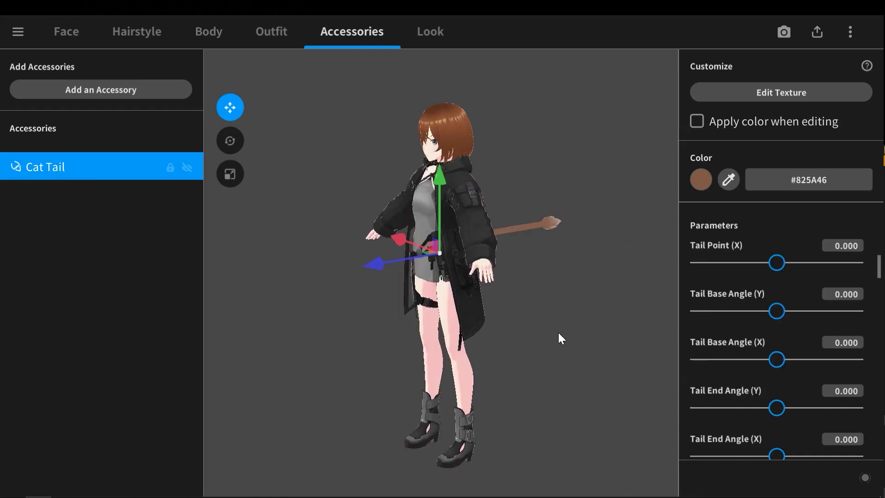
key(Delete)
right_drag(386, 326, 377, 294)
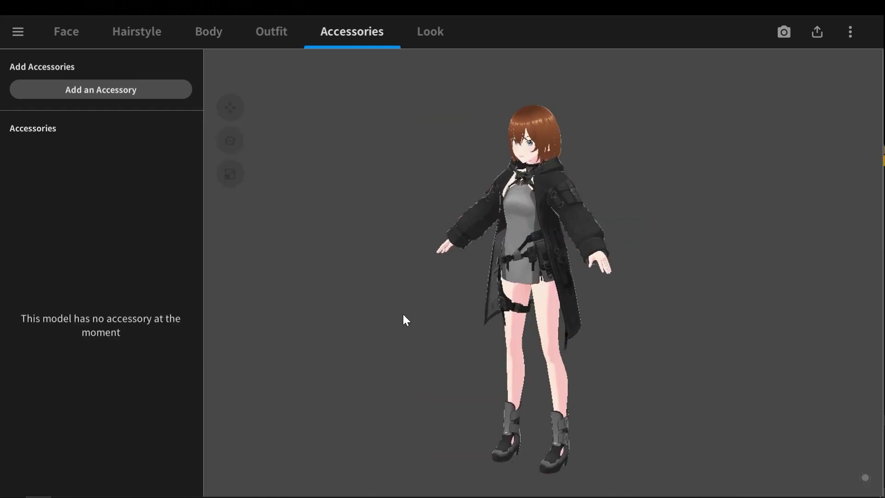
- In the Look outline settings, try a hair Outline Width of 0.169, check it up close, and reduce it to 0.051
click(419, 33)
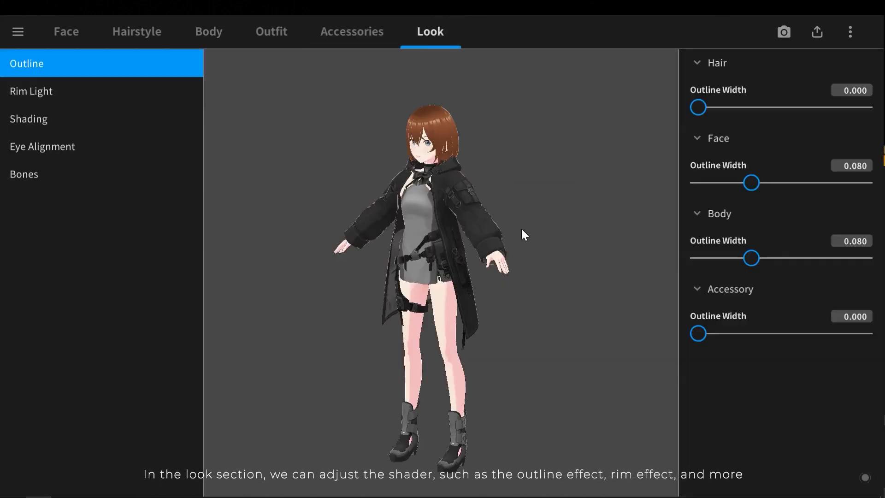
right_drag(434, 234, 482, 223)
middle_drag(425, 185, 432, 193)
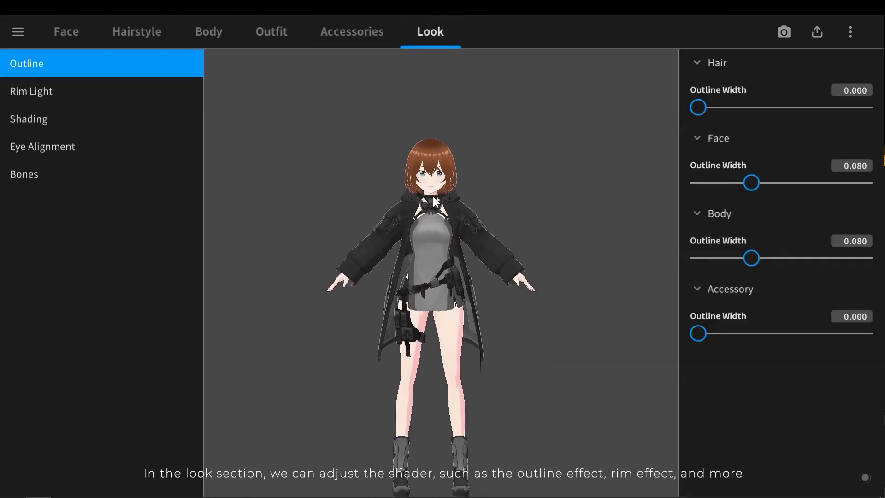
scroll(457, 204, up, 1)
right_drag(470, 203, 457, 203)
middle_drag(457, 203, 455, 221)
drag(456, 223, 483, 214)
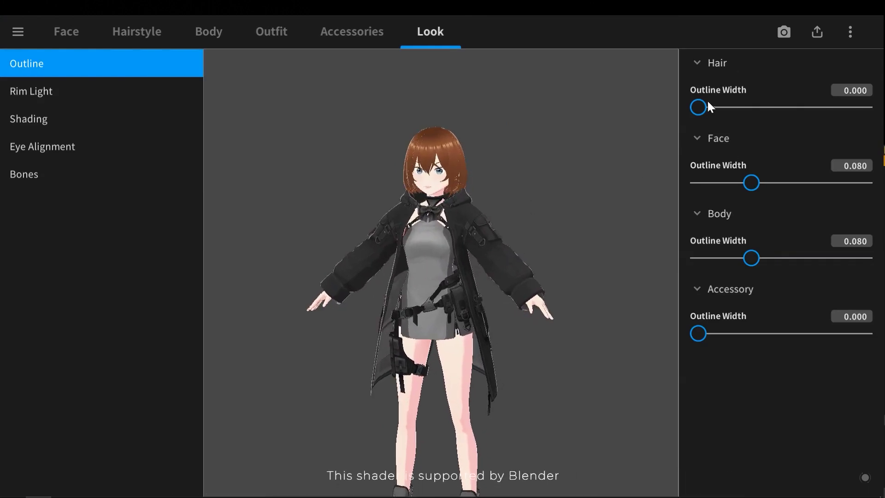
drag(705, 107, 810, 127)
scroll(455, 104, up, 2)
middle_drag(455, 104, 457, 159)
scroll(457, 159, up, 2)
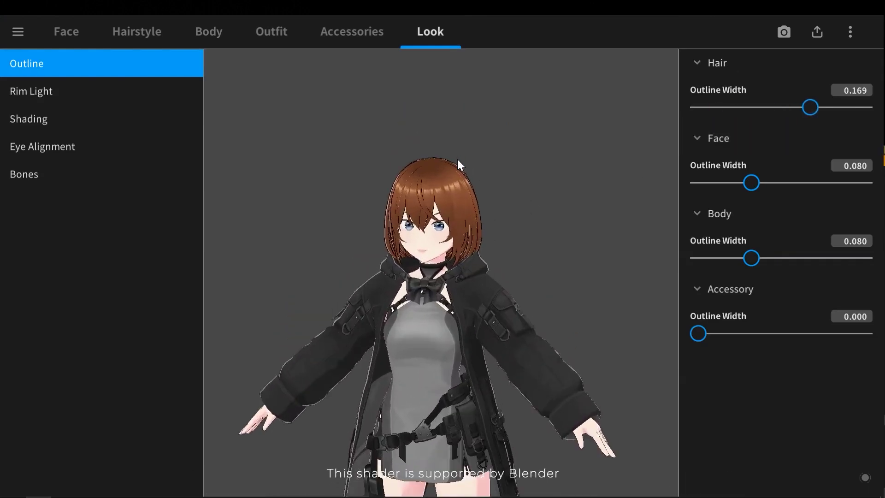
scroll(459, 160, up, 2)
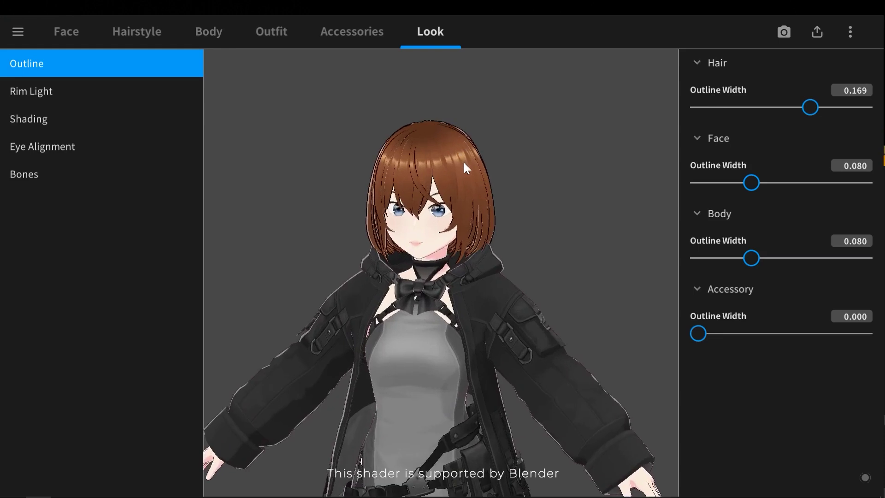
click(762, 110)
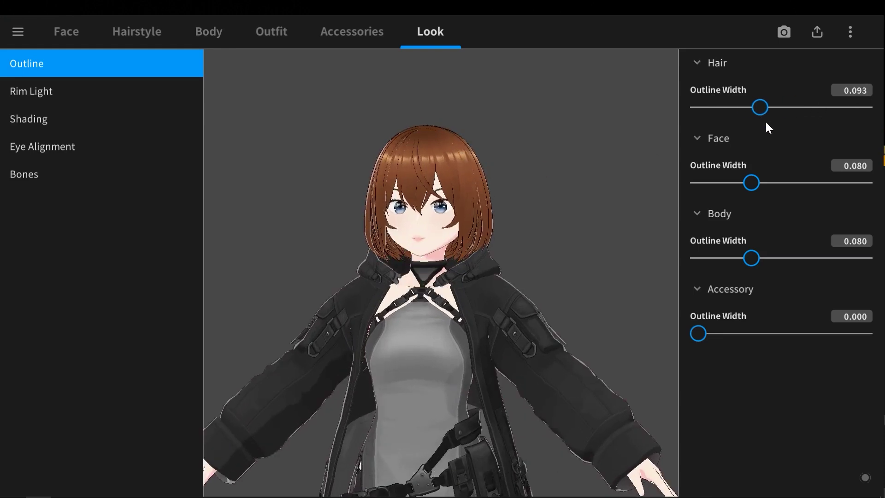
drag(766, 107, 710, 106)
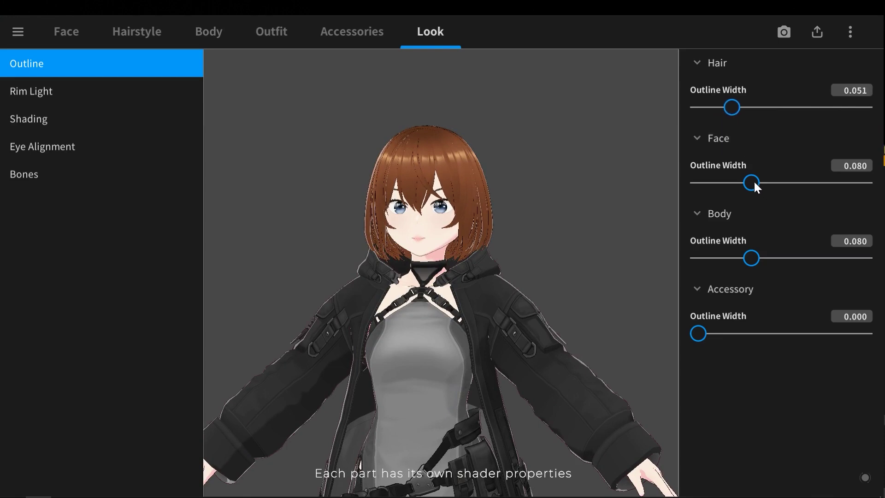
- Try a wider face outline and other rim light concentration values, restoring the face outline width to 0.080 and the concentrations to 100.000
drag(752, 183, 864, 183)
drag(802, 186, 753, 181)
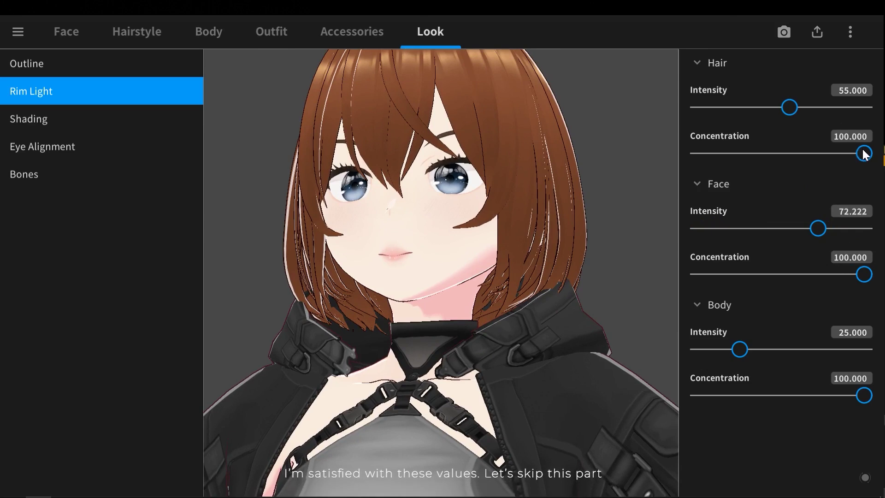
mouse_move(864, 153)
mouse_down()
mouse_move(782, 158)
mouse_move(807, 174)
mouse_move(762, 158)
mouse_move(867, 154)
mouse_up()
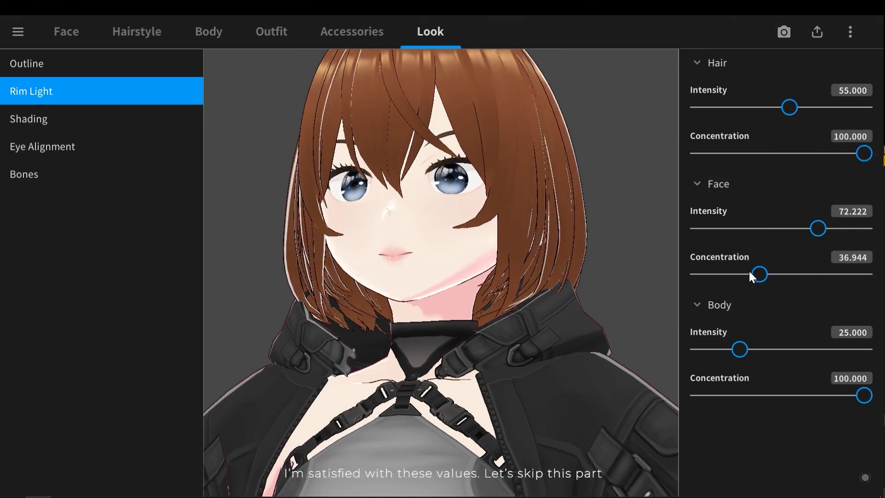
drag(743, 273, 866, 275)
- Check the Bones settings, begin exporting the character as VRM, inspect the export preview, and proceed to the VRM Settings
click(138, 175)
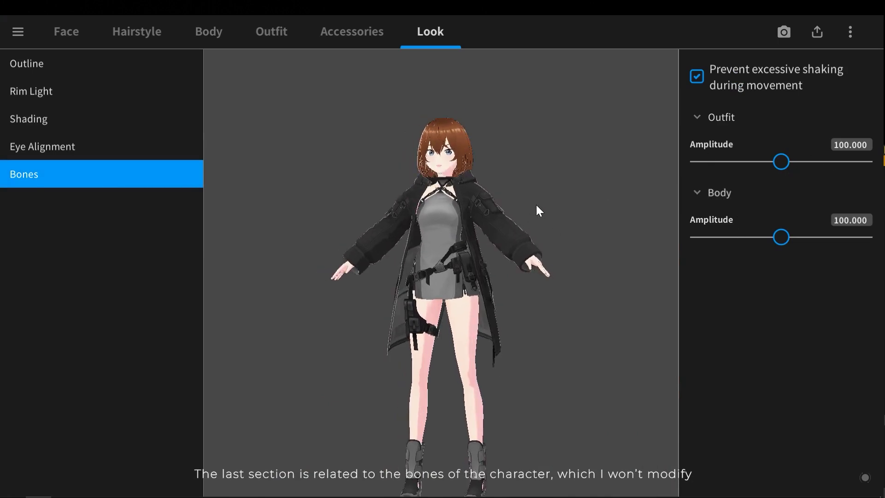
click(817, 33)
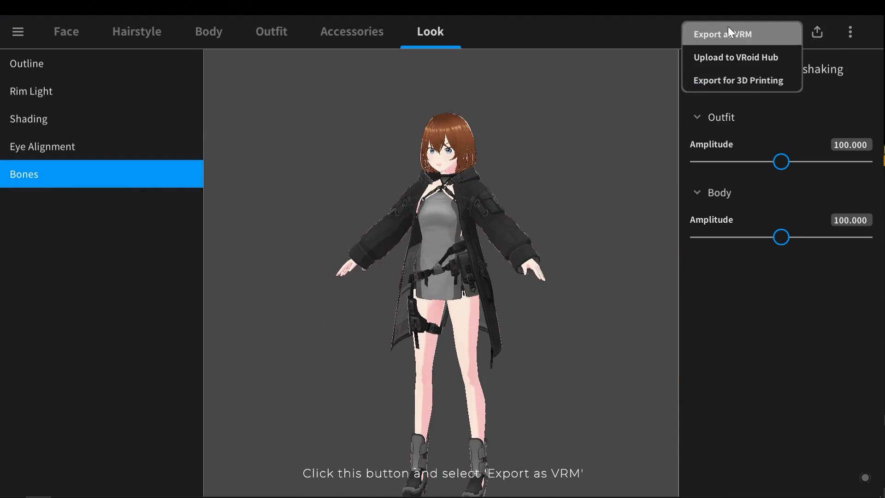
click(762, 28)
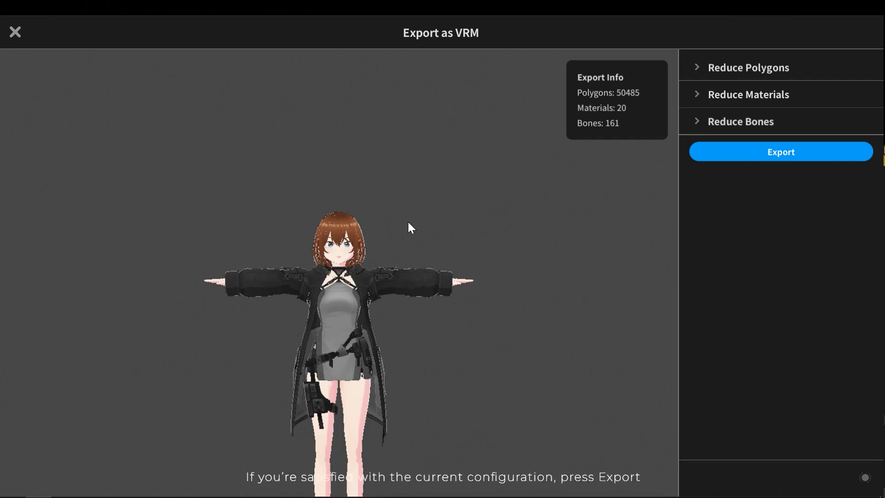
scroll(410, 215, down, 2)
right_drag(415, 253, 397, 254)
drag(409, 261, 427, 258)
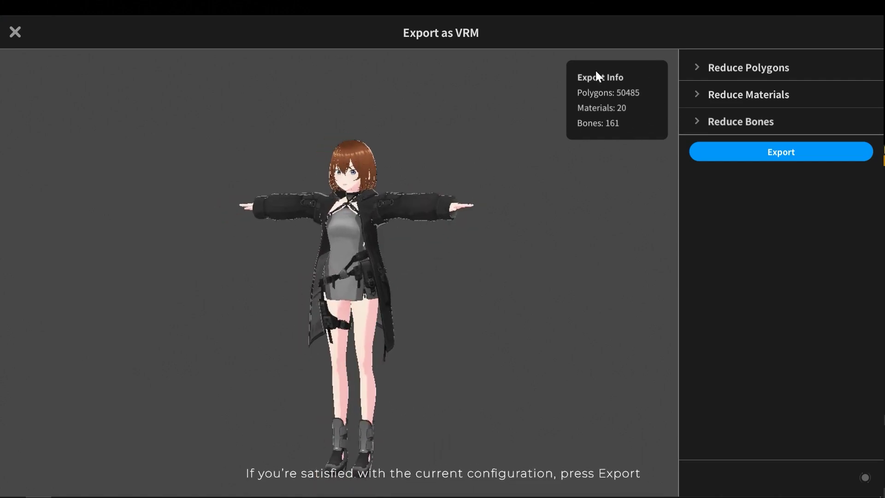
click(779, 157)
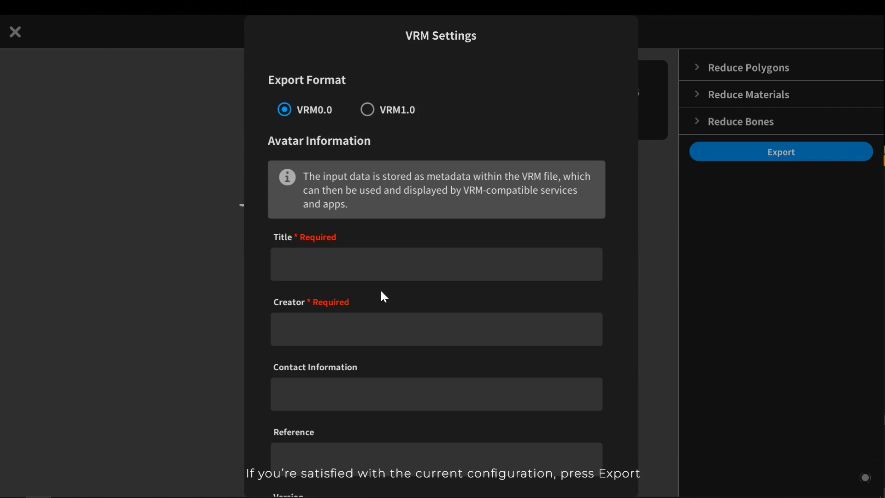
- Title the avatar female2 in the VRM avatar information and enter the creator's name
click(353, 258)
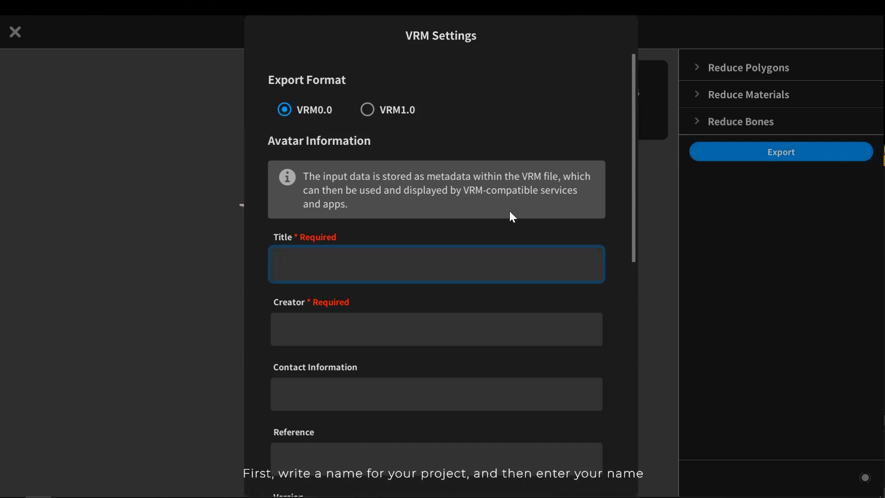
text(female2)
click(351, 318)
text(pirnaiarts)
key(BackSpace)
key(BackSpace)
key(BackSpace)
key(BackSpace)
key(BackSpace)
key(BackSpace)
key(BackSpace)
key(BackSpace)
key(BackSpace)
key(BackSpace)
text(piranioarts)
- Review the VRM permissions, keeping Only the creator and Redistribution Prohibited, and export the avatar as female2.vrm into the VRoid folder
scroll(404, 255, down, 7)
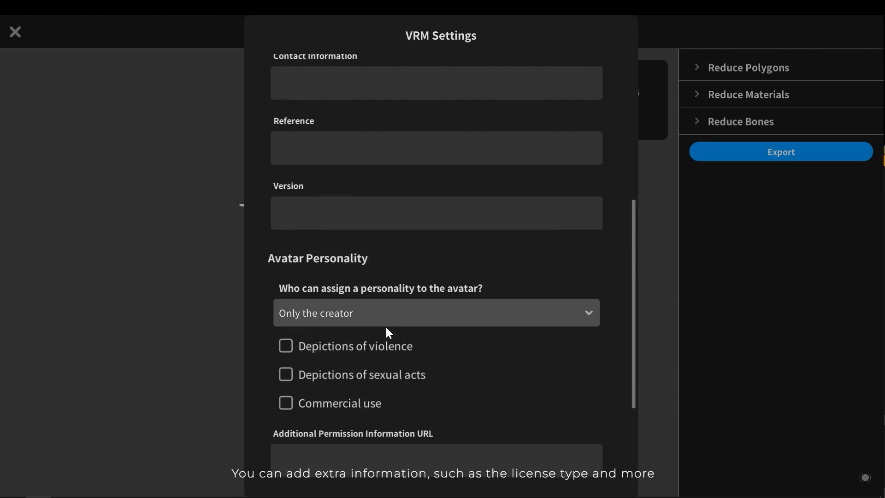
click(400, 307)
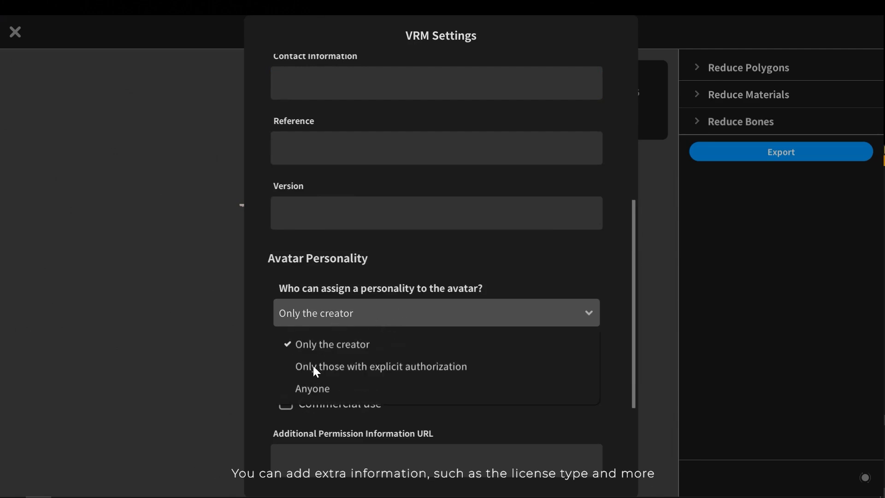
scroll(296, 306, down, 3)
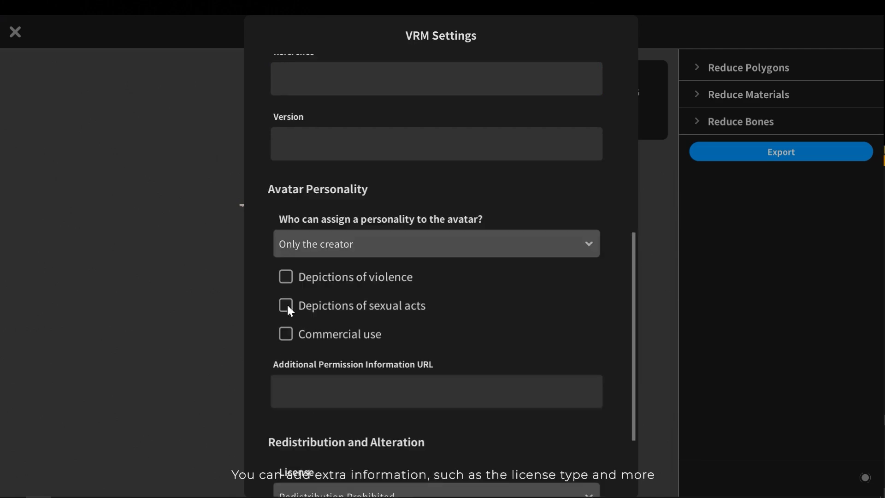
scroll(340, 357, down, 3)
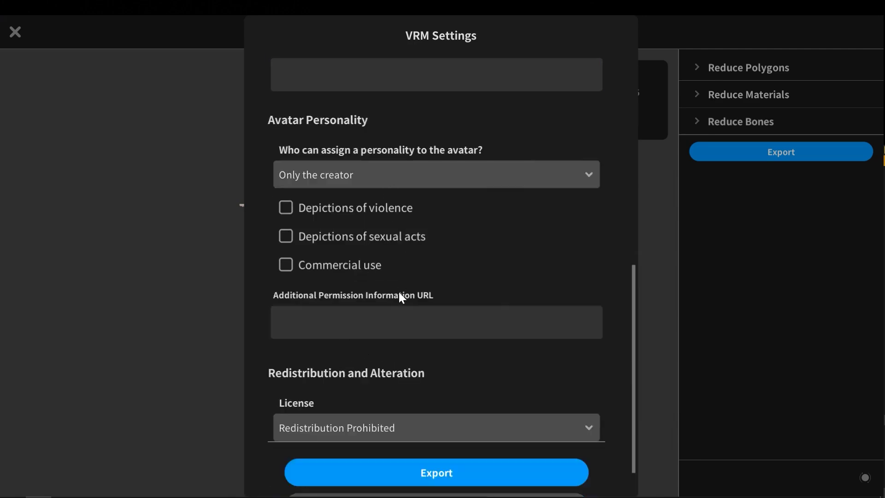
scroll(422, 369, down, 2)
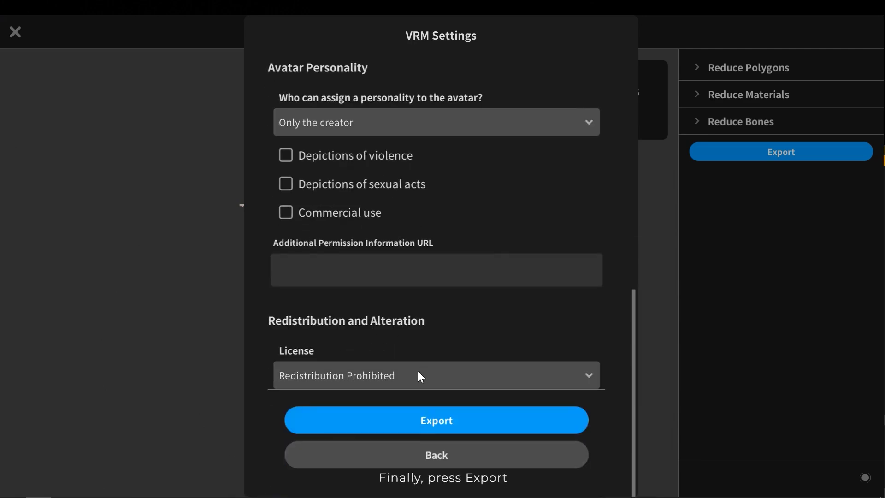
click(472, 412)
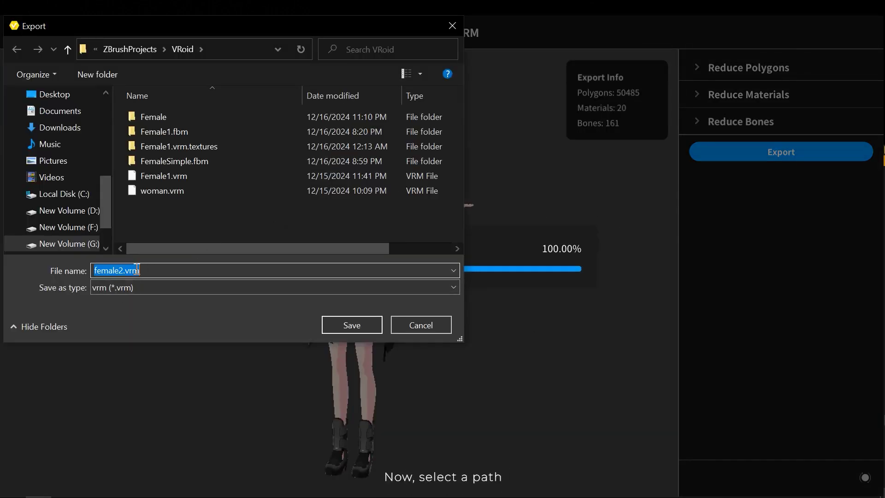
click(353, 325)
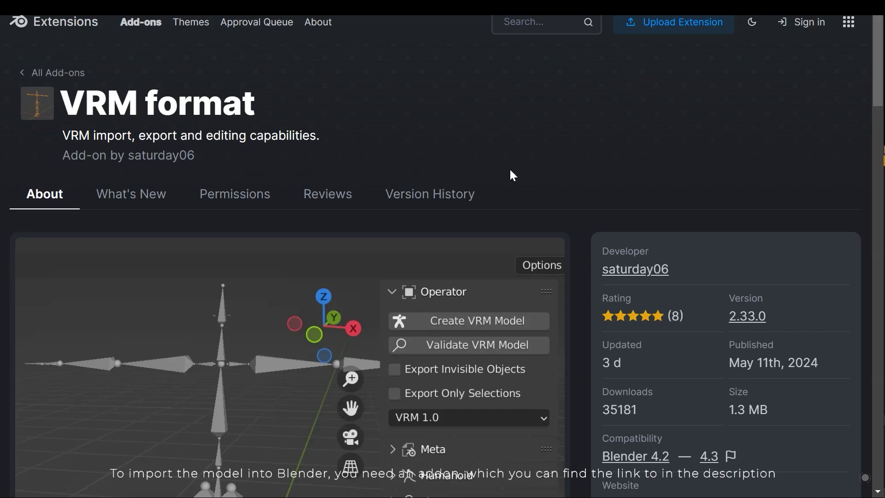
- Get the VRM format add-on from its Blender Extensions page, switch to Blender, try to install it there, and dismiss the notice
scroll(759, 286, down, 3)
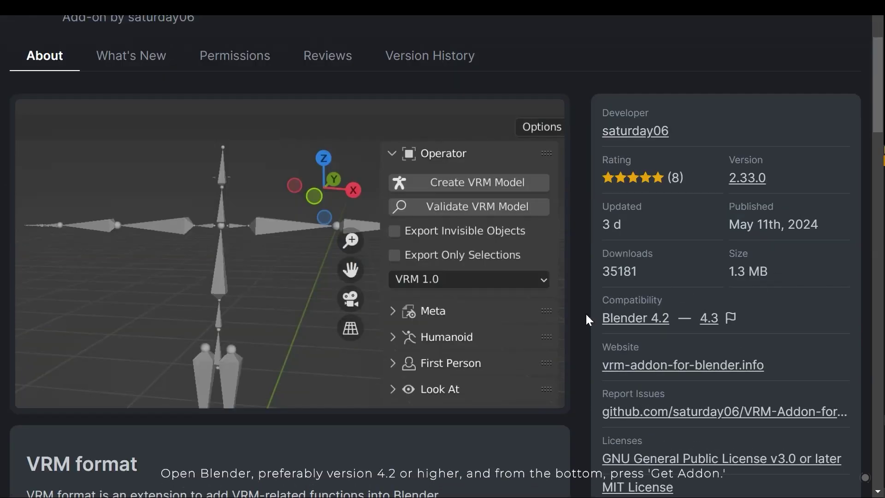
scroll(703, 332, down, 10)
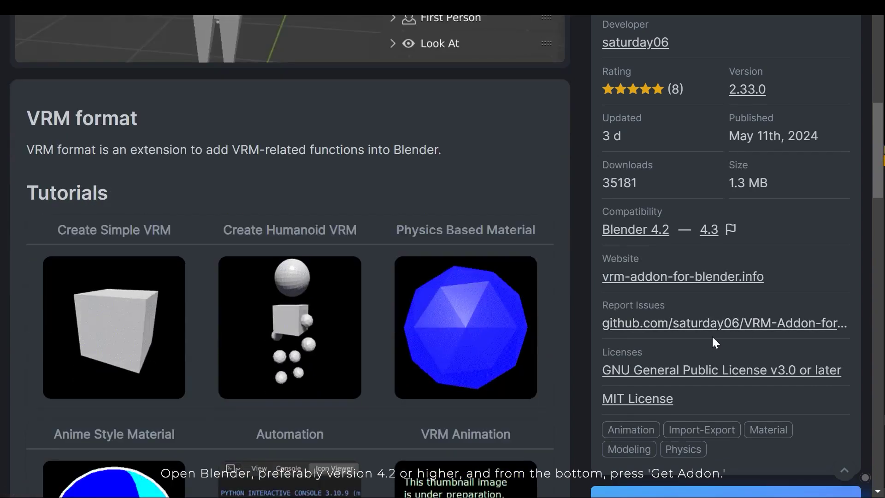
scroll(717, 341, down, 15)
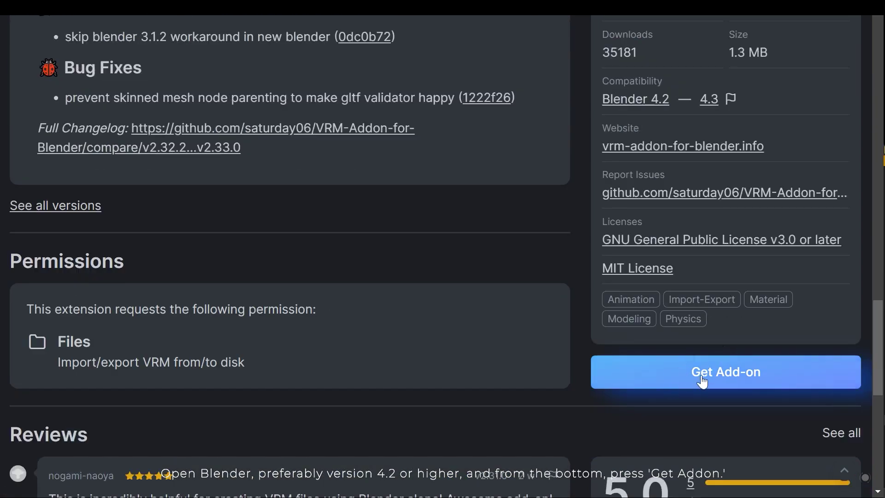
click(699, 383)
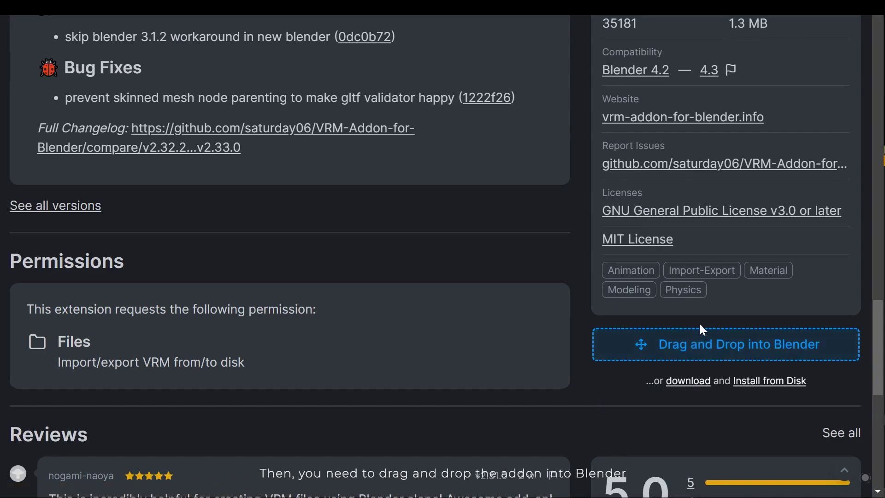
key(alt+Tab)
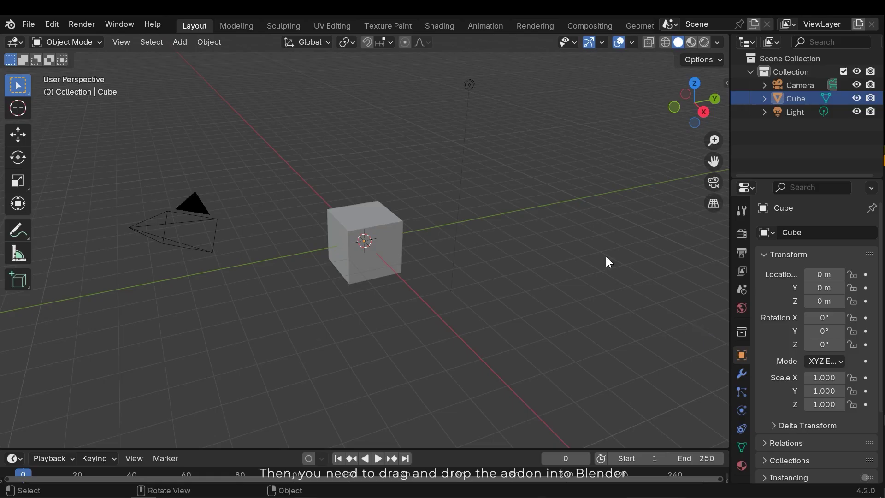
drag(38, 385, 282, 388)
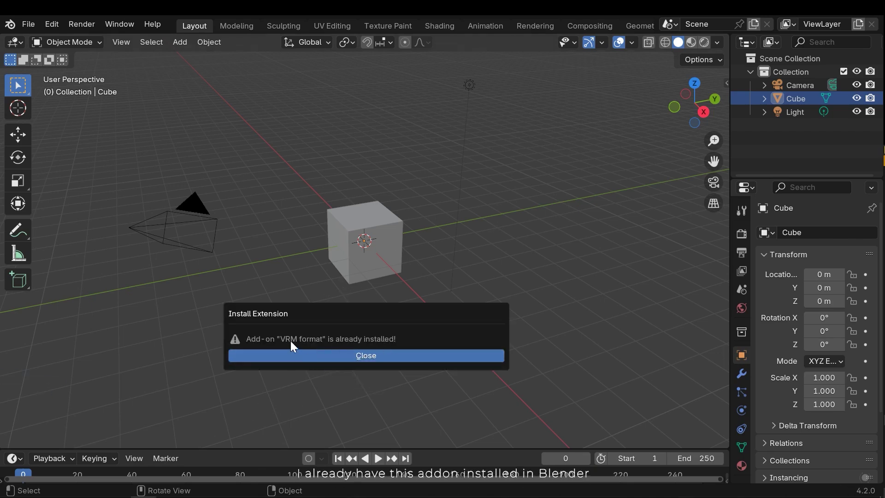
click(317, 357)
- Delete the default cube and check the VRM add-on's operators in the viewport sidebar
click(395, 217)
key(Delete)
key(n)
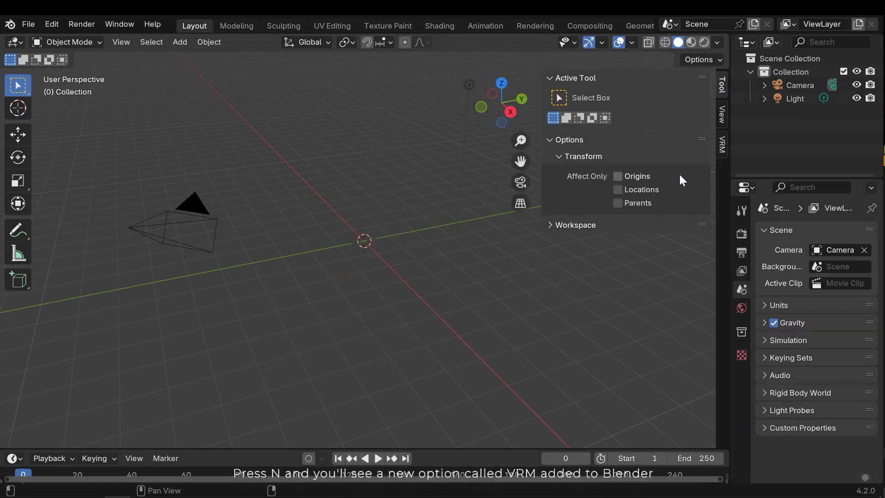
click(722, 145)
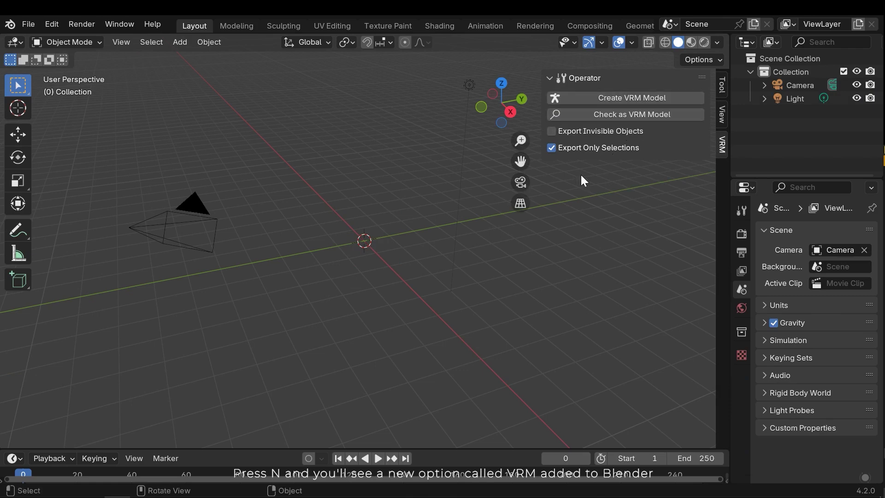
key(n)
- Import female2.vrm from the VRoid folder into the scene as a VRM file
click(28, 24)
mouse_move(68, 270)
mouse_move(61, 212)
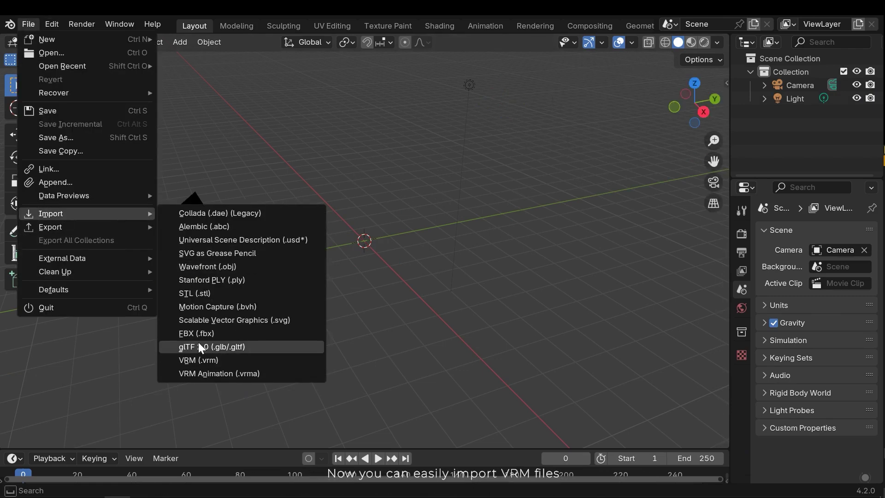
click(198, 361)
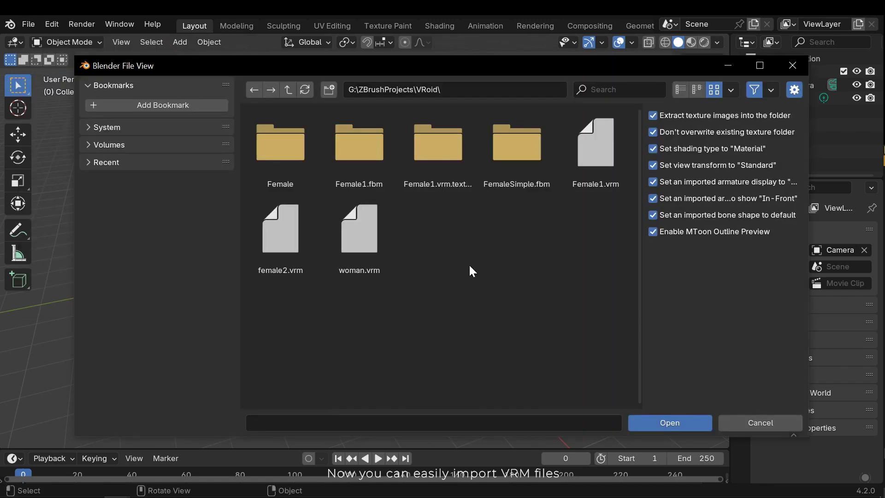
double_click(281, 230)
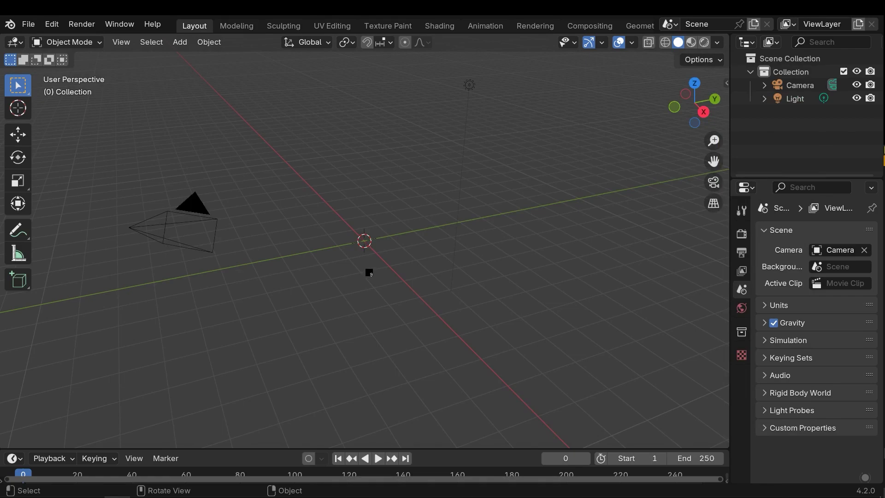
- Inspect the imported character's face and upper body up close and set the viewport shading to Rendered
scroll(387, 234, up, 5)
middle_drag(392, 234, 418, 223)
shift+middle_drag(392, 169, 460, 234)
scroll(377, 266, up, 5)
scroll(460, 234, up, 7)
shift+middle_drag(505, 176, 402, 264)
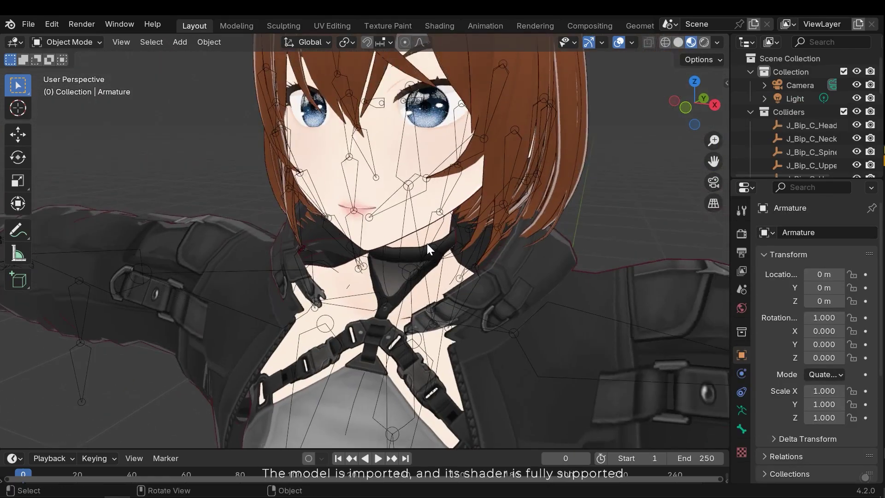
scroll(428, 242, down, 5)
key(z)
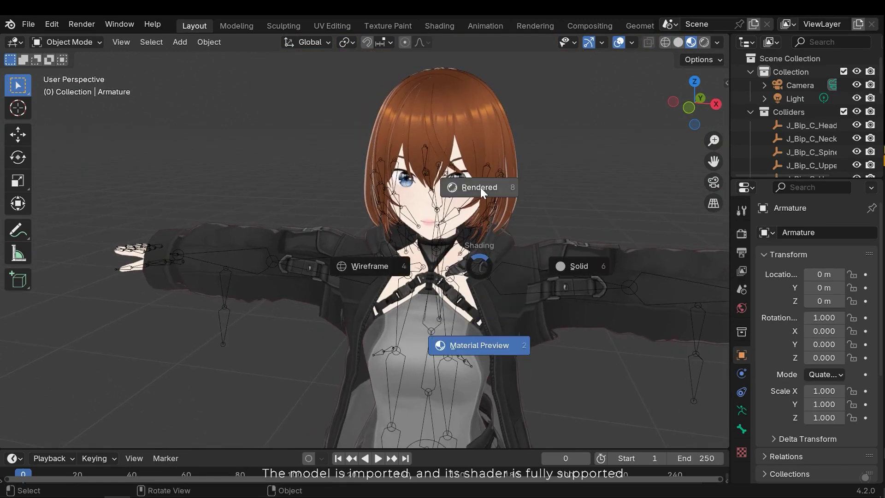
click(480, 187)
mouse_move(494, 219)
middle_down()
mouse_move(476, 252)
mouse_move(447, 276)
mouse_move(454, 272)
middle_up()
scroll(373, 169, up, 5)
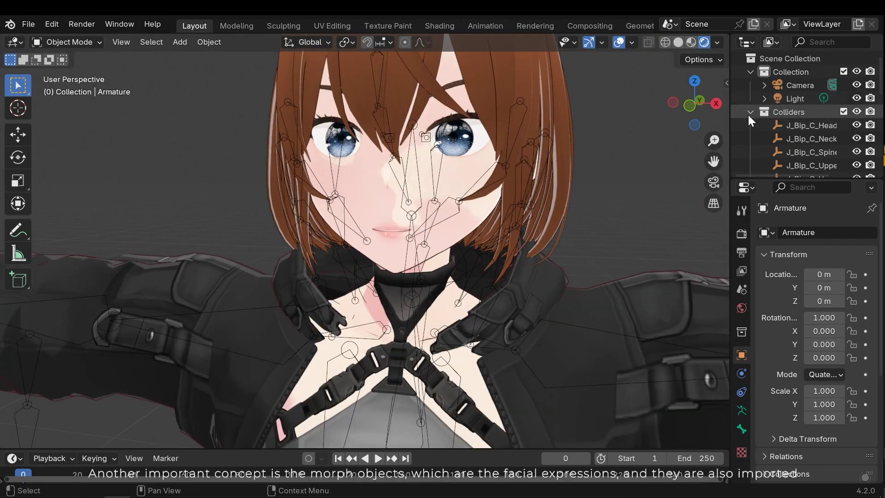
- Collapse the Colliders collection, hide the Armature, and show the Face mesh's shape keys in a widened properties area
click(751, 113)
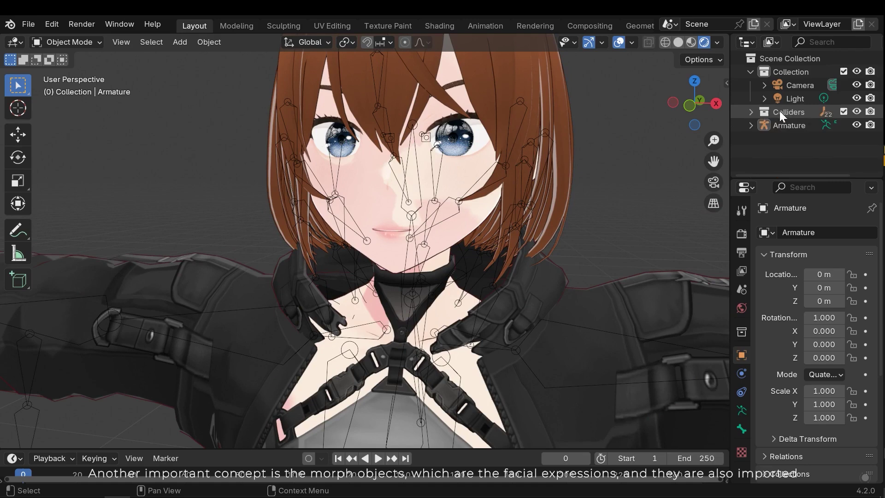
click(856, 125)
click(514, 265)
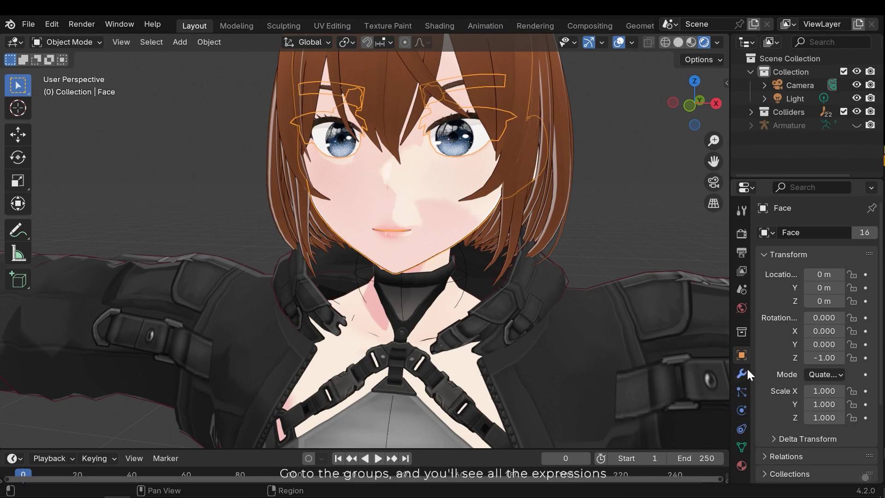
click(742, 447)
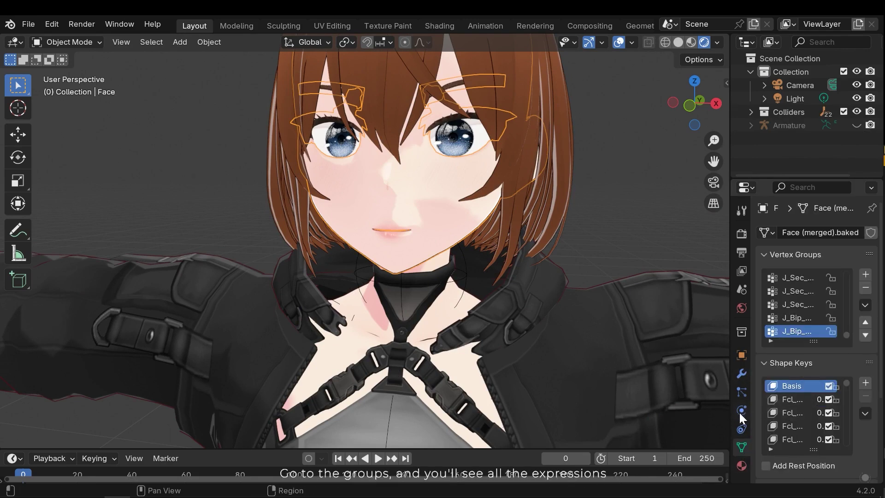
drag(731, 411, 645, 409)
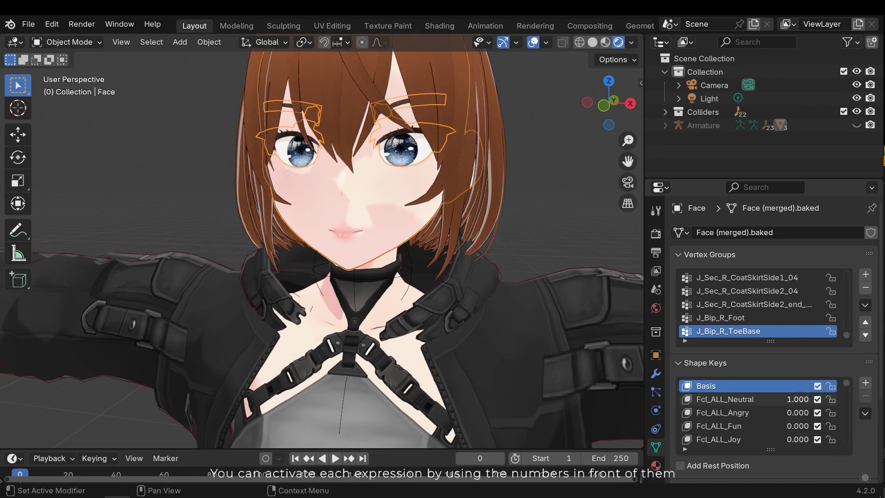
- Try facial expression shape keys such as Fcl_ALL_Neutral on the Face mesh and return their values to 0.000
drag(798, 399, 752, 399)
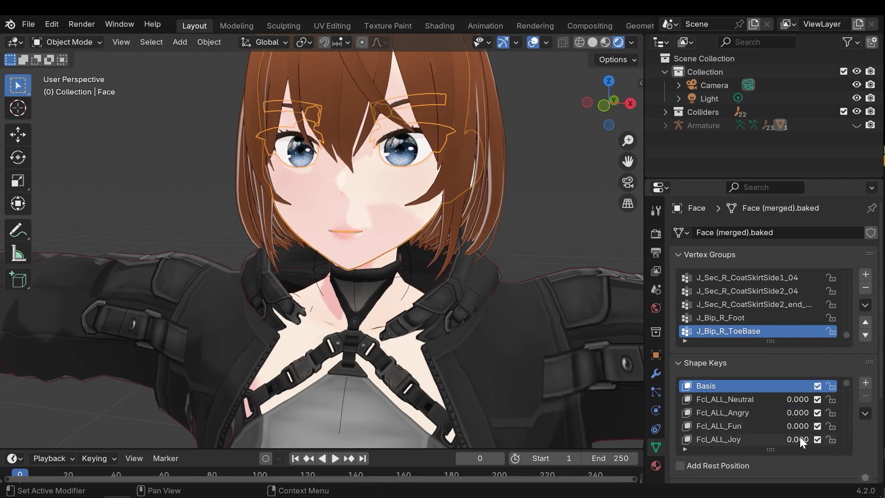
mouse_move(800, 437)
mouse_down()
mouse_move(846, 438)
mouse_move(784, 437)
mouse_move(846, 438)
mouse_move(784, 437)
mouse_move(843, 426)
mouse_move(798, 426)
mouse_up()
scroll(779, 417, down, 3)
- Bring the full character into view, select all of its meshes, and look up the export formats
scroll(381, 267, down, 10)
middle_drag(381, 268, 383, 256)
scroll(385, 256, down, 2)
click(302, 241)
click(22, 21)
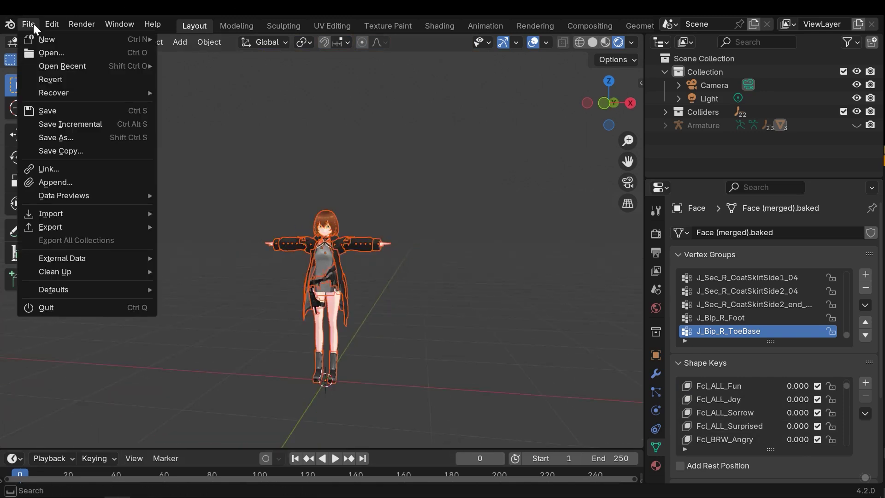
mouse_move(67, 227)
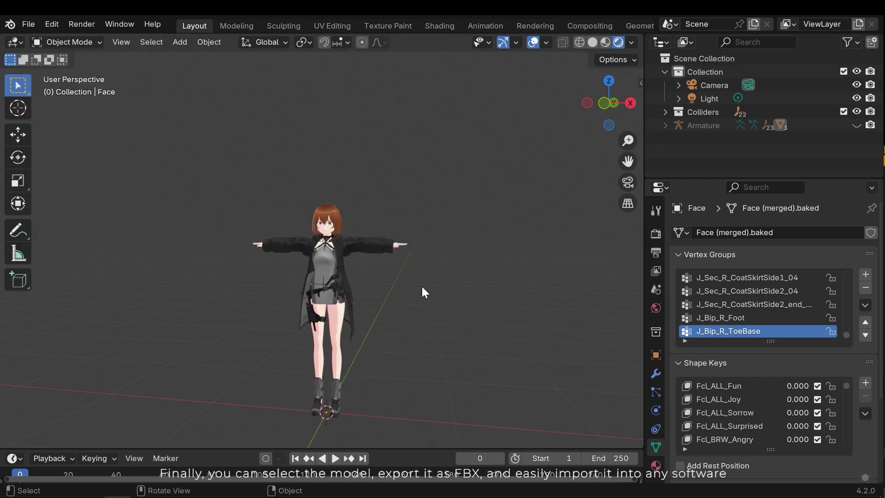
- Look up the External Data options for packing or unpacking the model's textures
middle_drag(422, 287, 436, 284)
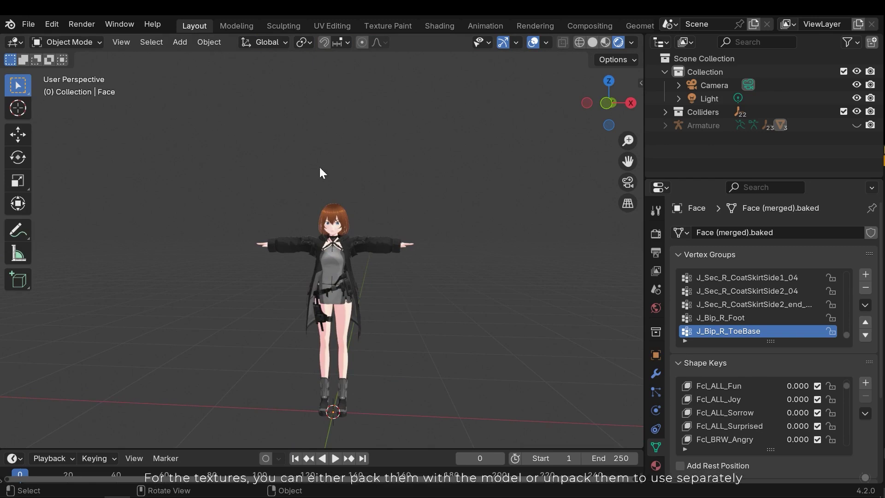
click(27, 25)
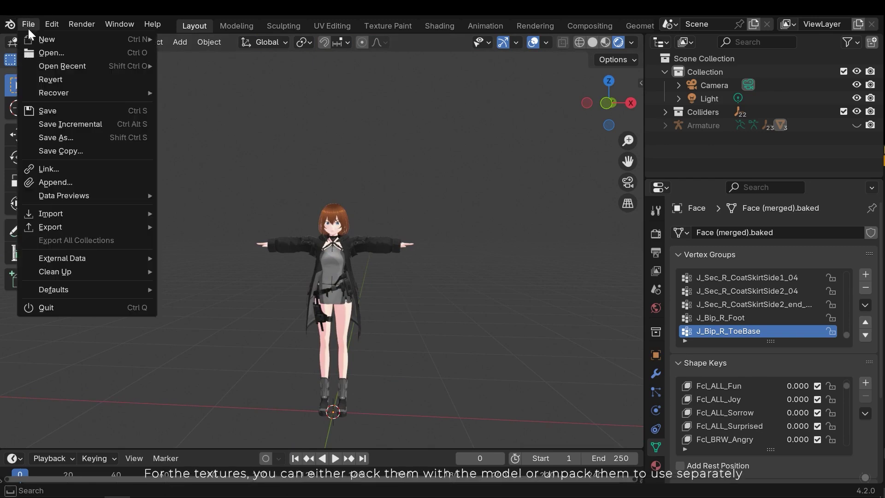
mouse_move(77, 259)
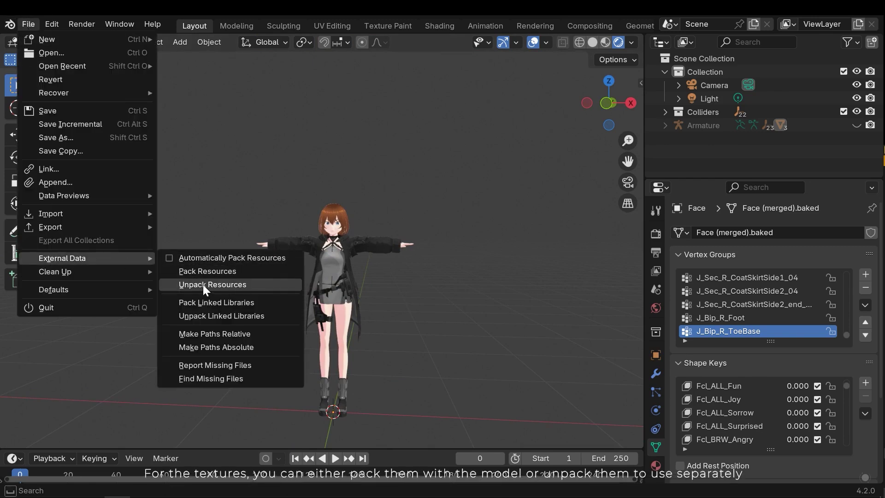